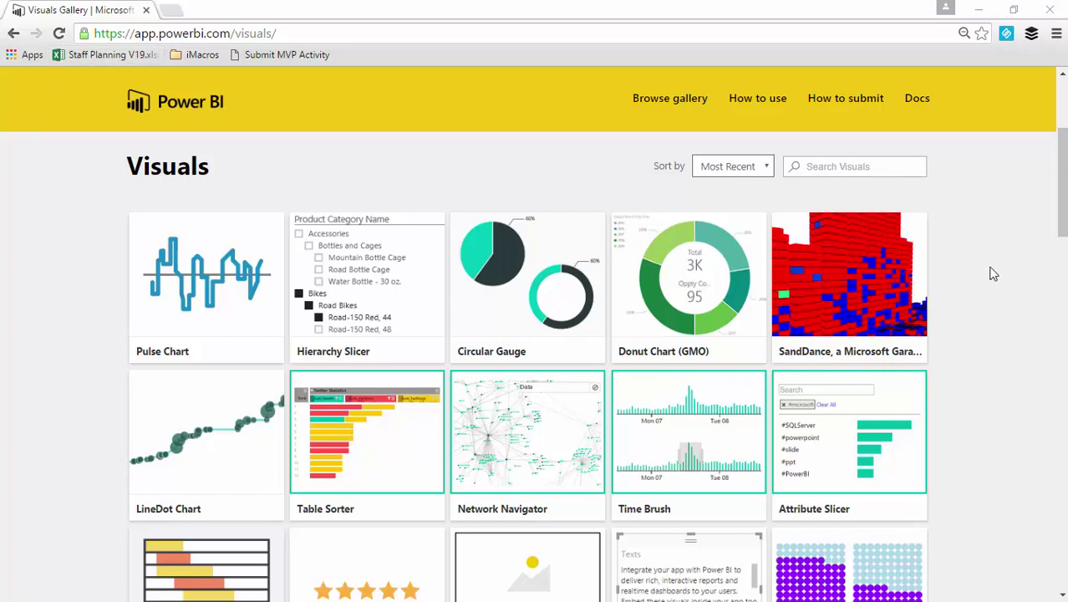
# Step: Find the Table Heatmap in the custom visuals gallery and open its details
pyautogui.moveTo(1063, 209); pyautogui.dragTo(1065, 424)
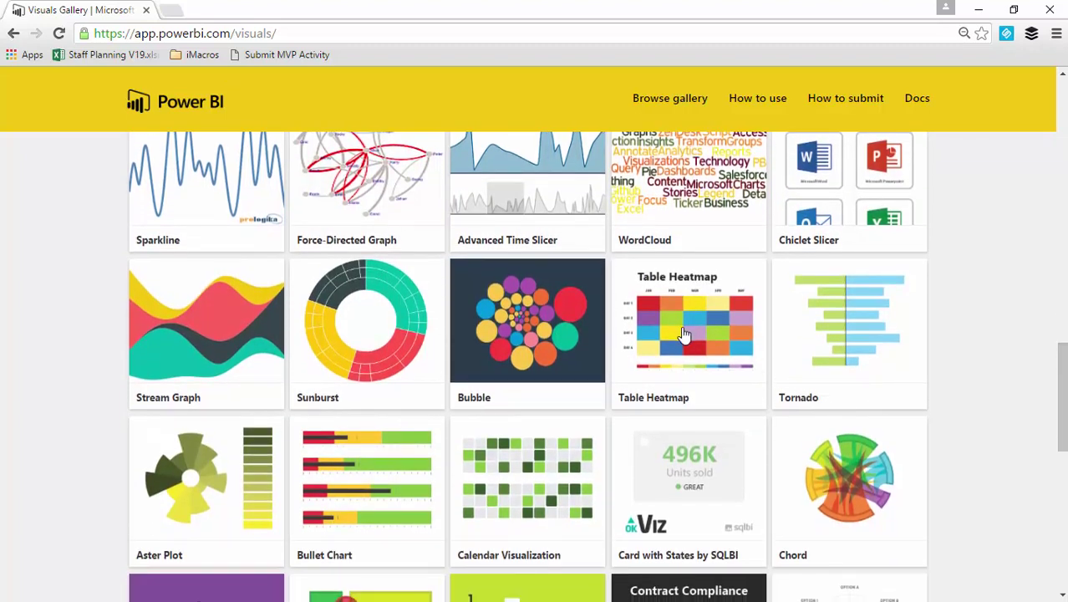
pyautogui.click(684, 335)
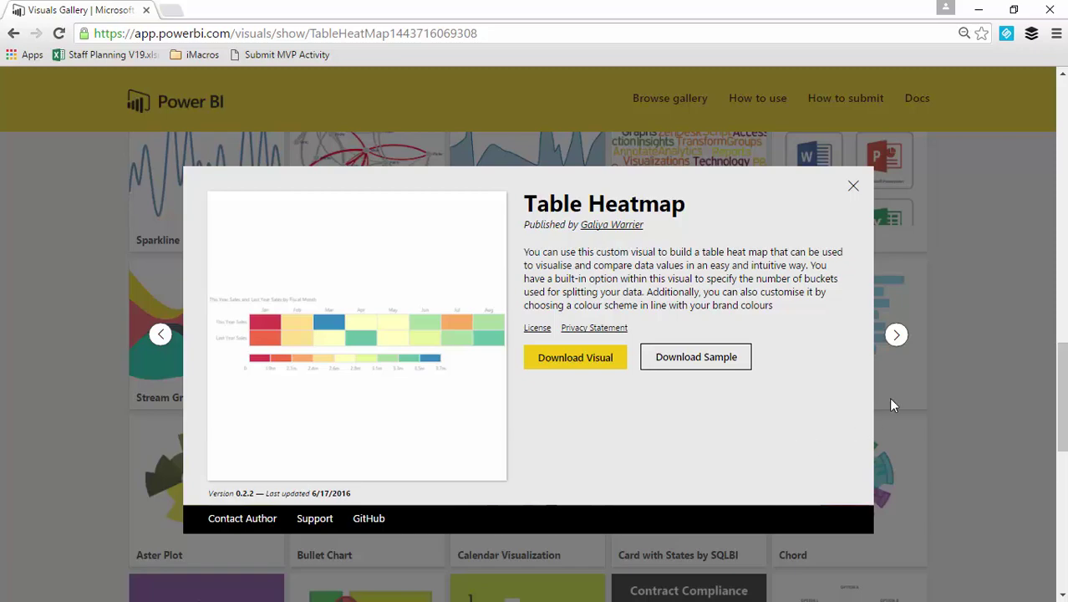
# Step: Switch to Power BI Desktop and load the Sales Totals sheet from the Excel workbook Monthly Sales.xlsx in the Power BI Custom Visuals Data folder
pyautogui.hotkey('alt', 'Tab')
pyautogui.hotkey('alt', 'Tab')
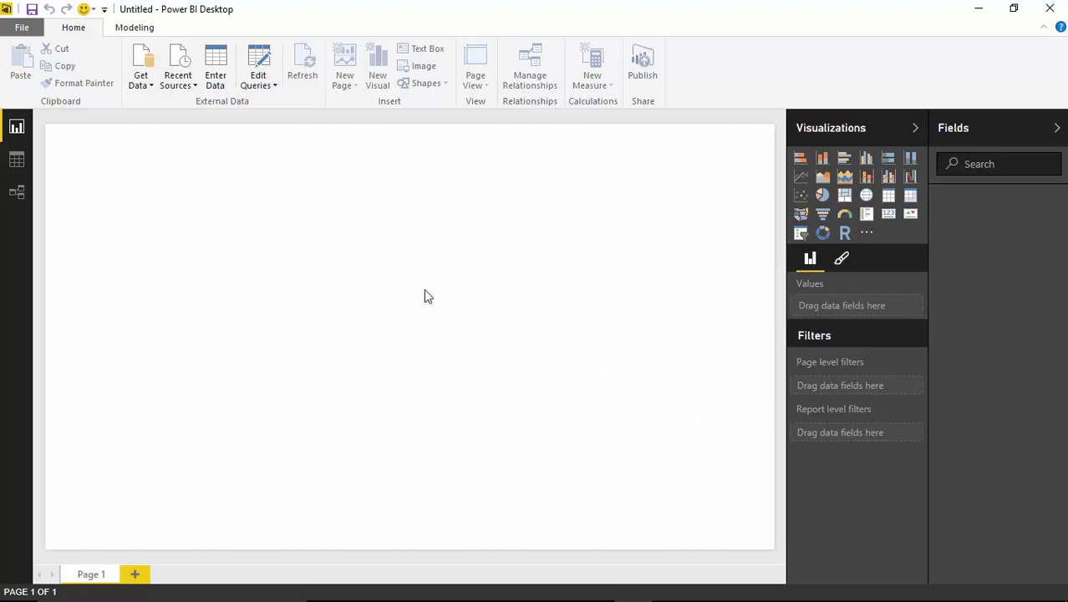
pyautogui.click(141, 83)
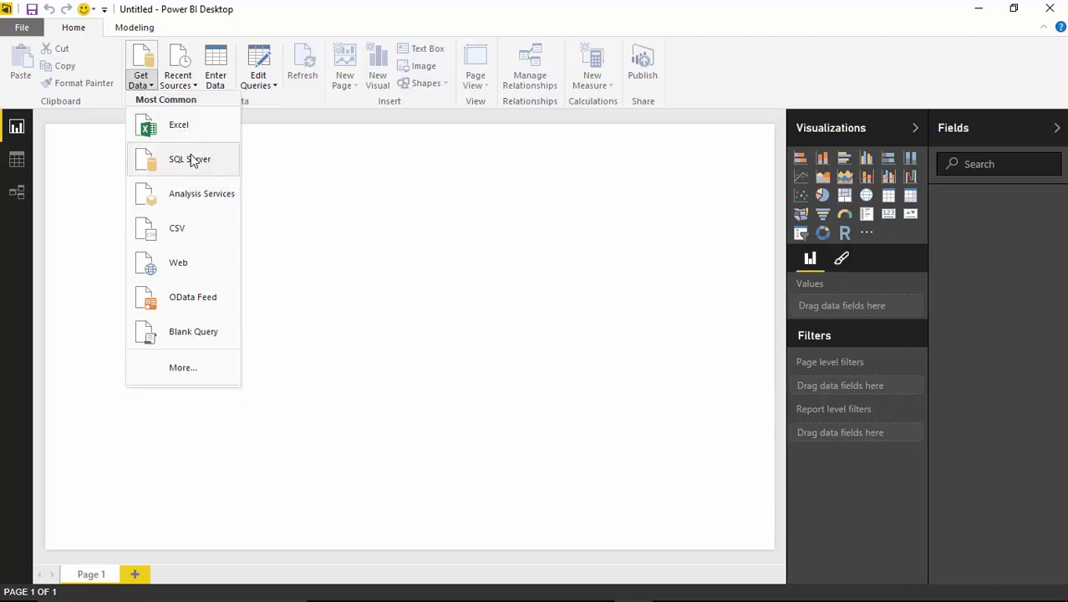
pyautogui.click(198, 134)
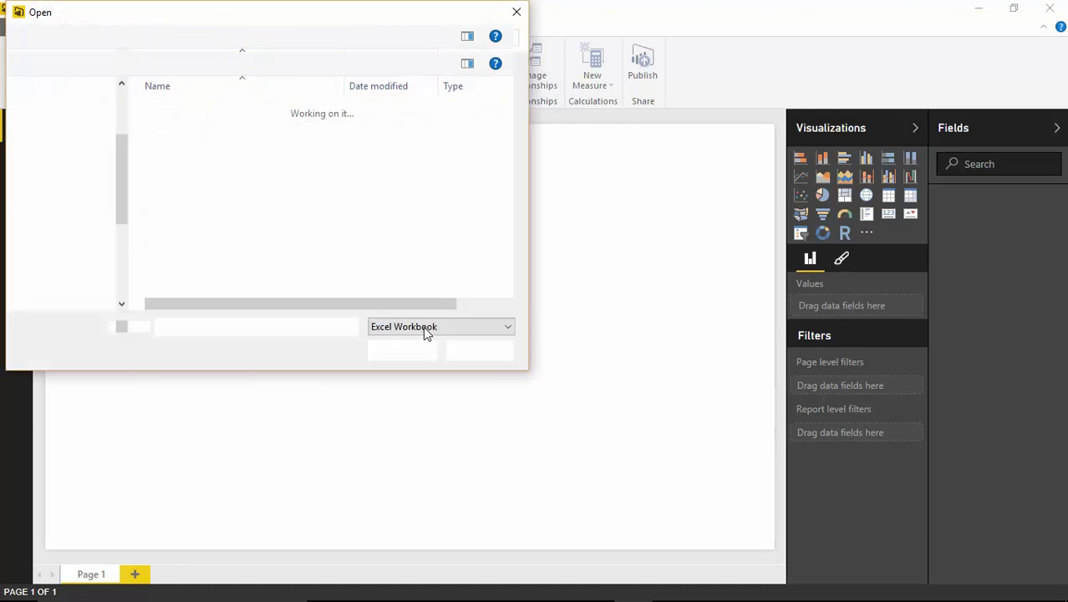
pyautogui.moveTo(315, 23); pyautogui.dragTo(451, 116)
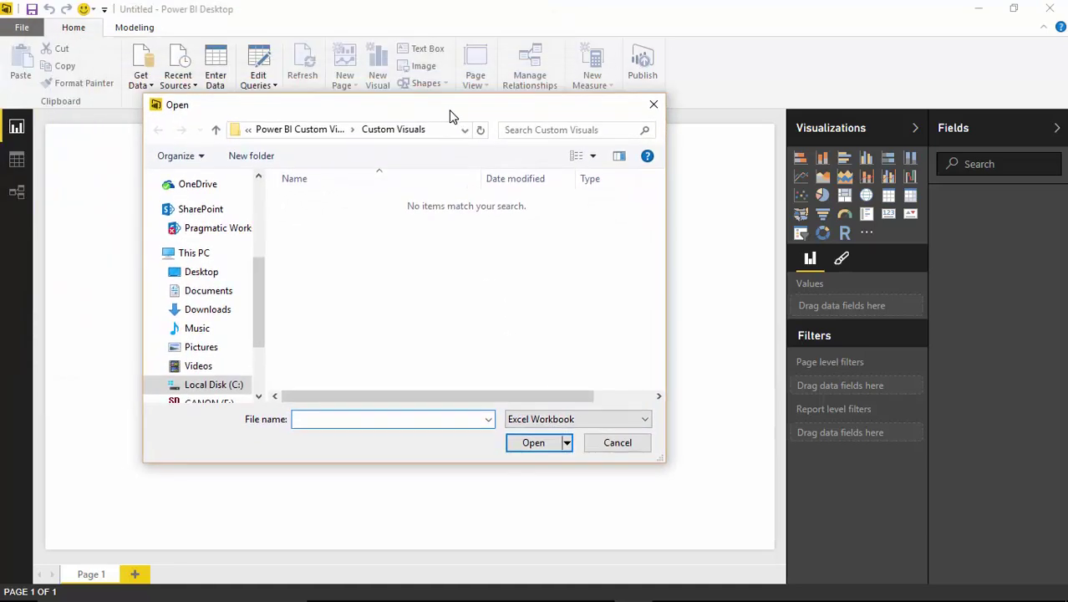
pyautogui.click(316, 134)
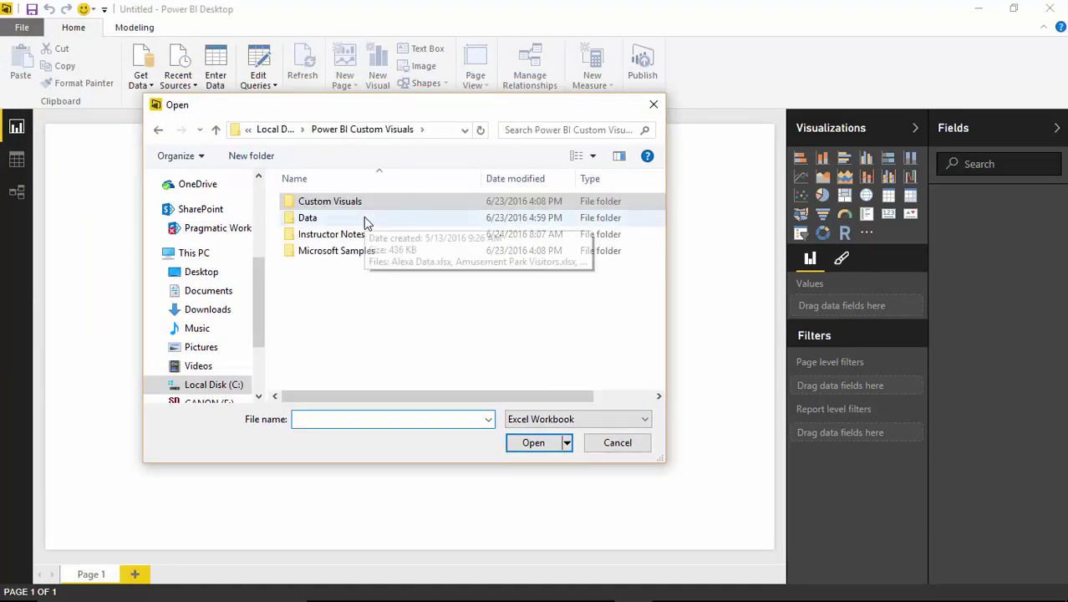
pyautogui.doubleClick(364, 219)
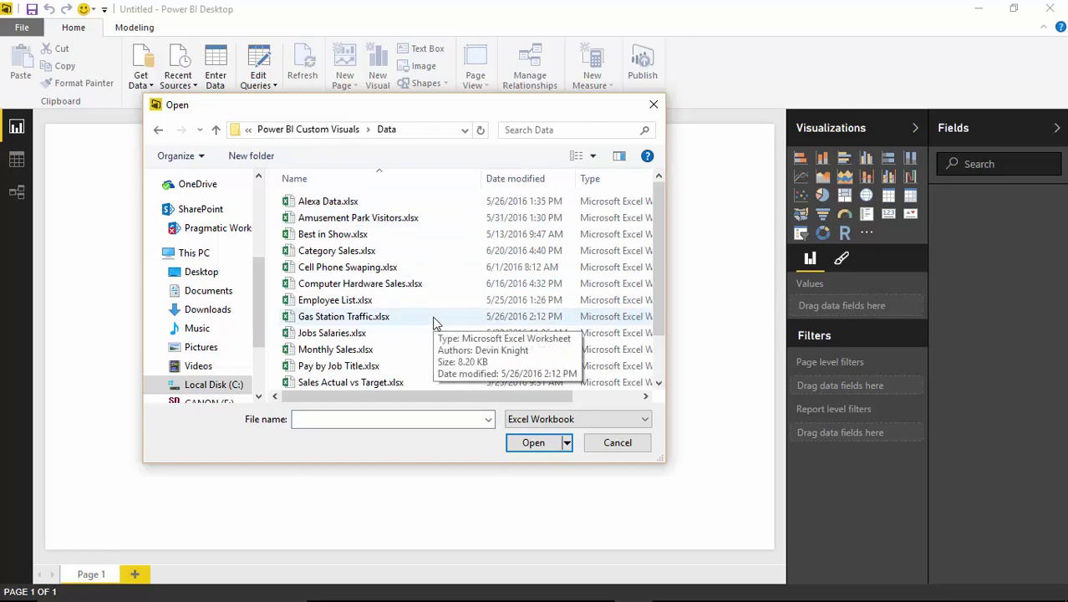
pyautogui.click(422, 349)
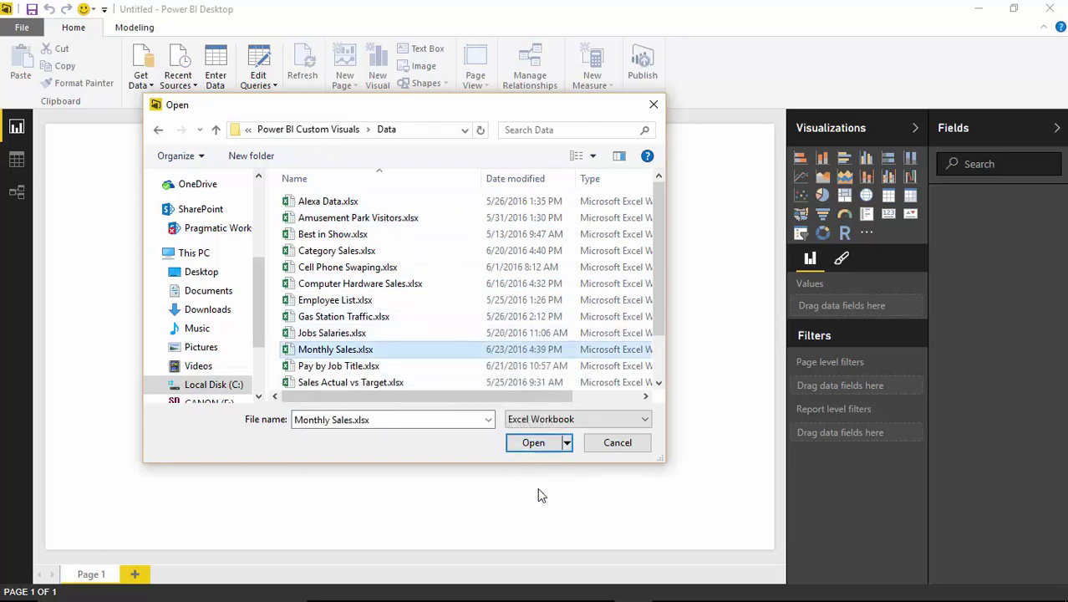
pyautogui.click(536, 445)
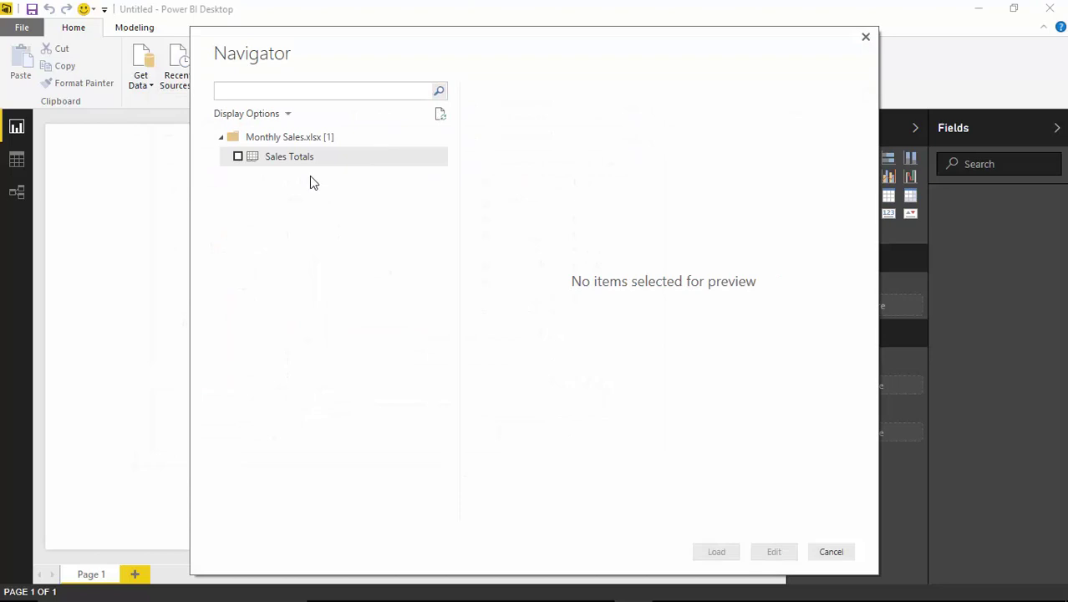
pyautogui.click(238, 157)
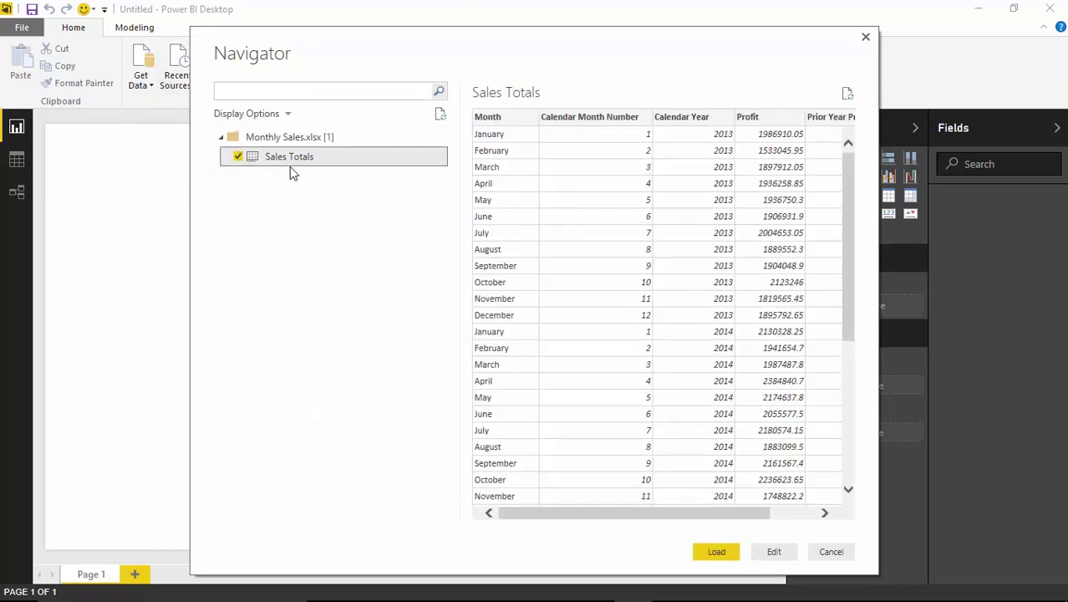
pyautogui.click(715, 553)
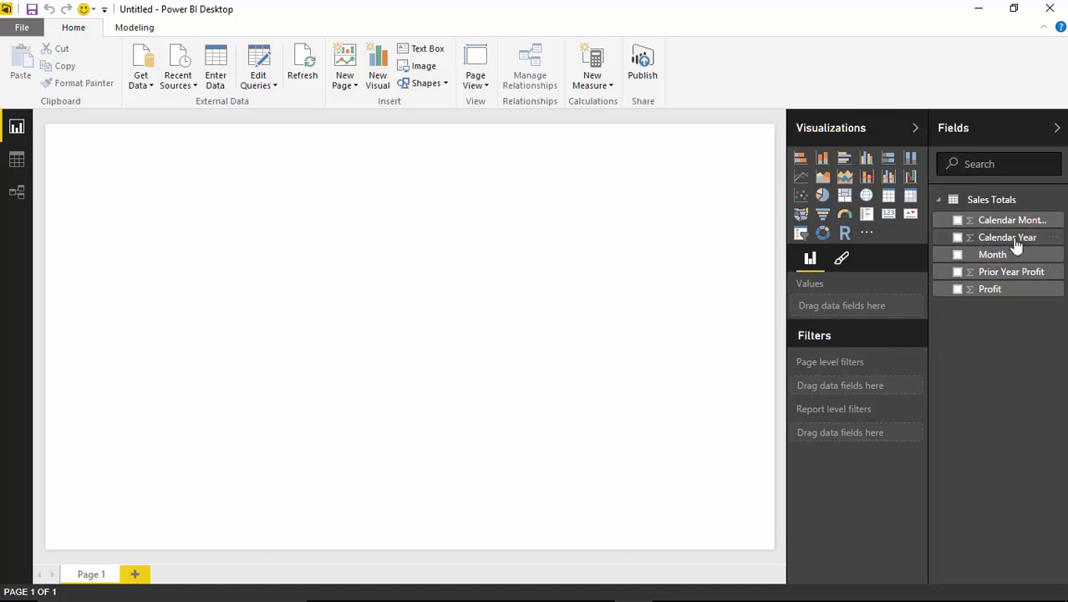
# Step: Add Calendar Year to the blank report page as a slicer
pyautogui.moveTo(1002, 241); pyautogui.dragTo(638, 343)
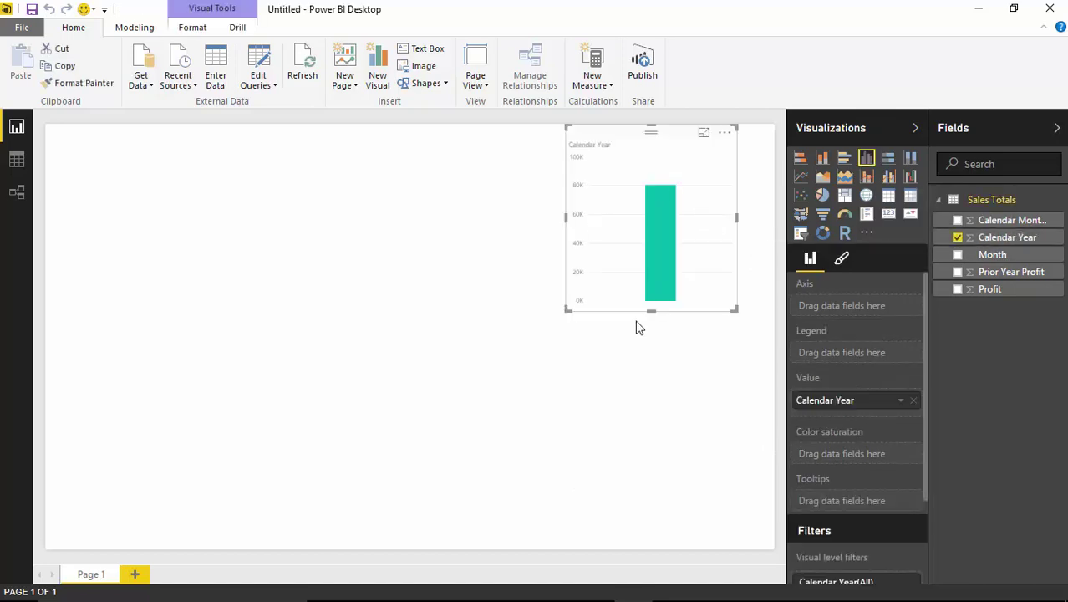
pyautogui.moveTo(677, 288)
pyautogui.click(801, 234)
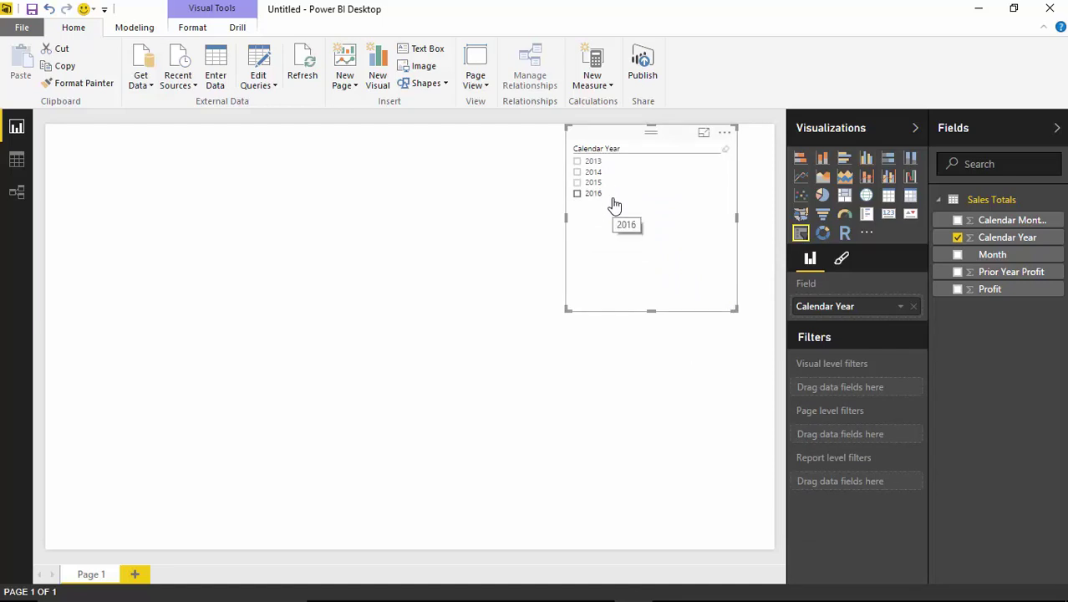
# Step: Set the text size of the Calendar Year slicer's items to 20 pt
pyautogui.click(842, 261)
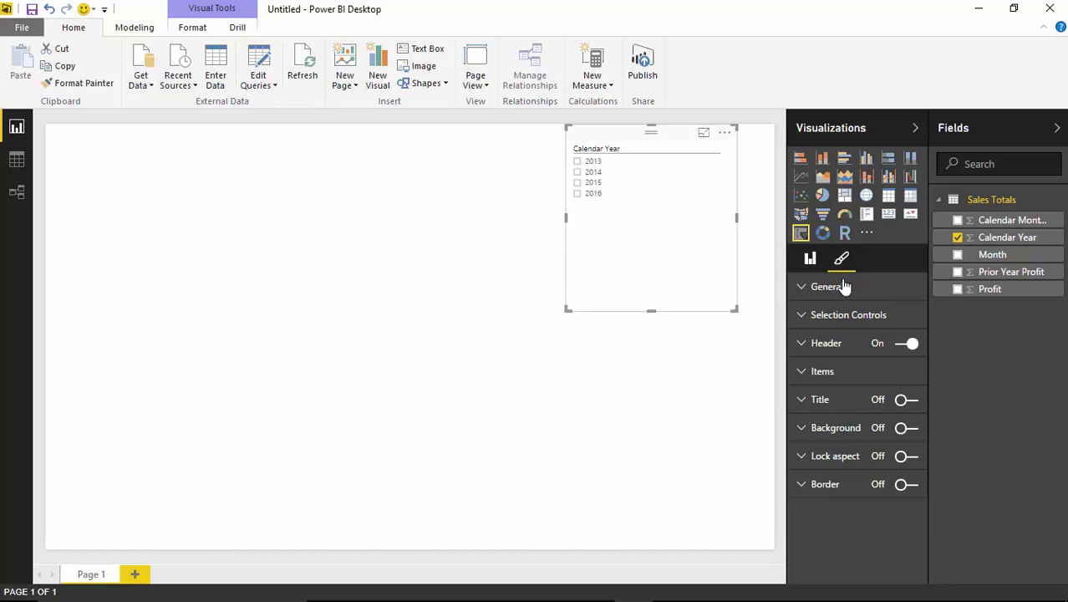
pyautogui.click(805, 287)
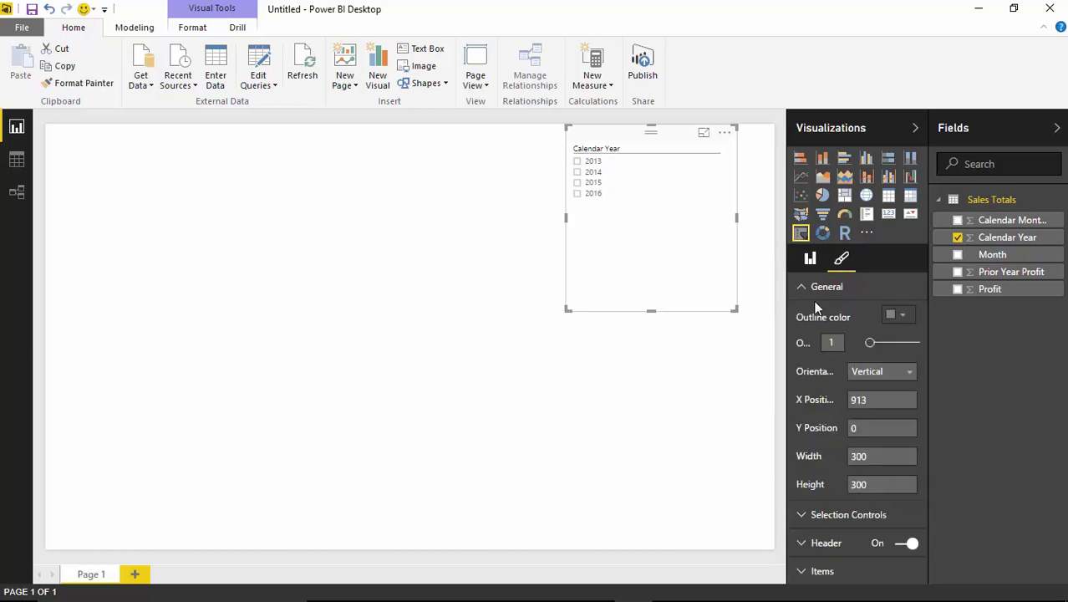
pyautogui.click(804, 287)
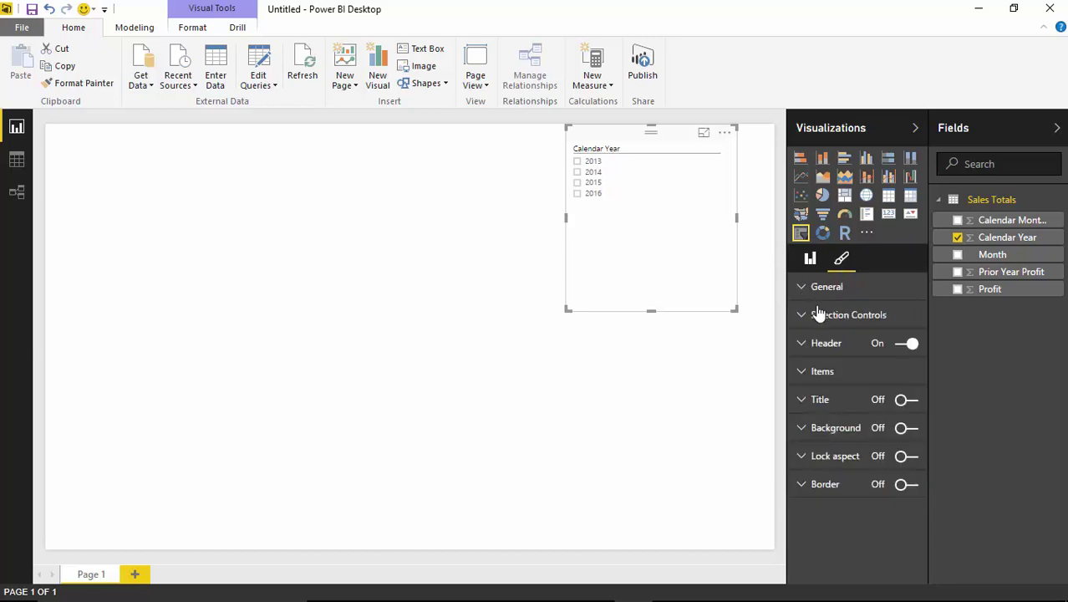
pyautogui.click(807, 373)
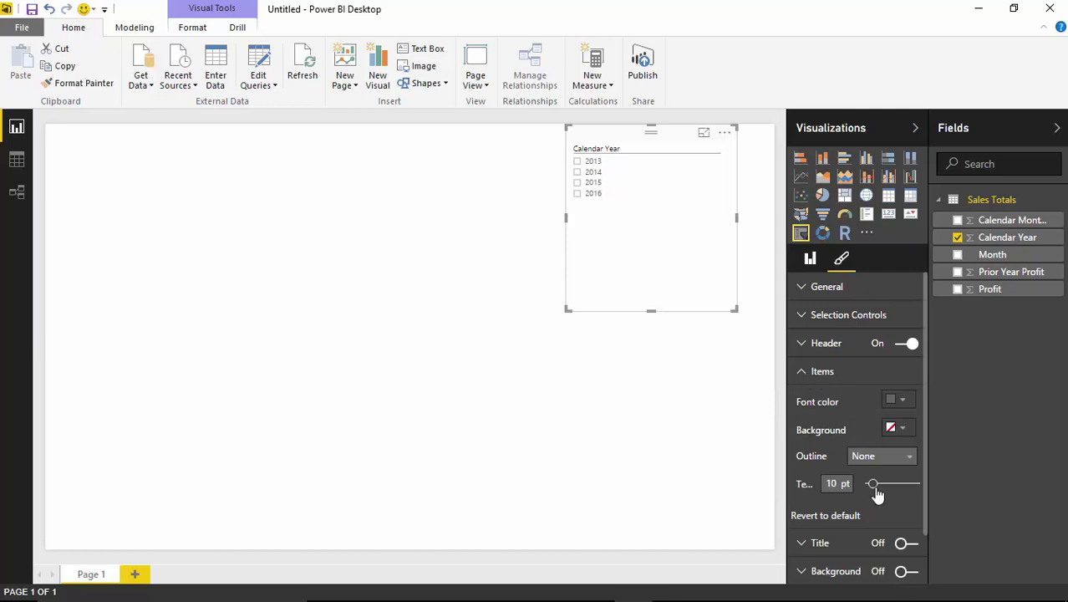
pyautogui.moveTo(873, 485); pyautogui.dragTo(887, 485)
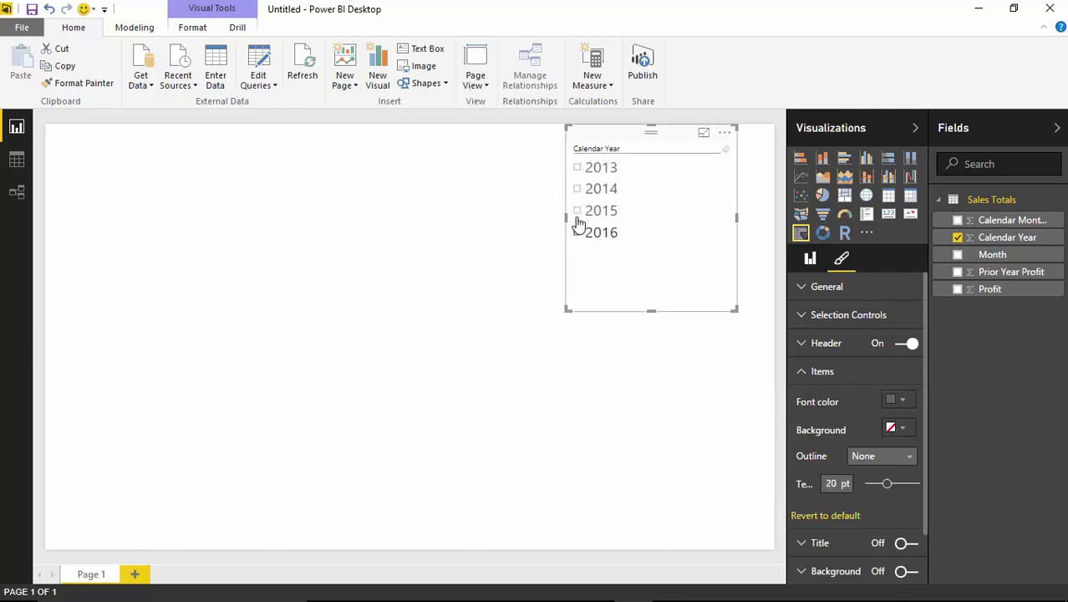
# Step: Fit the slicer compactly into the report page's upper-right corner and select 2015 in it
pyautogui.moveTo(599, 132); pyautogui.dragTo(636, 134)
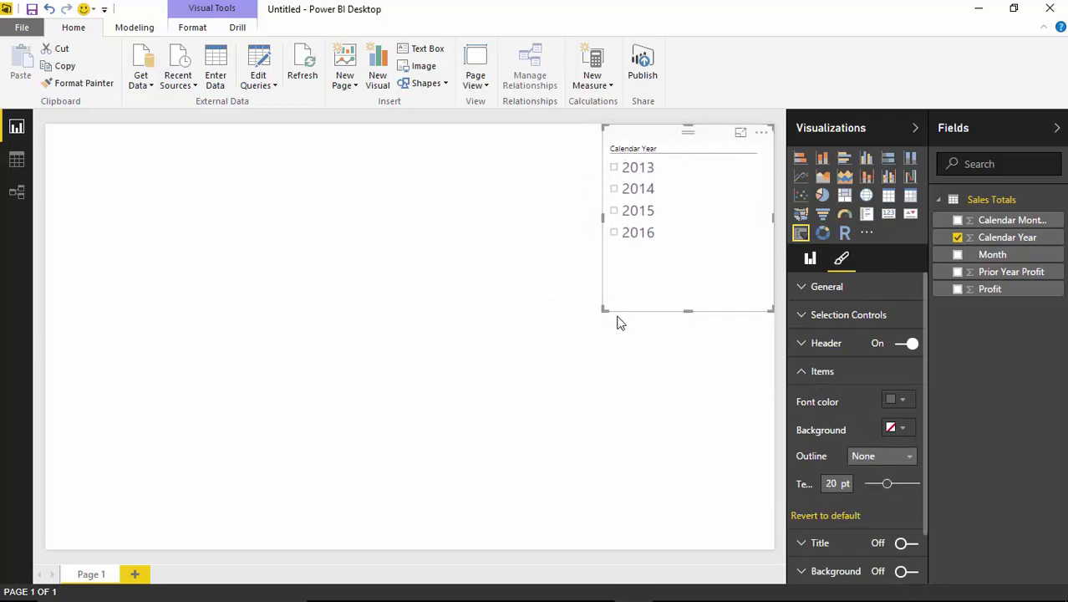
pyautogui.moveTo(604, 309); pyautogui.dragTo(677, 268)
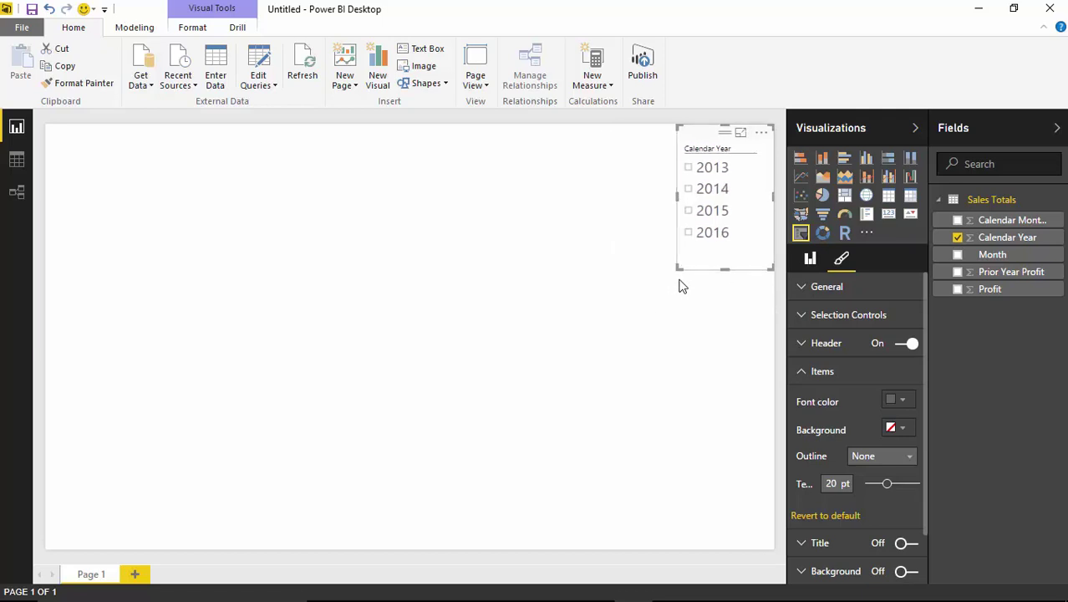
pyautogui.click(688, 211)
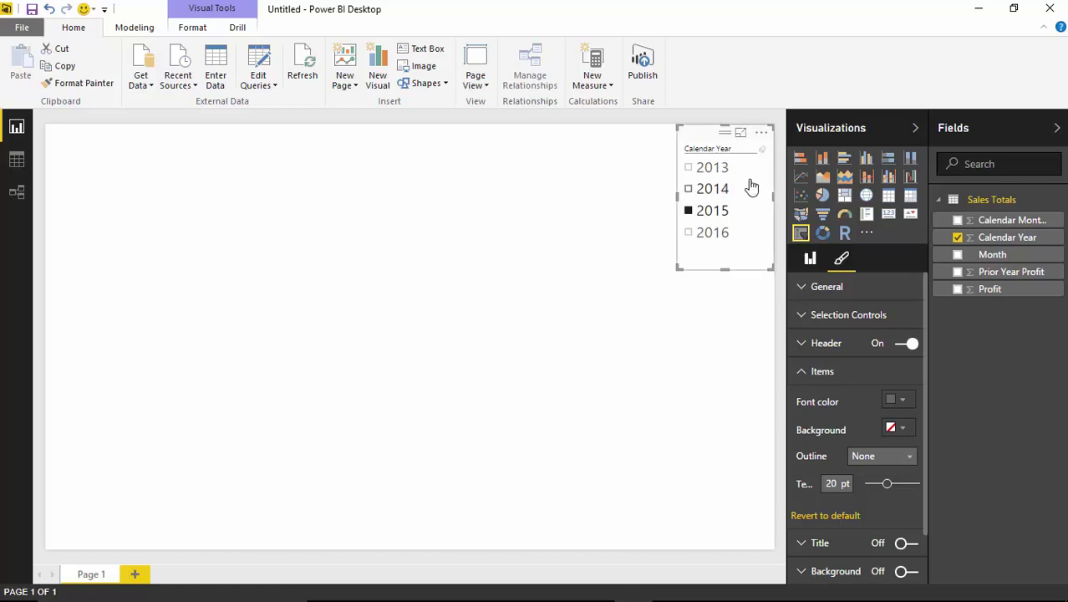
# Step: Create a table of Month, Profit and Prior Year Profit in the report page's upper-left corner
pyautogui.click(239, 176)
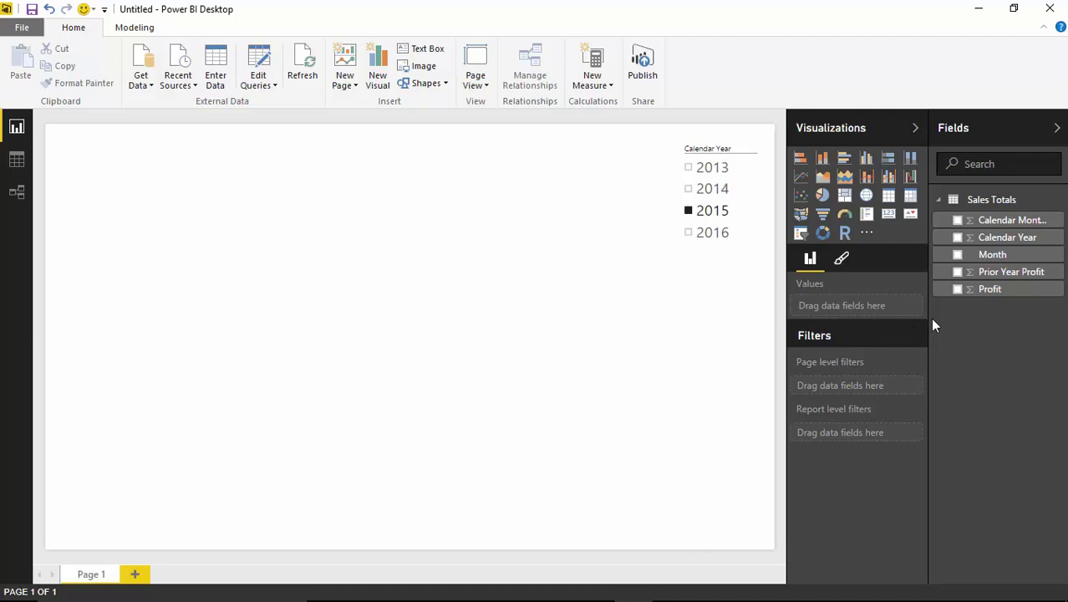
pyautogui.click(957, 254)
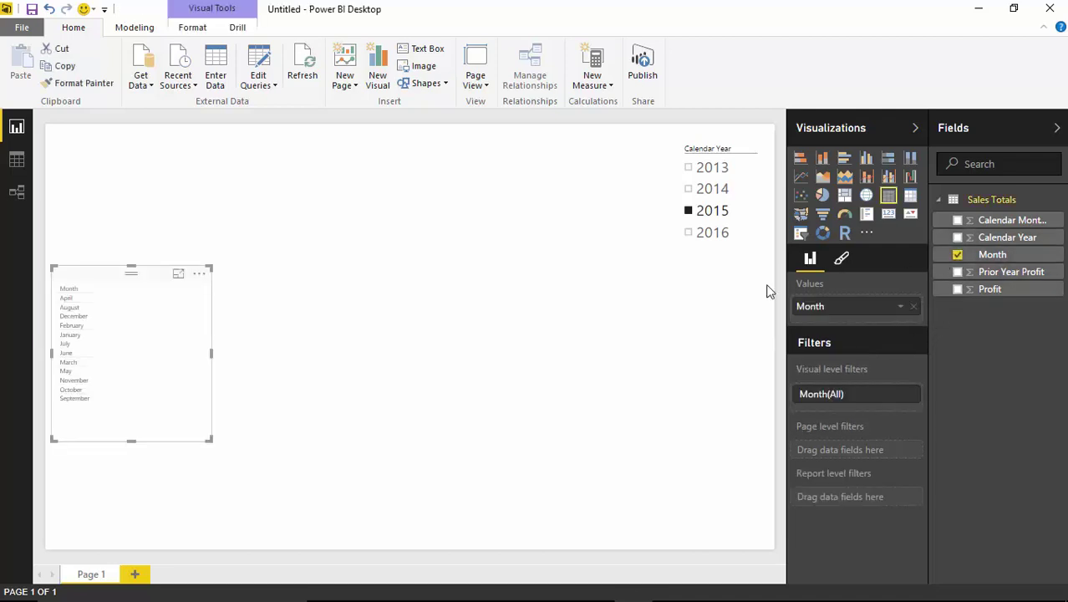
pyautogui.moveTo(160, 267); pyautogui.dragTo(152, 112)
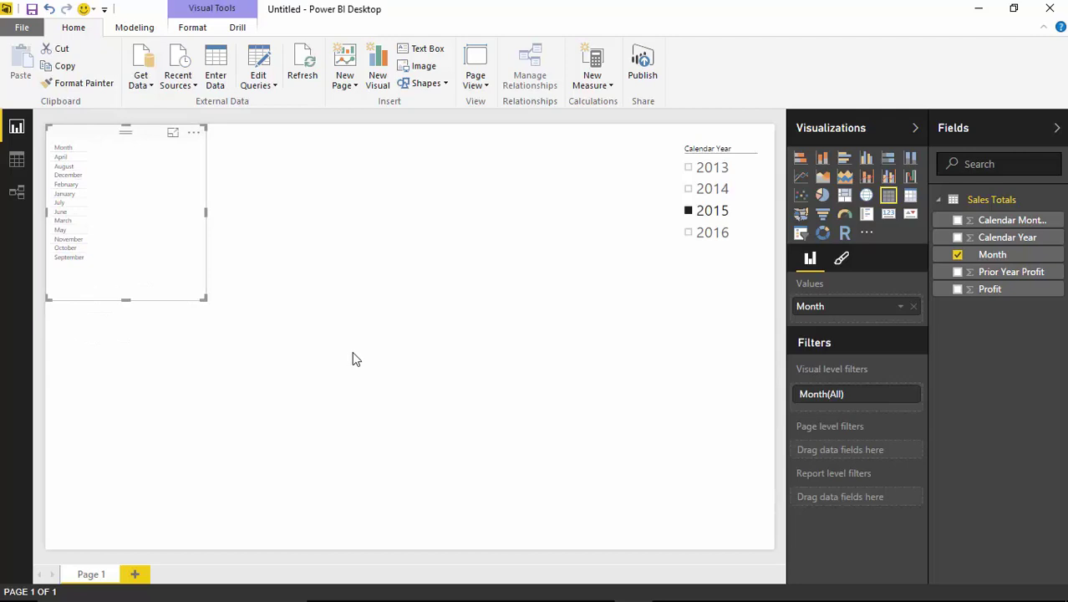
pyautogui.click(959, 290)
pyautogui.click(959, 272)
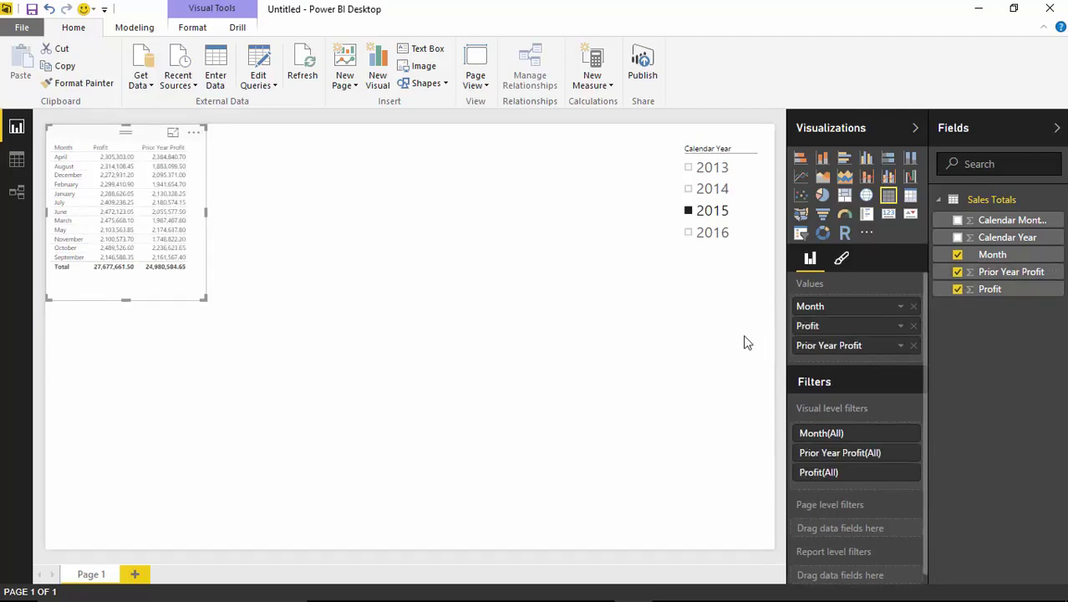
# Step: Set the table's text size to 14 pt and enlarge the table to about 477 wide by 400 high
pyautogui.moveTo(205, 299); pyautogui.dragTo(246, 337)
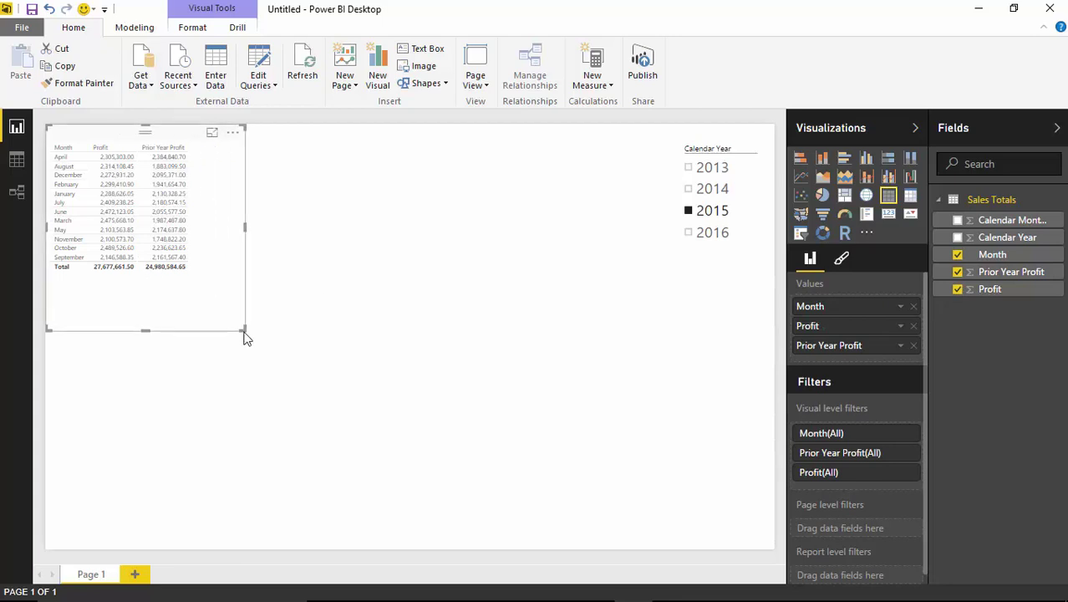
pyautogui.click(841, 258)
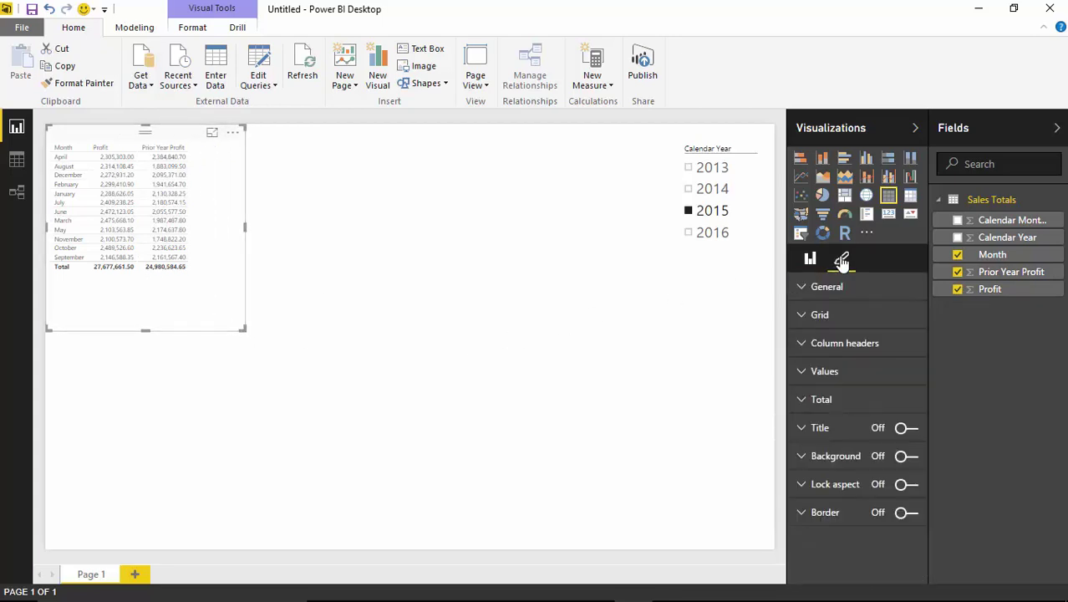
pyautogui.click(805, 288)
pyautogui.moveTo(872, 346); pyautogui.dragTo(878, 345)
pyautogui.moveTo(244, 329); pyautogui.dragTo(316, 367)
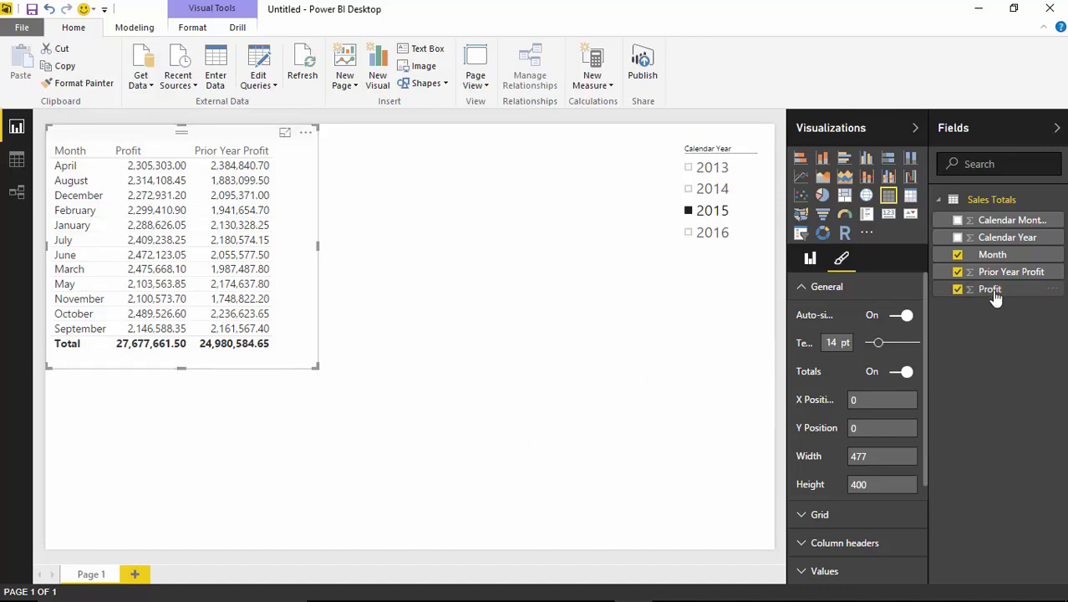
# Step: Sort the Month field by the Calendar Month Number column
pyautogui.click(993, 254)
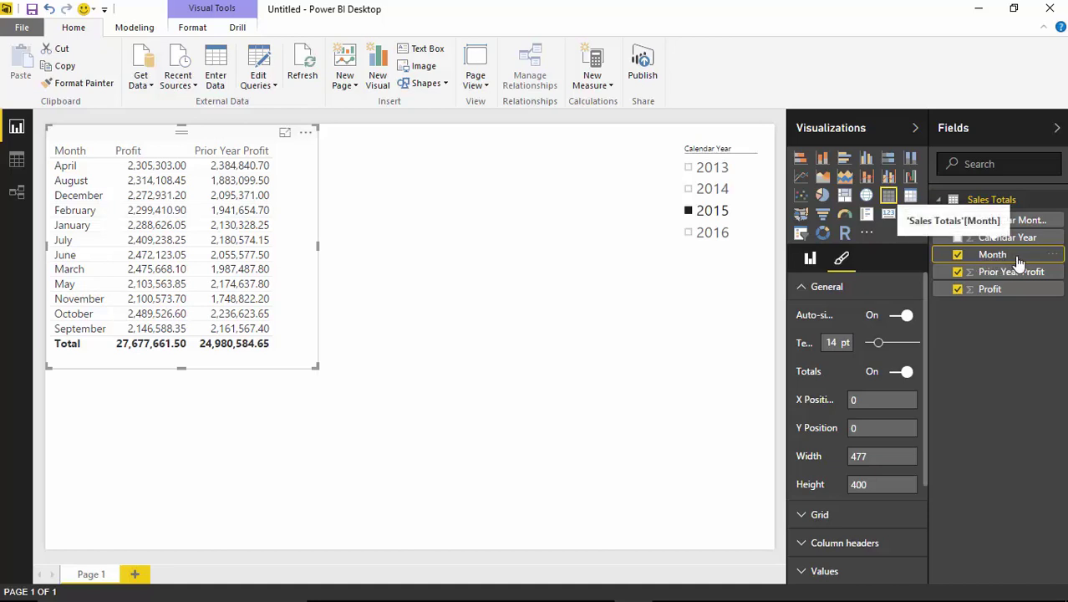
pyautogui.click(135, 30)
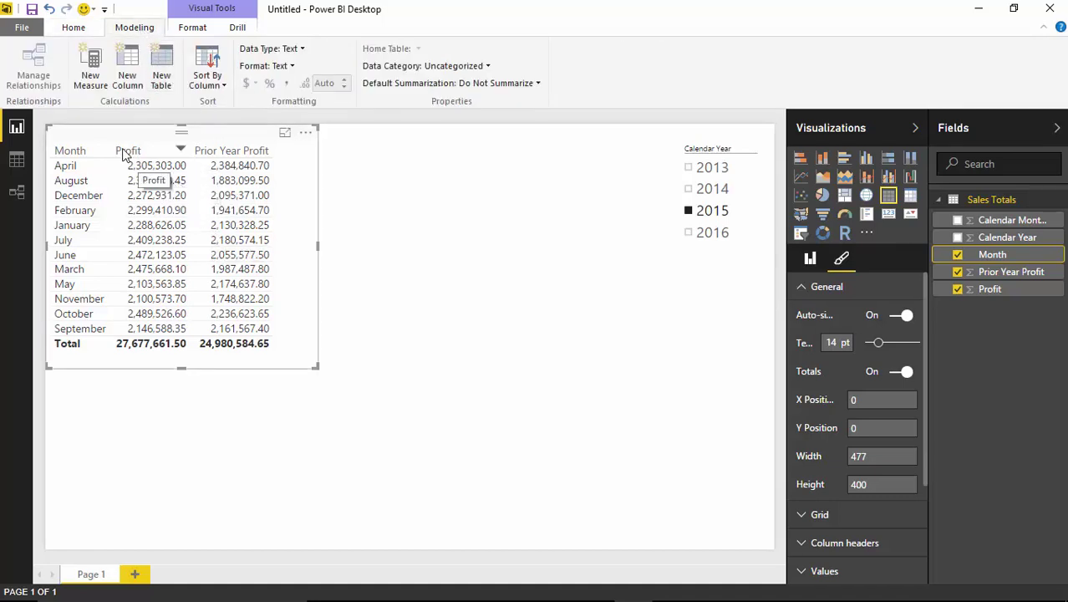
pyautogui.click(216, 90)
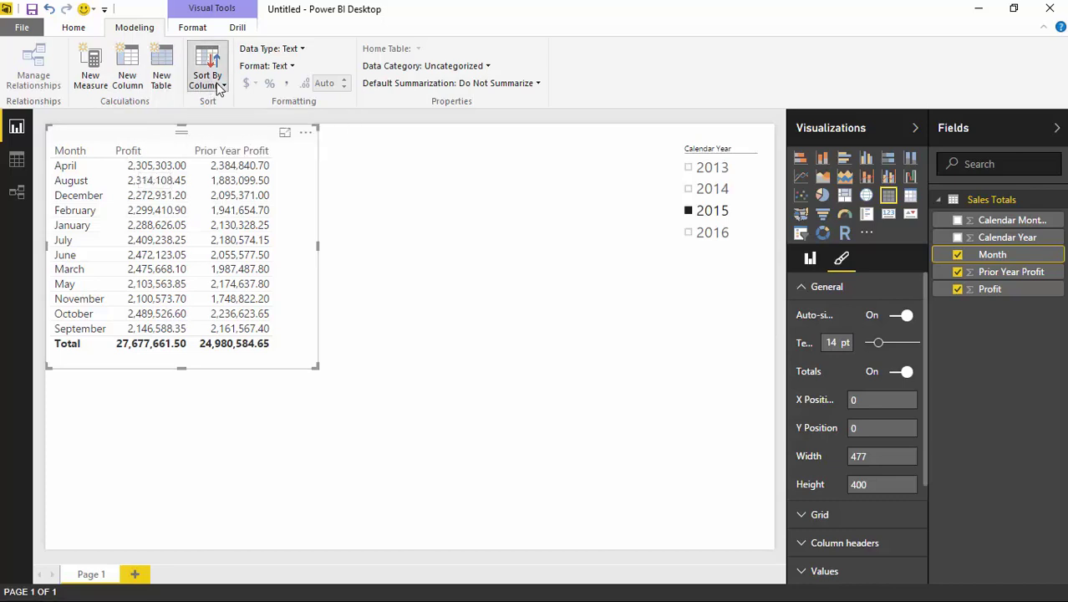
pyautogui.click(217, 89)
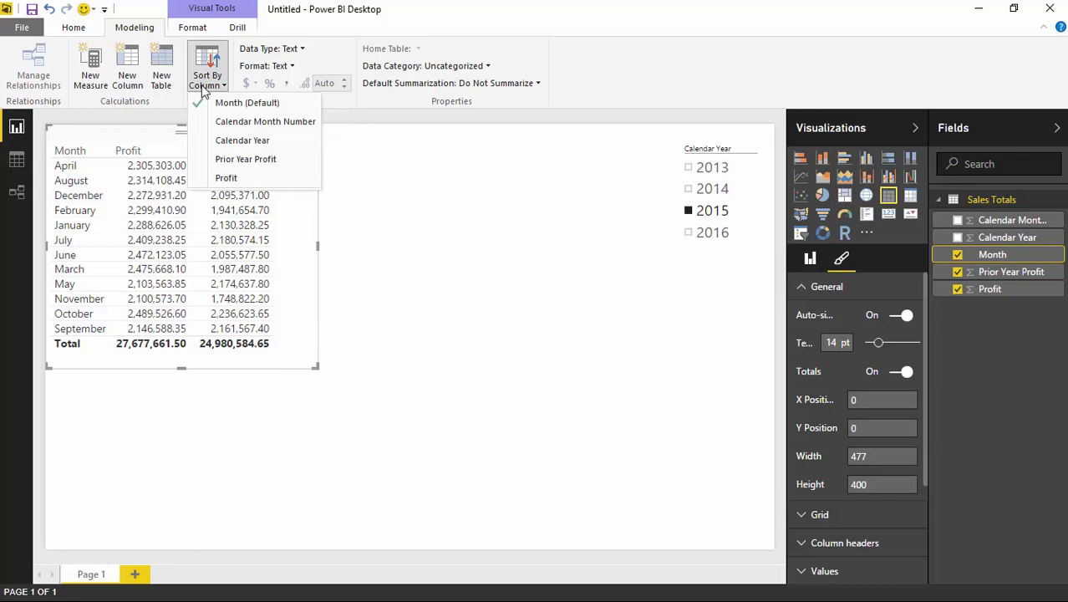
pyautogui.click(237, 124)
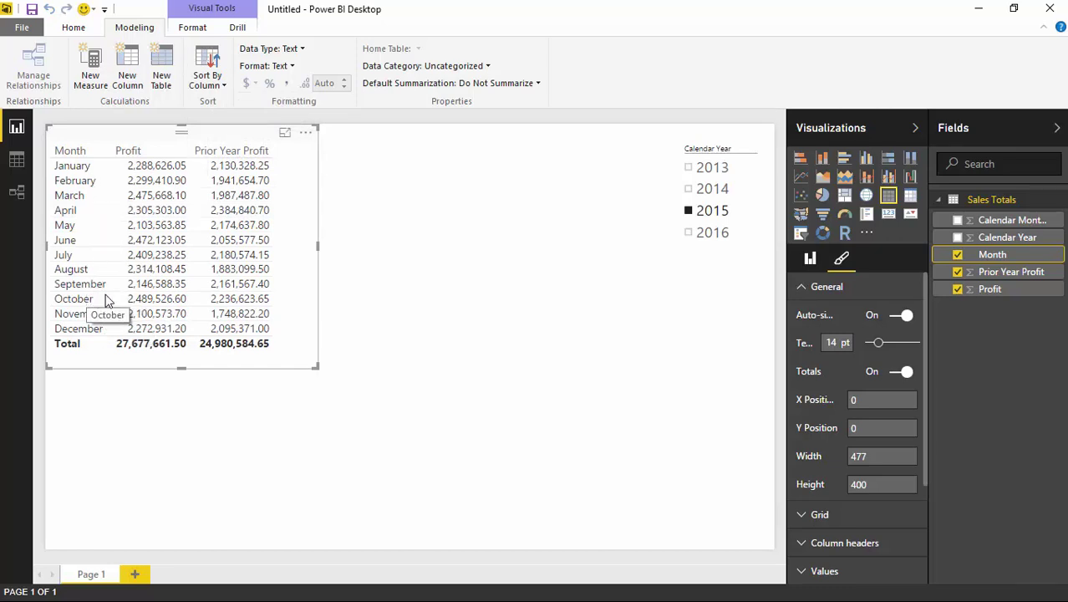
# Step: Format the Prior Year Profit field as $ English (United States) currency, keeping its data type as Decimal Number
pyautogui.click(1015, 273)
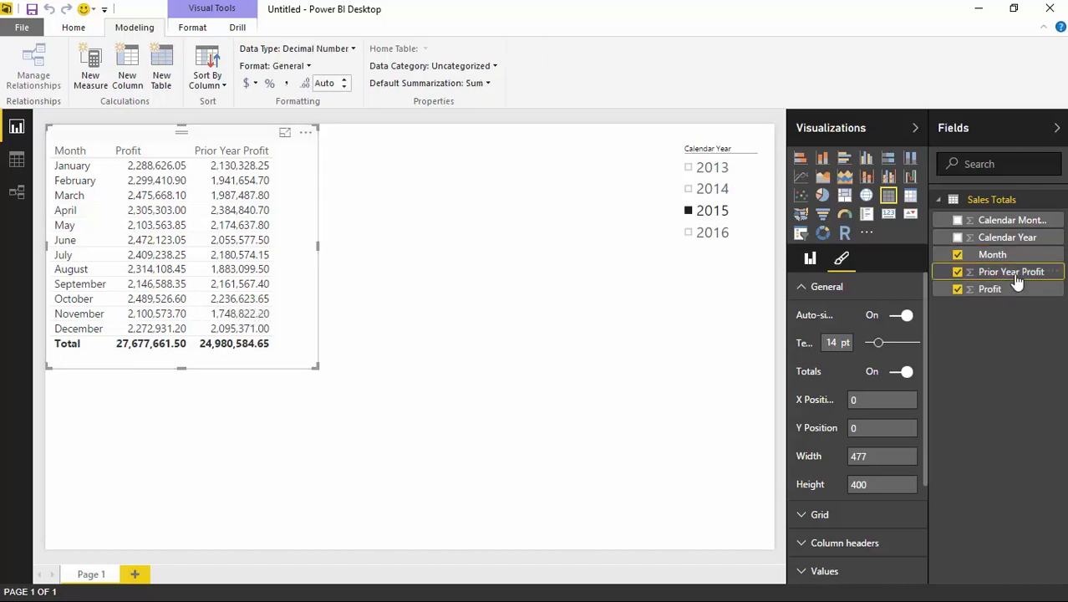
pyautogui.click(343, 52)
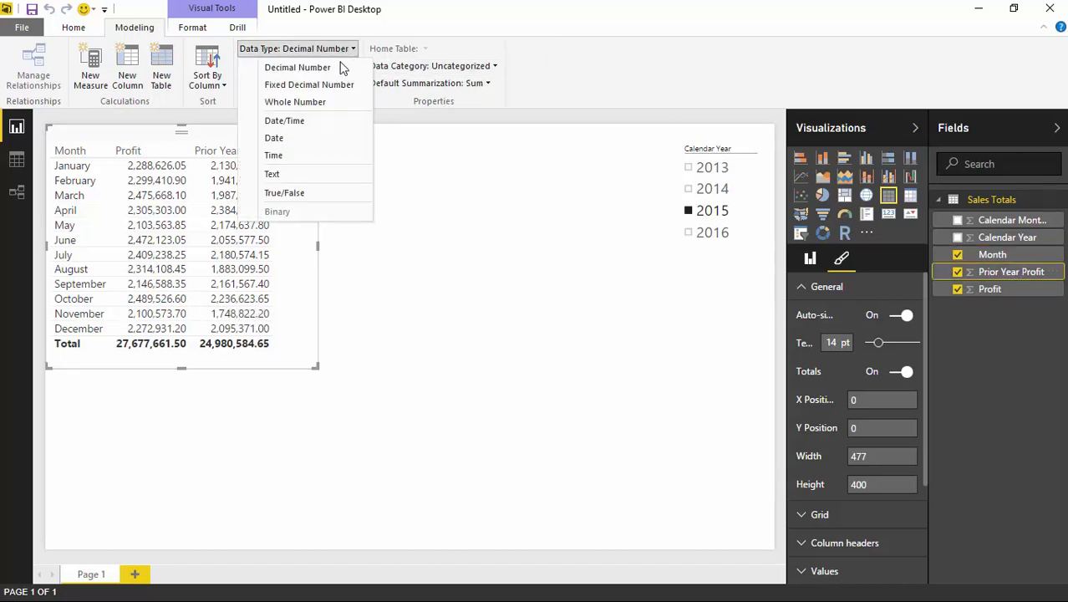
pyautogui.click(292, 68)
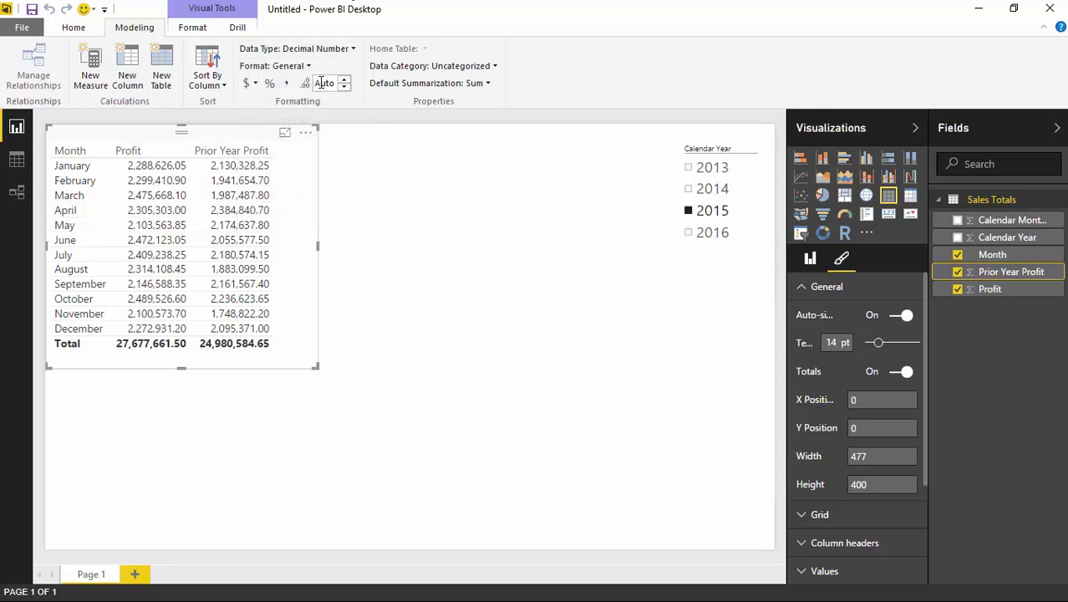
pyautogui.click(290, 66)
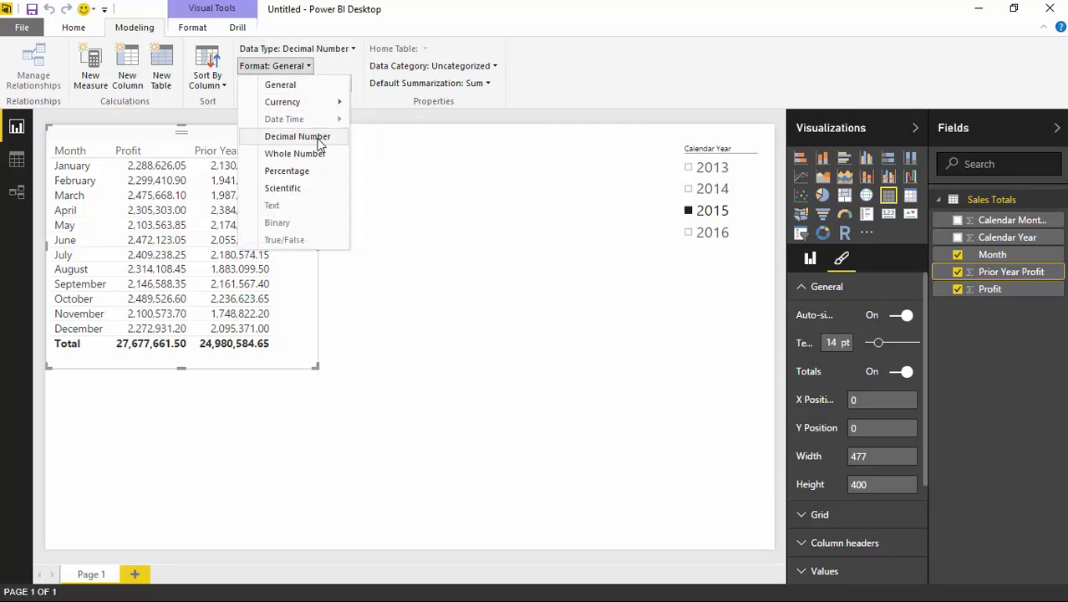
pyautogui.moveTo(320, 102)
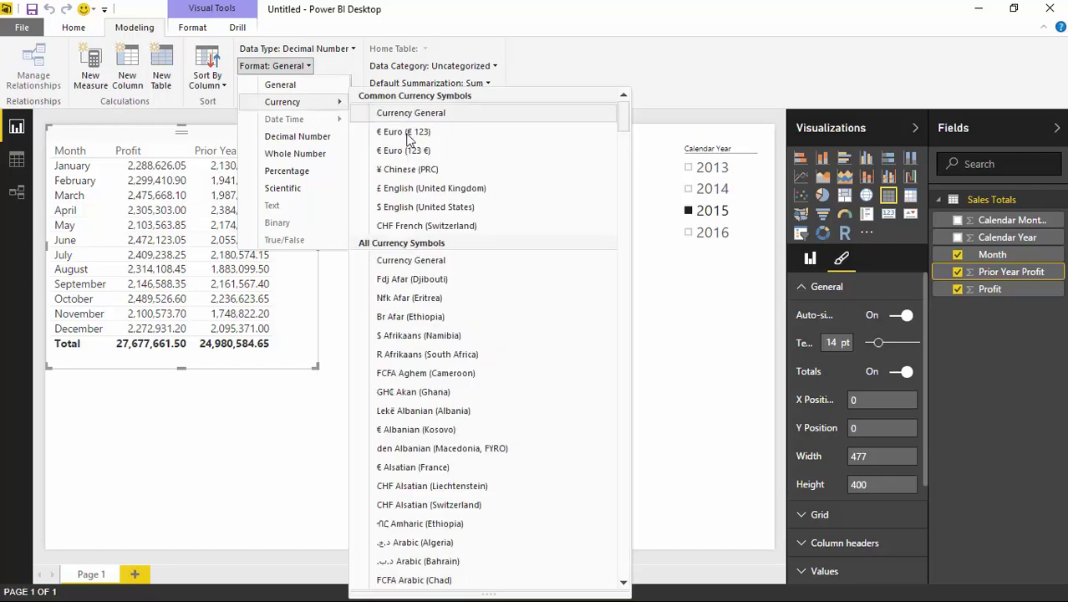
pyautogui.click(453, 211)
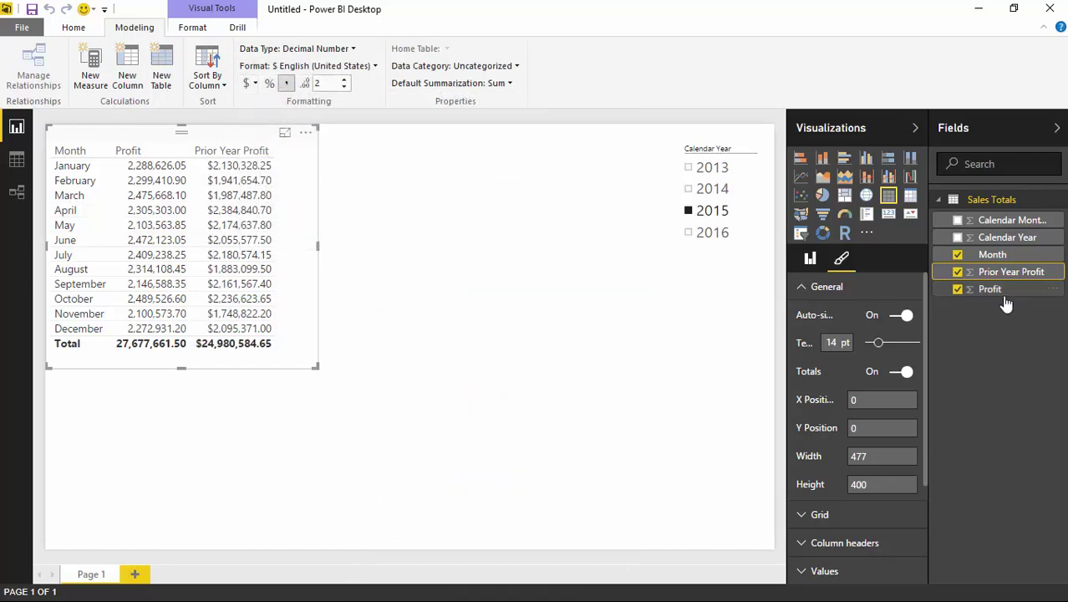
# Step: Format the Profit field as $ English (United States) currency
pyautogui.click(935, 289)
pyautogui.click(306, 66)
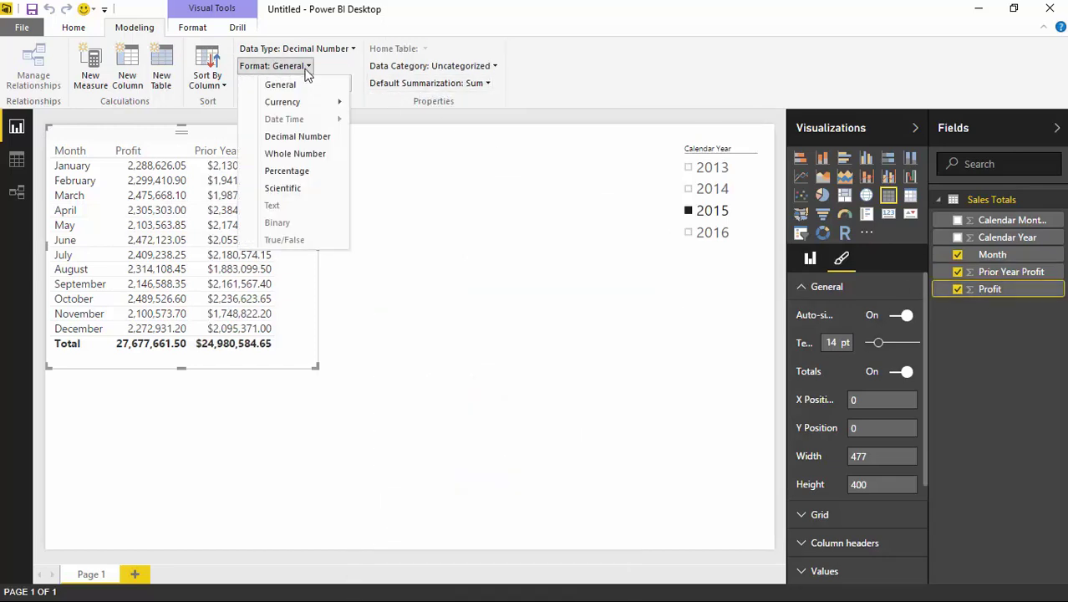
pyautogui.moveTo(322, 102)
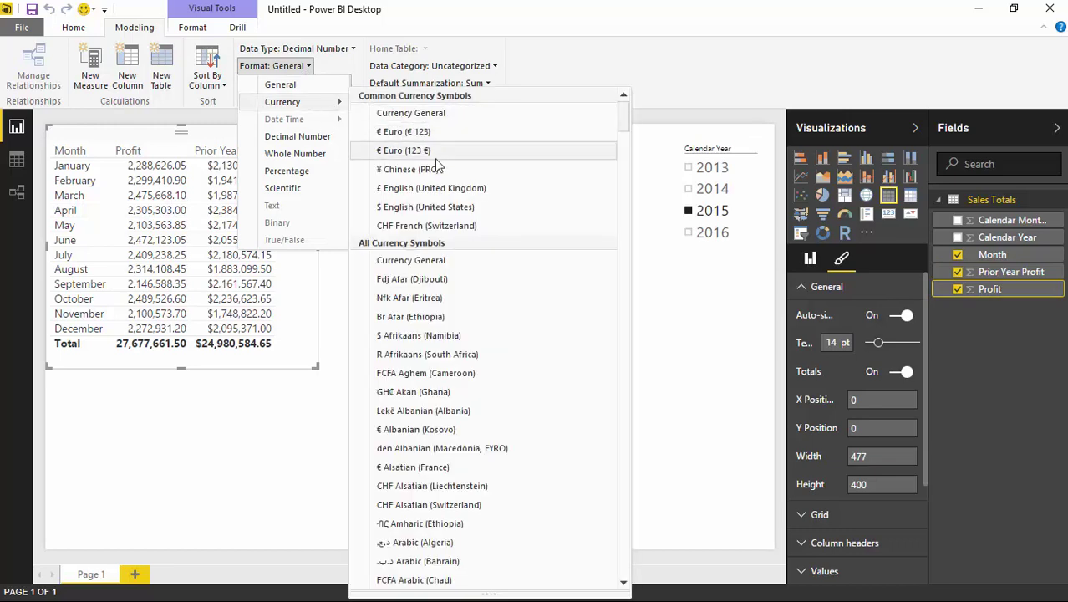
pyautogui.click(451, 210)
pyautogui.click(426, 365)
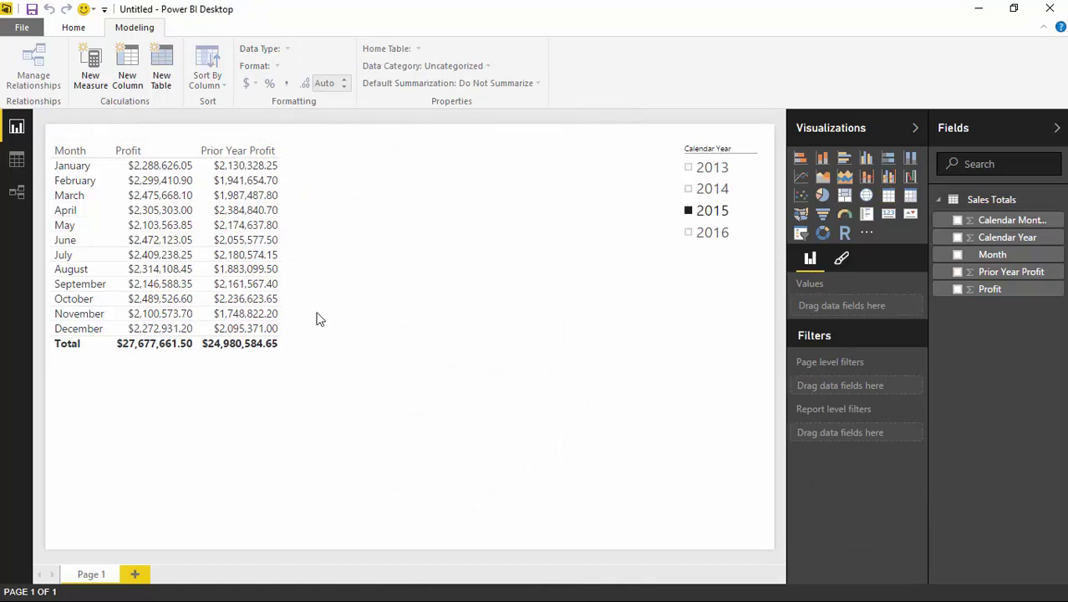
# Step: Copy the profit table into the report page's lower-right corner, make the copy slightly wider and shorter, and reselect the original table
pyautogui.click(313, 279)
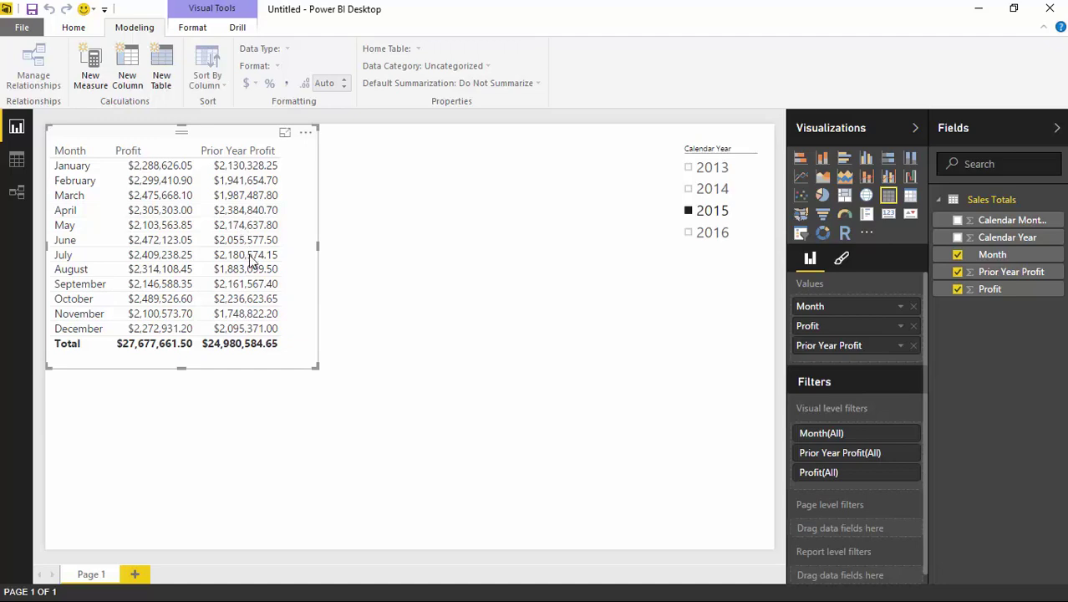
pyautogui.click(352, 428)
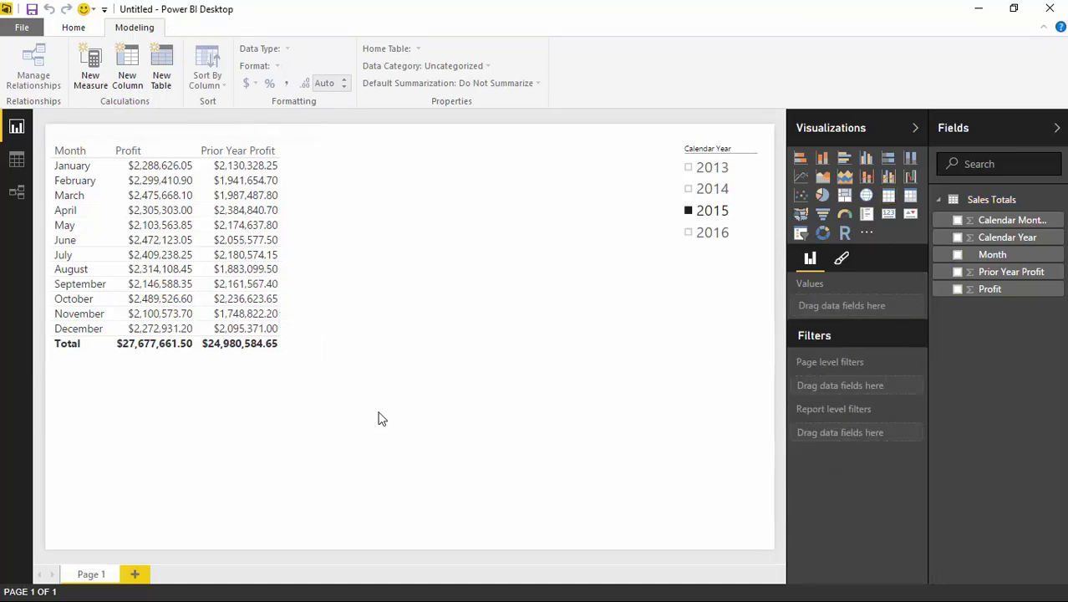
pyautogui.click(234, 141)
pyautogui.moveTo(235, 135); pyautogui.dragTo(716, 337)
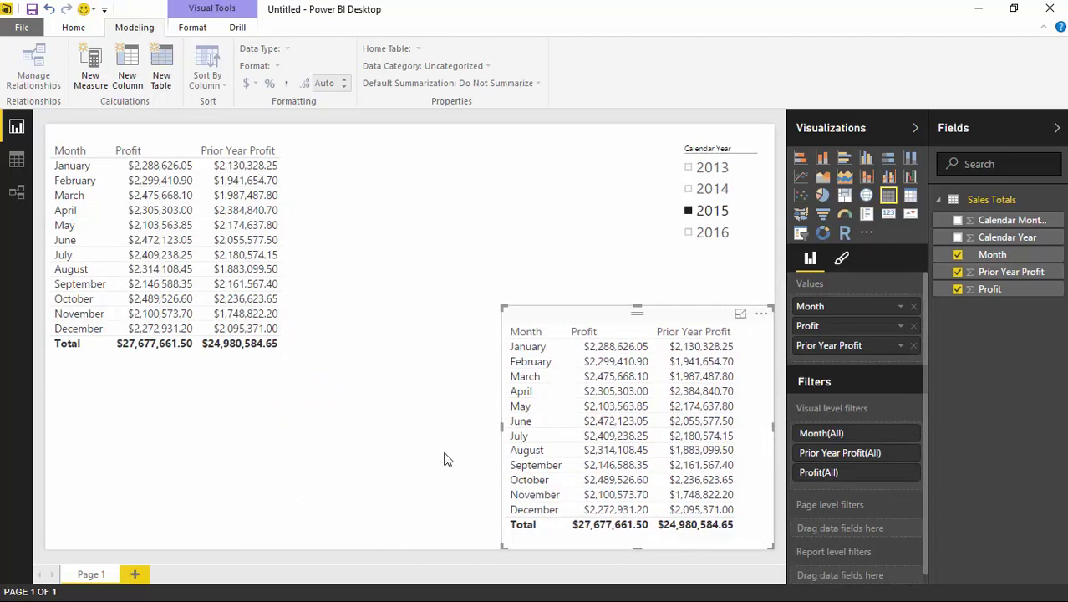
pyautogui.moveTo(506, 310); pyautogui.dragTo(477, 321)
pyautogui.click(287, 342)
pyautogui.click(294, 196)
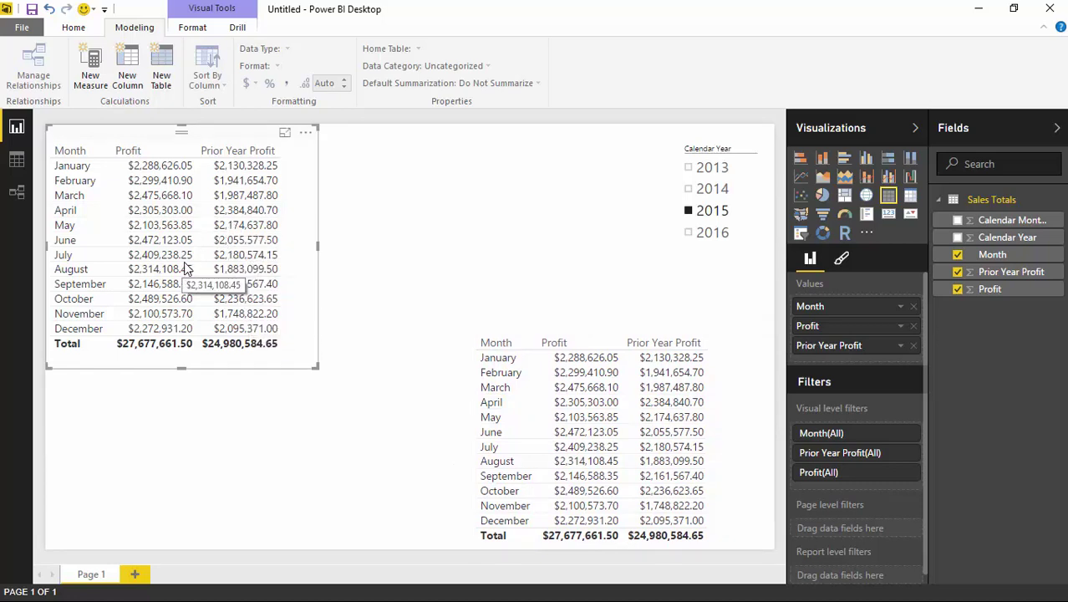
# Step: Import the custom visual TableHeatMap.0.2.2.pbiviz from the Custom Visuals folder into the report
pyautogui.click(866, 237)
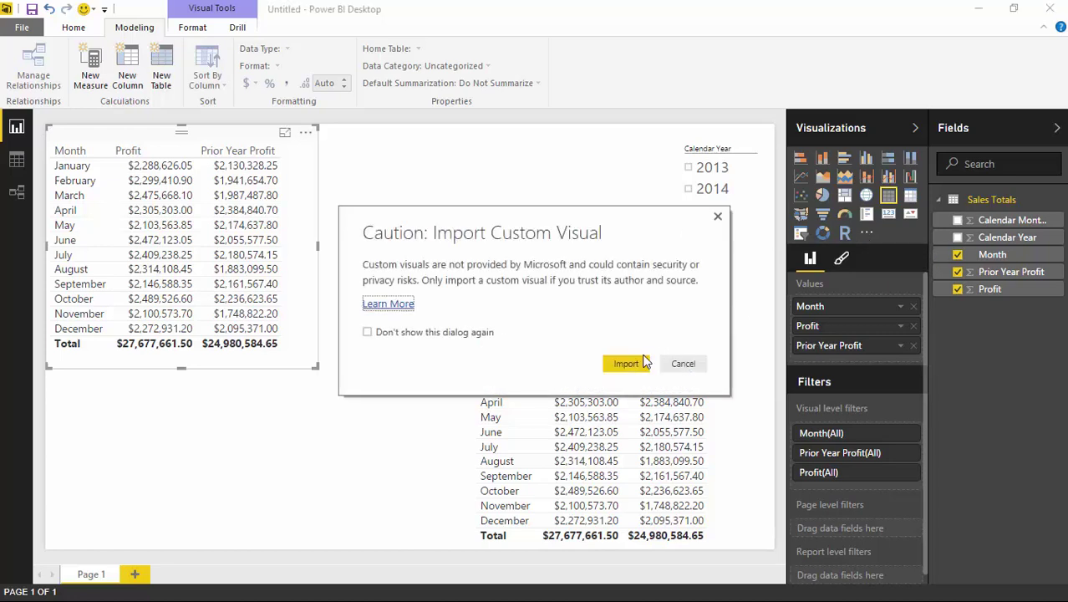
pyautogui.click(626, 364)
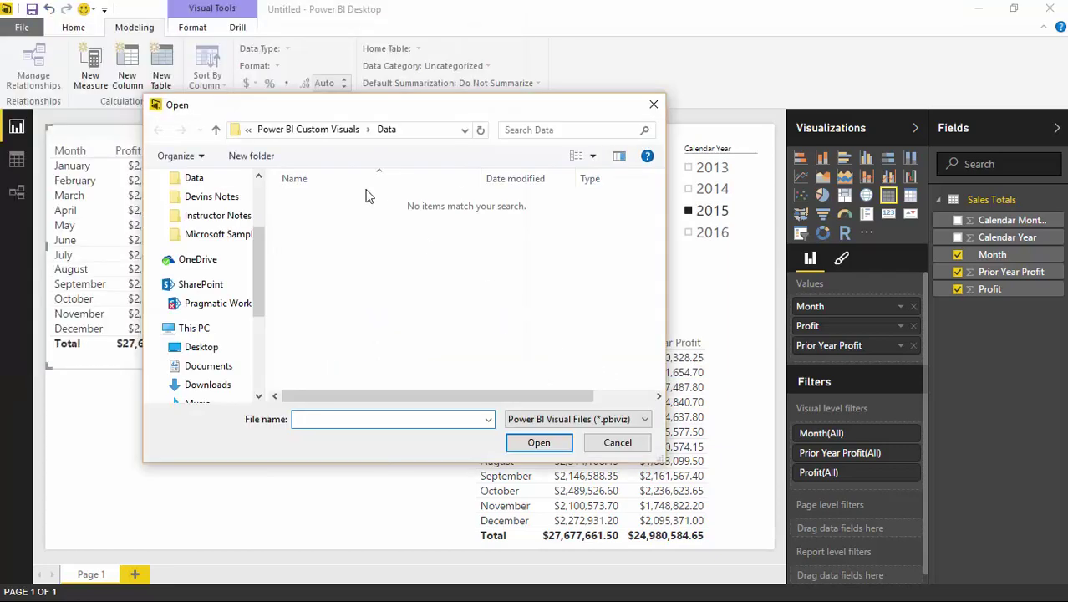
pyautogui.click(309, 130)
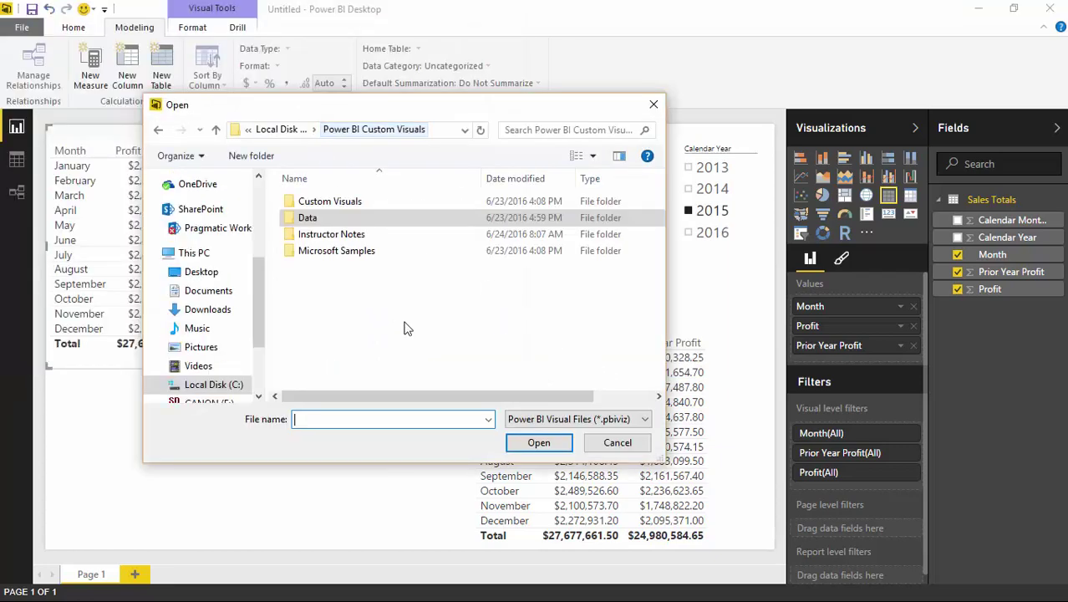
pyautogui.doubleClick(345, 203)
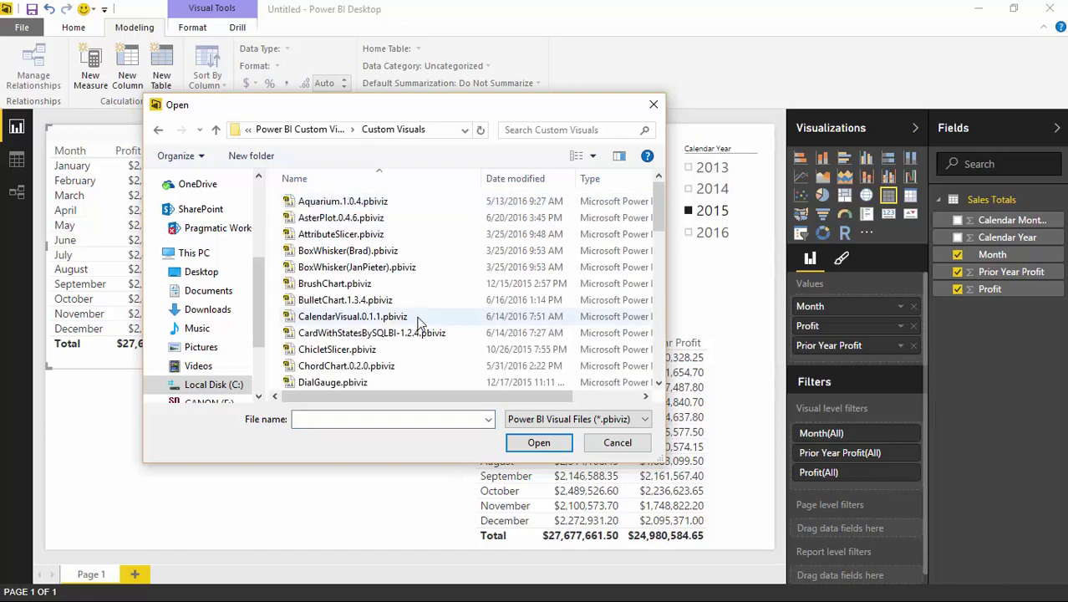
pyautogui.press('t')
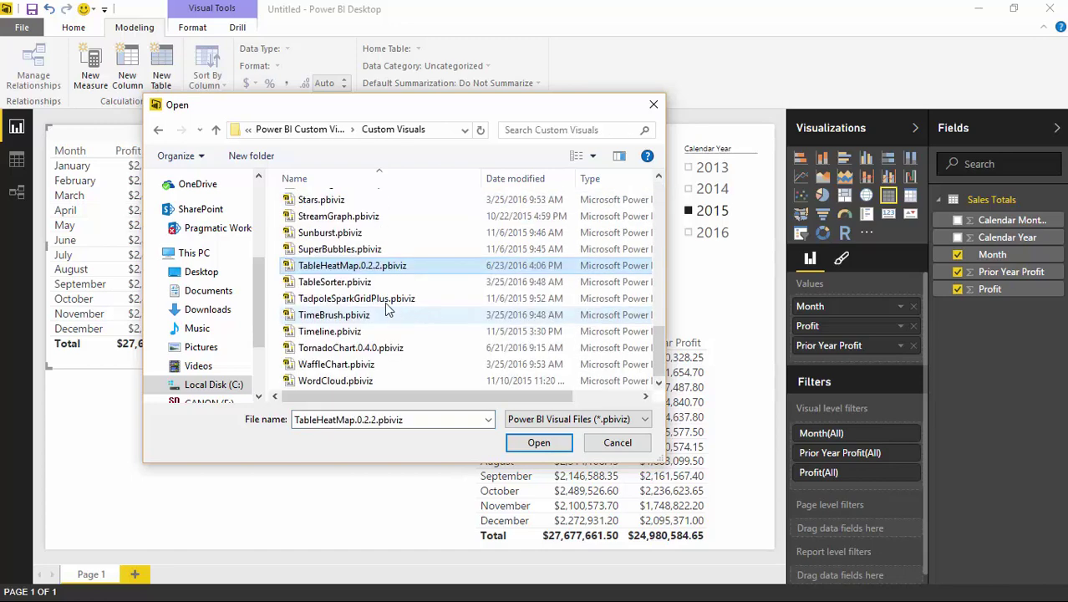
pyautogui.doubleClick(358, 274)
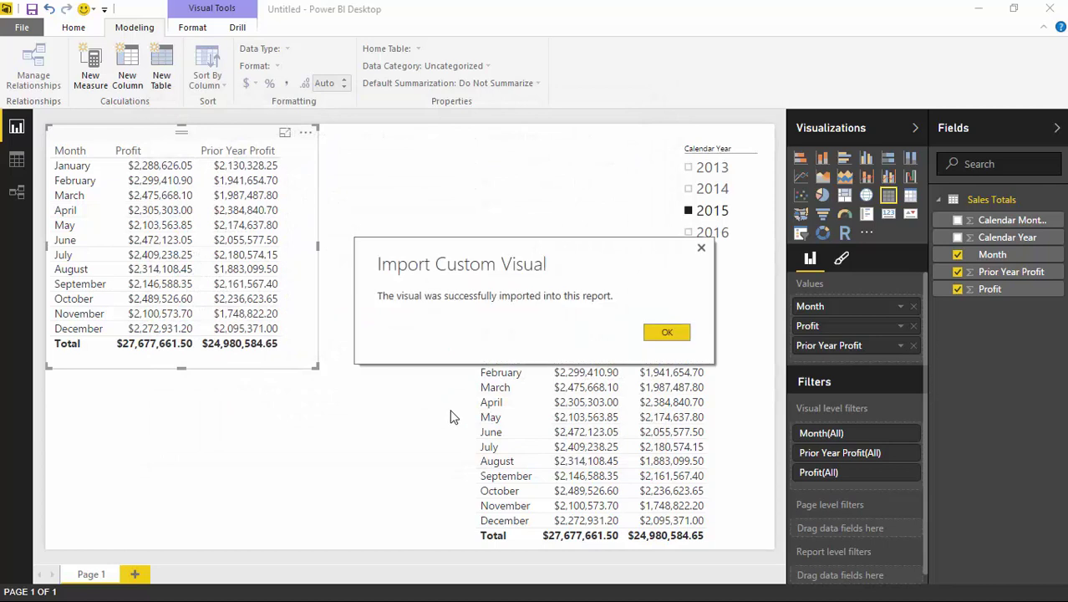
pyautogui.click(683, 333)
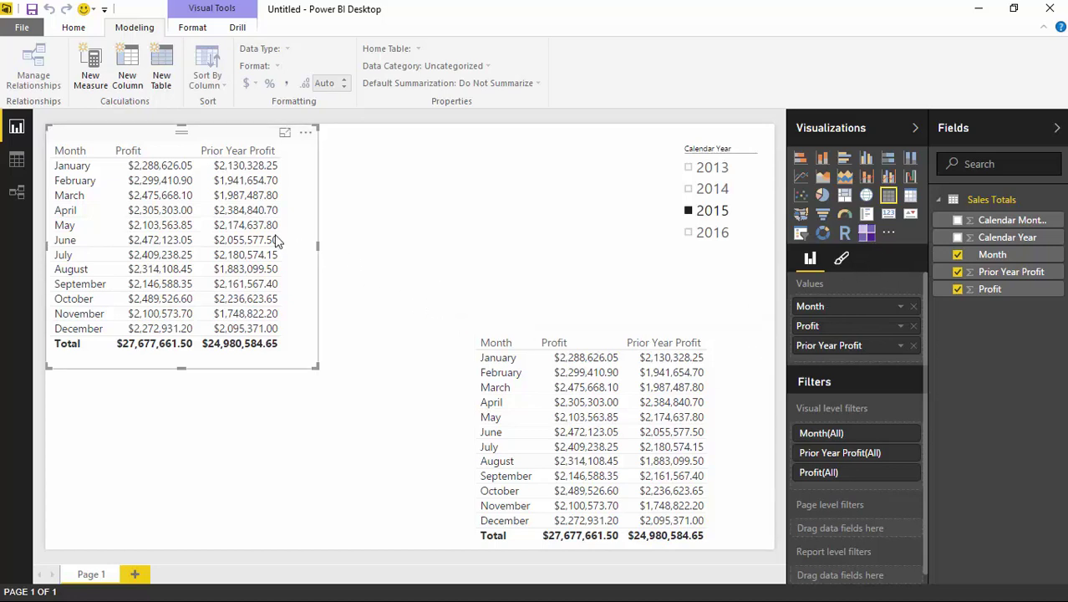
# Step: Convert the report page's upper-left table into a Table Heatmap and stretch it into a wide, shorter strip beside the year slicer
pyautogui.click(866, 236)
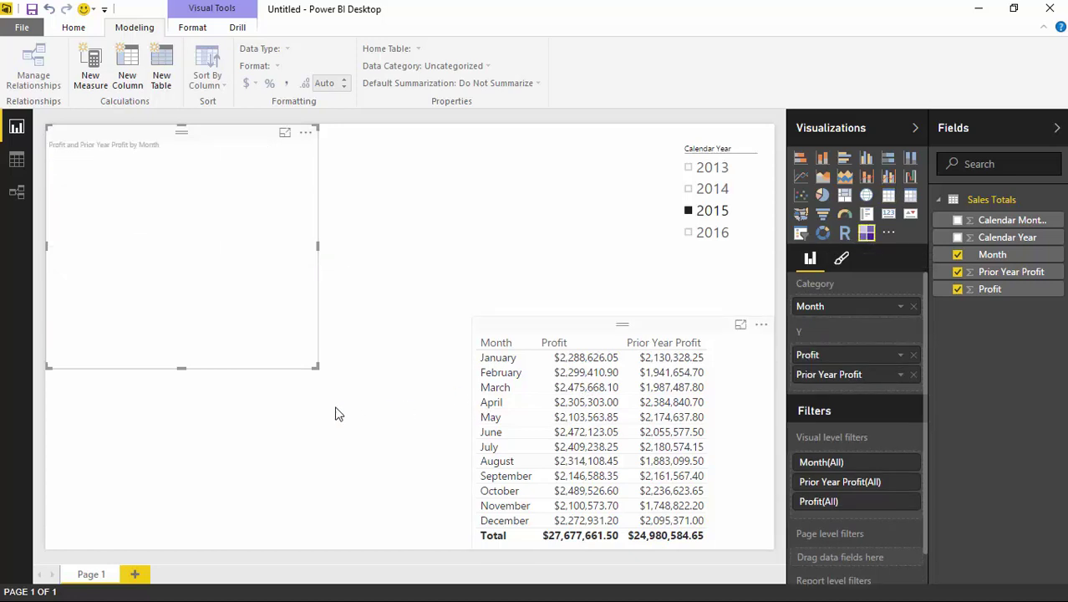
pyautogui.moveTo(317, 369); pyautogui.dragTo(660, 308)
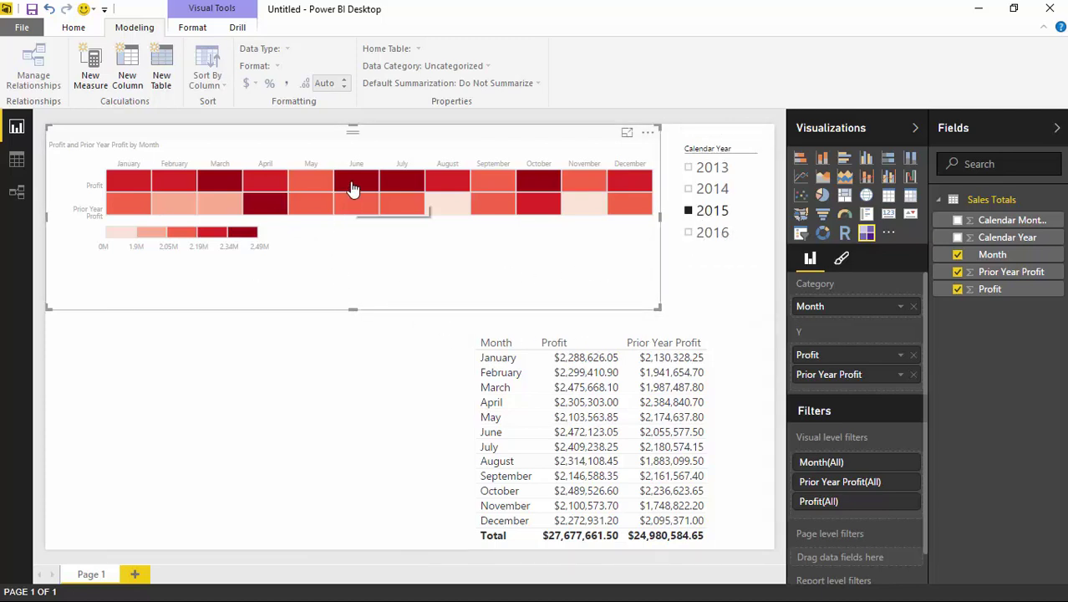
pyautogui.moveTo(354, 189)
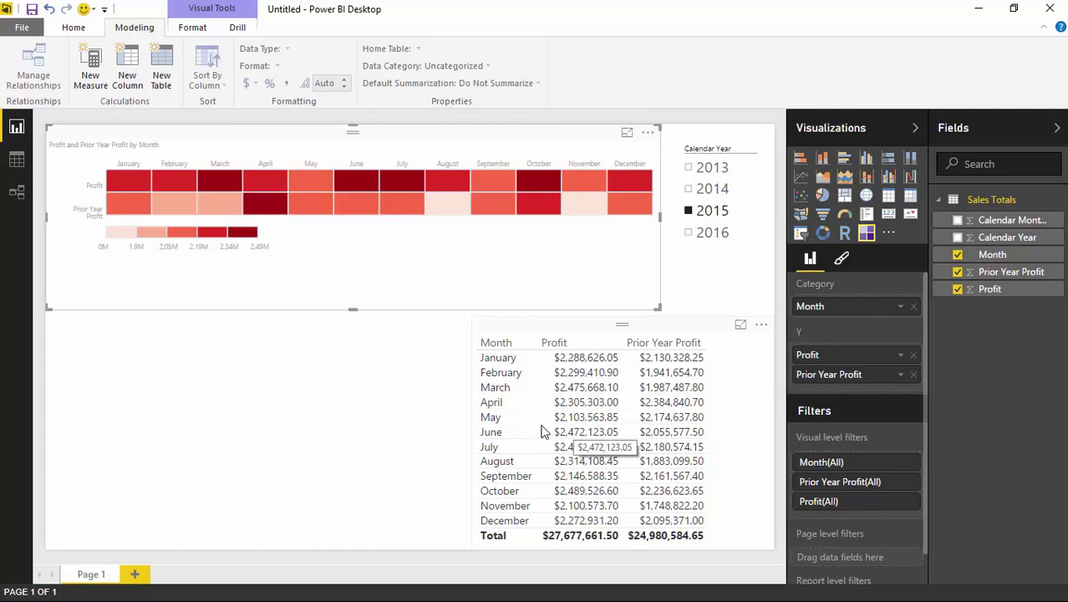
pyautogui.moveTo(267, 189)
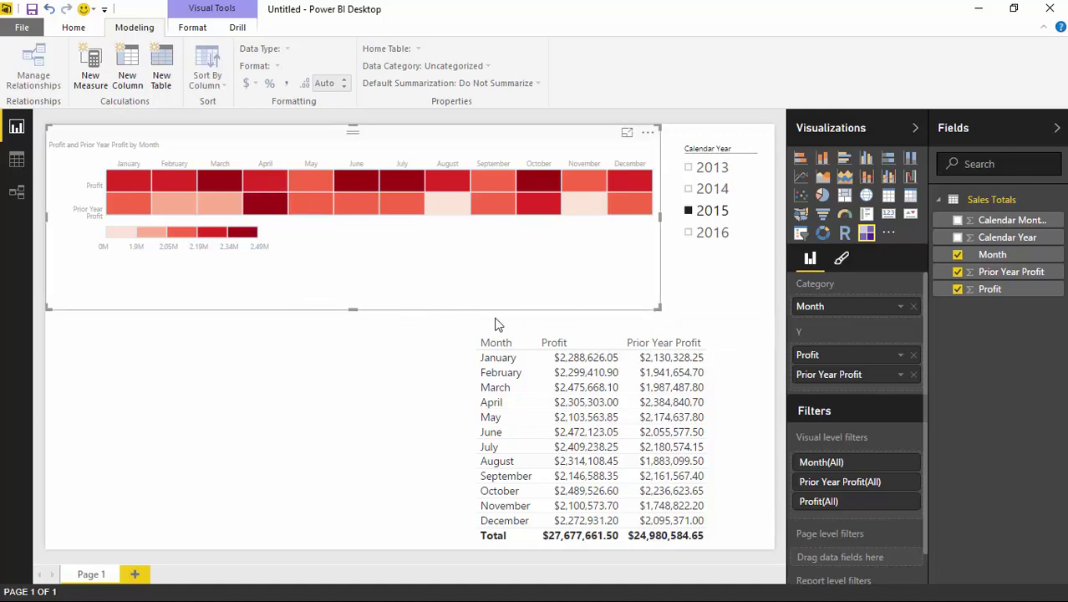
# Step: Check how the heatmap and table respond to the years 2014, 2013 and 2016, and return the slicer to 2015
pyautogui.click(689, 190)
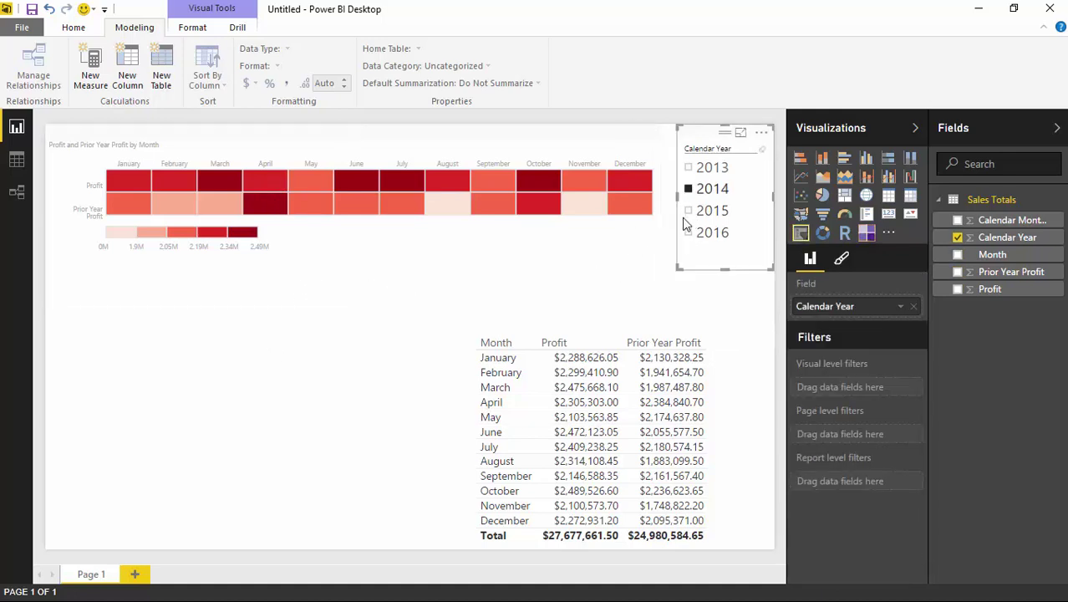
pyautogui.click(689, 167)
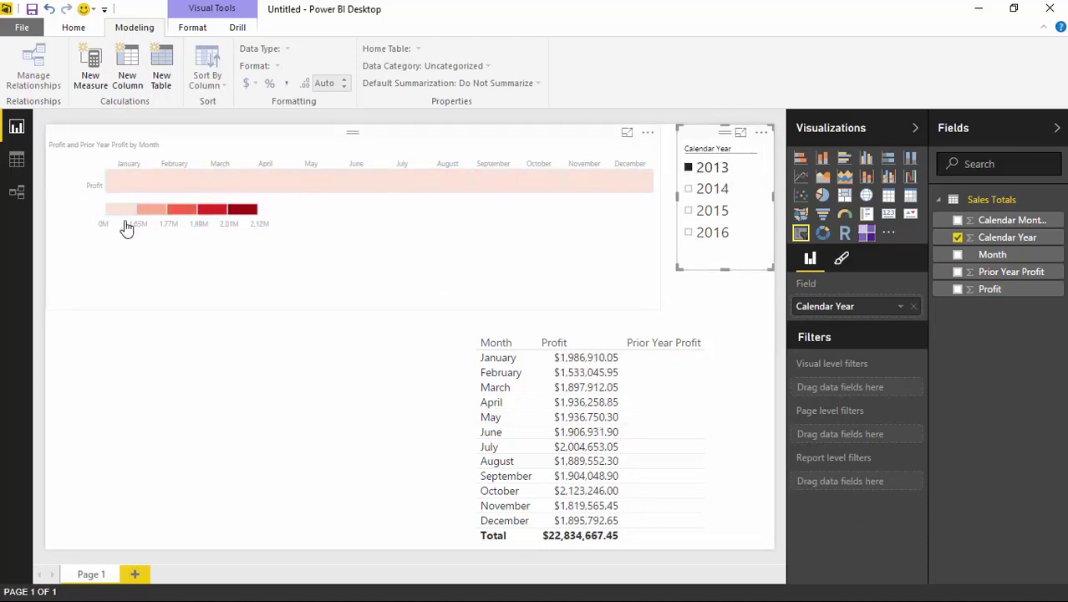
pyautogui.click(690, 235)
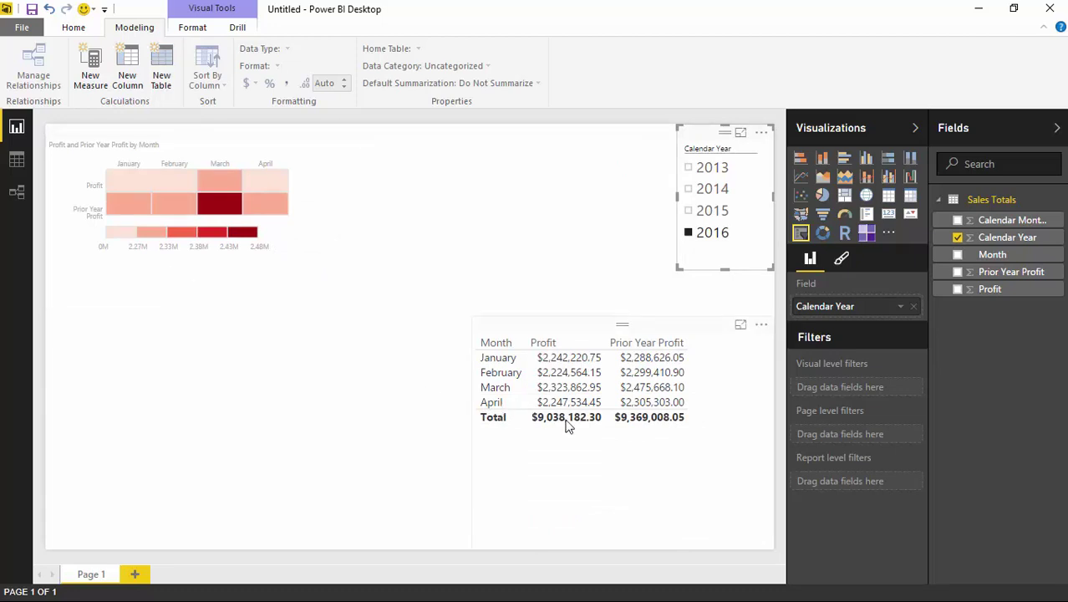
pyautogui.click(689, 211)
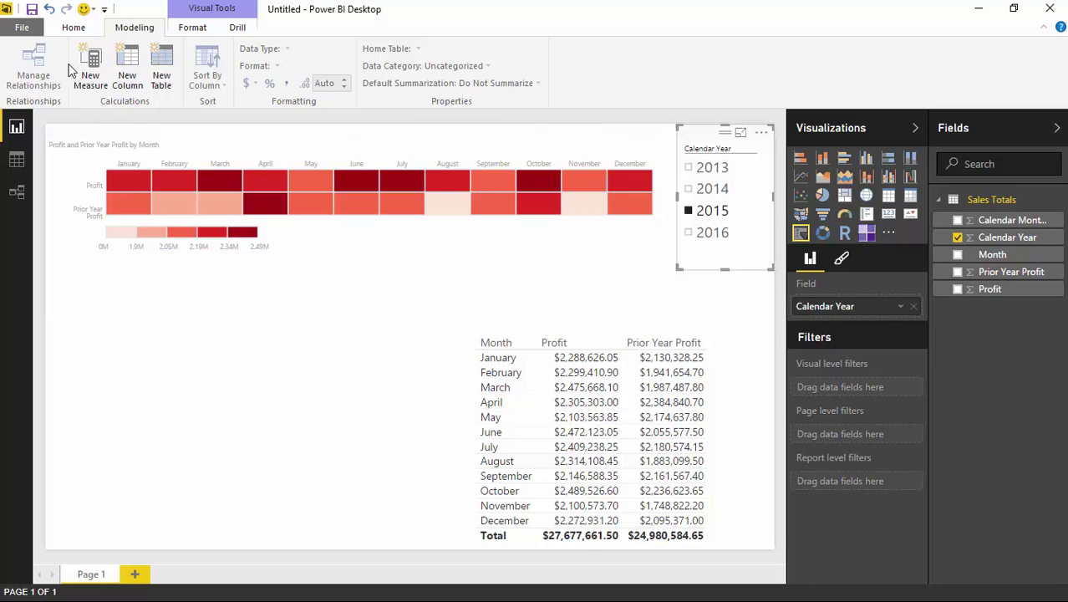
# Step: Open the Query Editor and duplicate the Sales Totals query
pyautogui.click(73, 28)
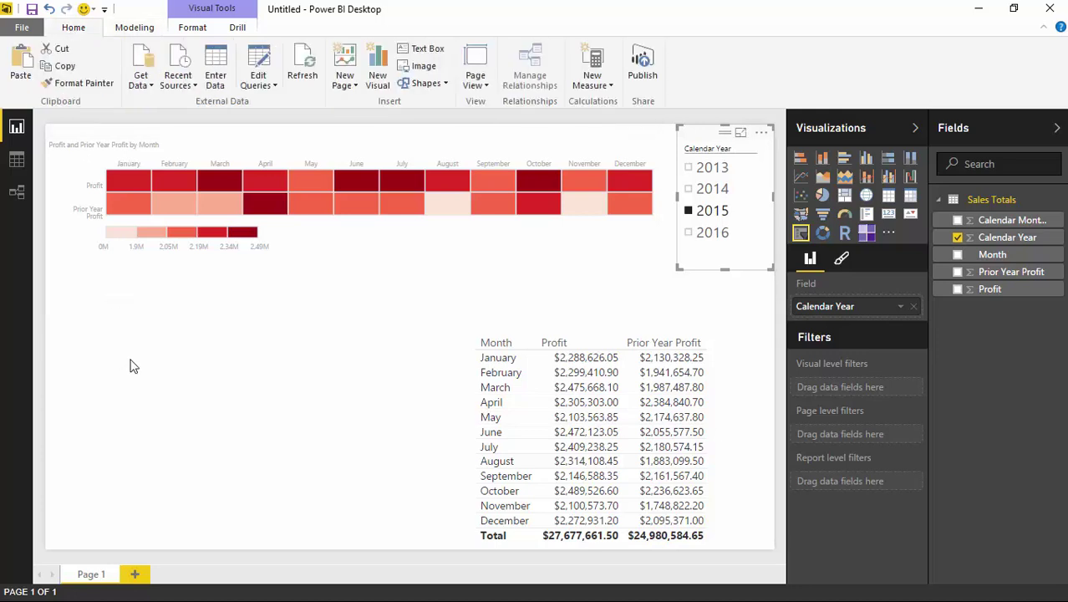
pyautogui.click(255, 58)
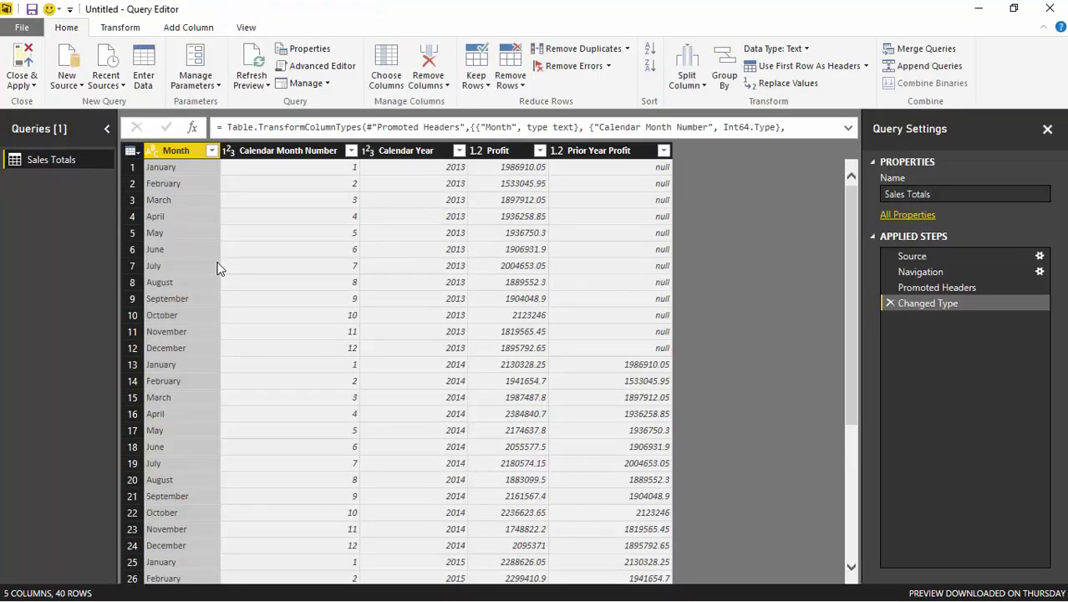
pyautogui.rightClick(78, 161)
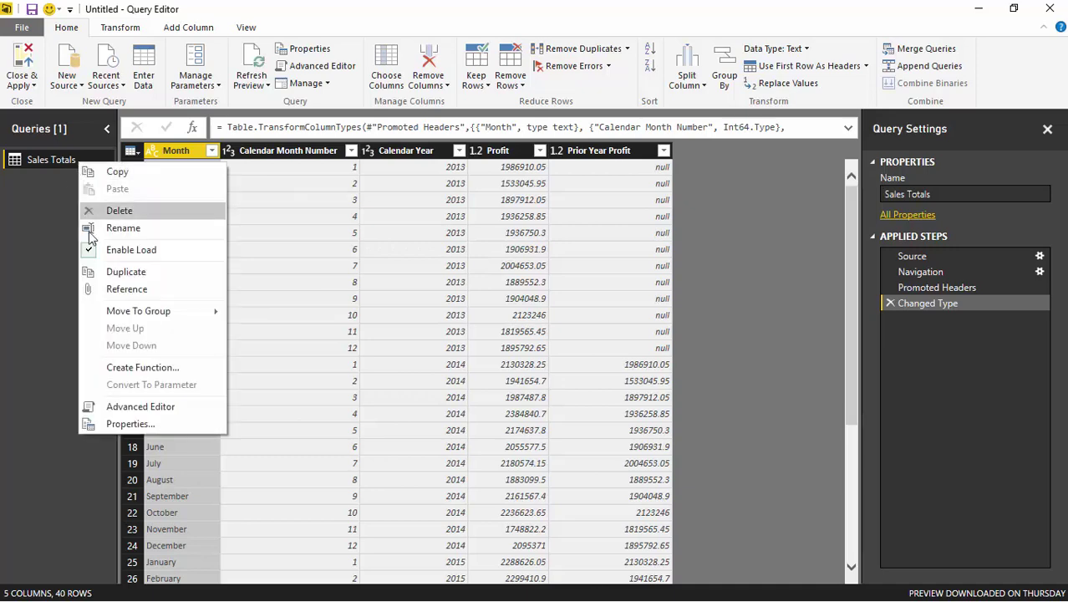
pyautogui.click(123, 273)
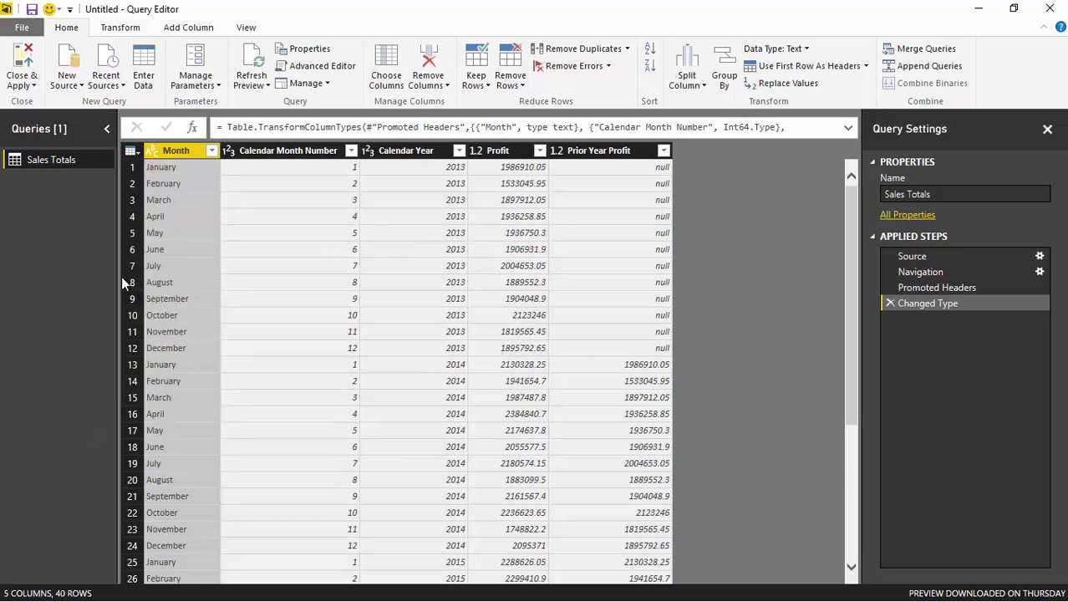
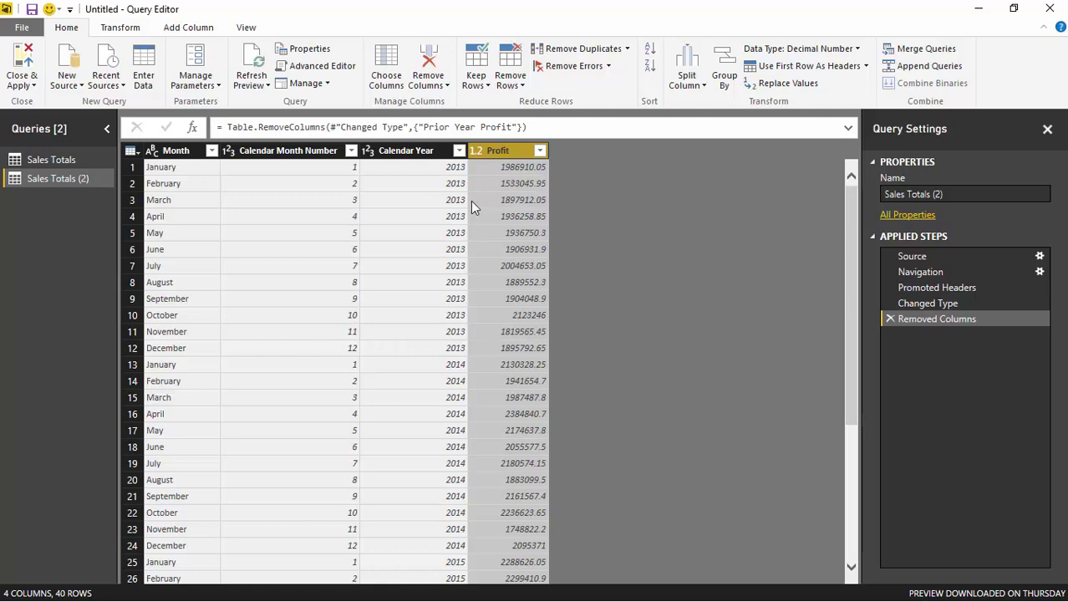
# Step: Pivot the Calendar Year column of the duplicated query, using Profit as the values column and Sum as the aggregate function
pyautogui.click(427, 154)
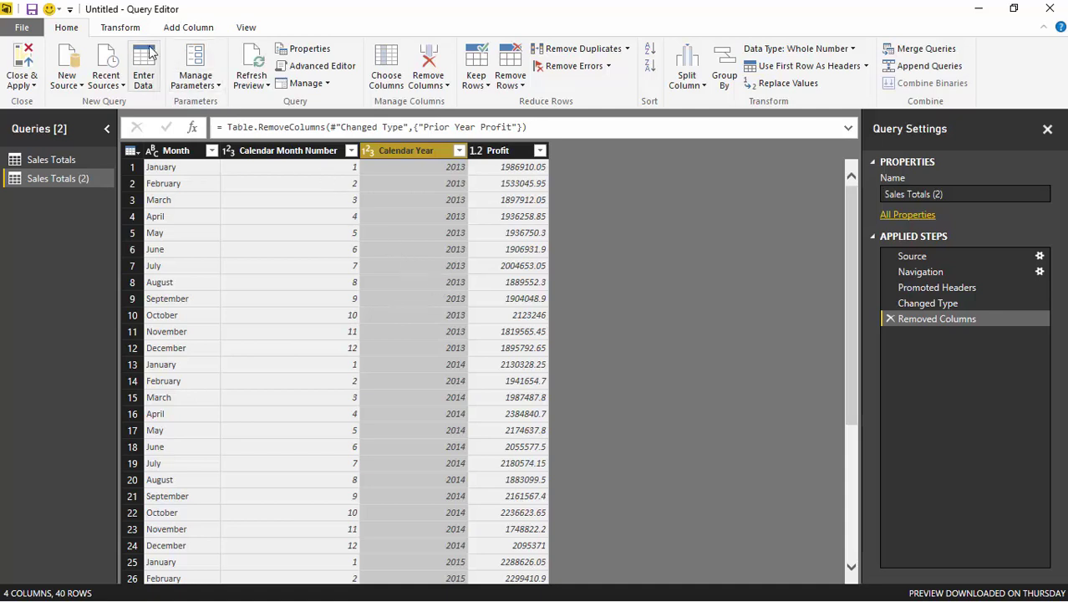
pyautogui.click(125, 27)
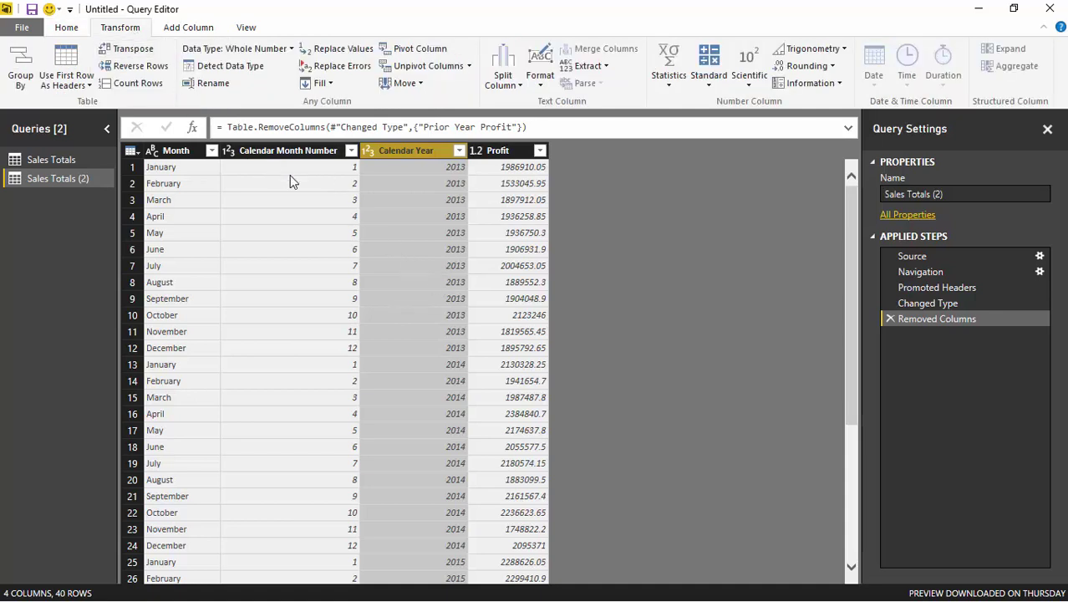
pyautogui.click(418, 50)
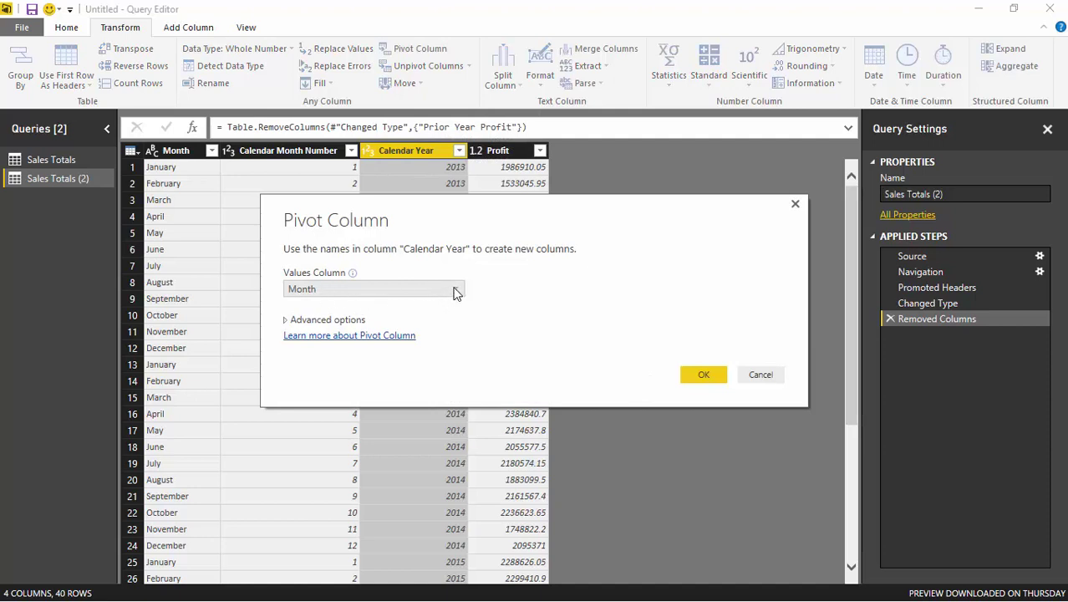
pyautogui.click(455, 292)
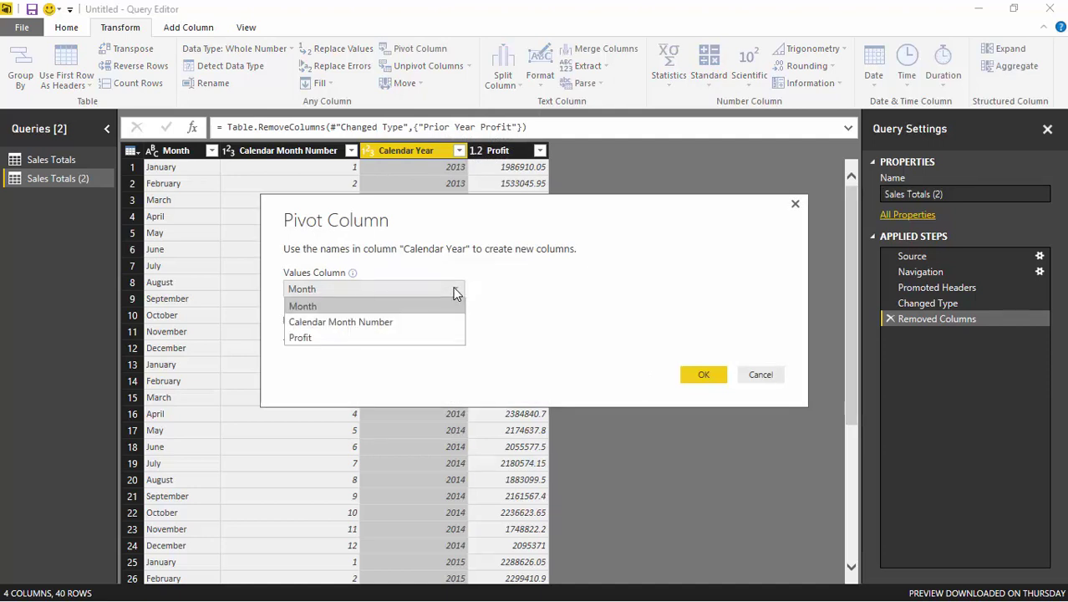
pyautogui.click(330, 340)
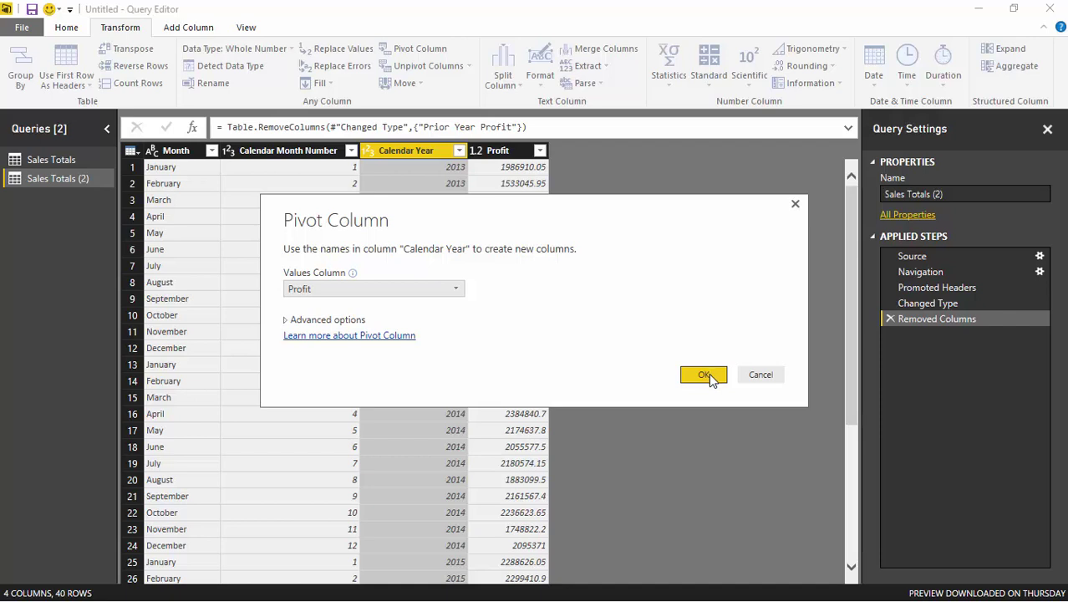
pyautogui.click(322, 320)
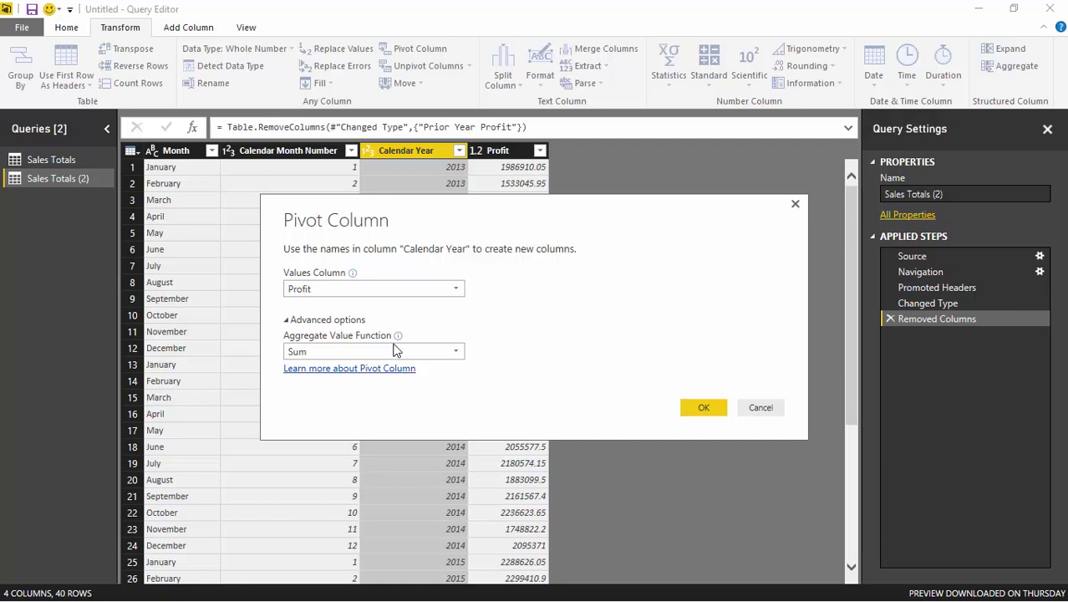
pyautogui.click(700, 407)
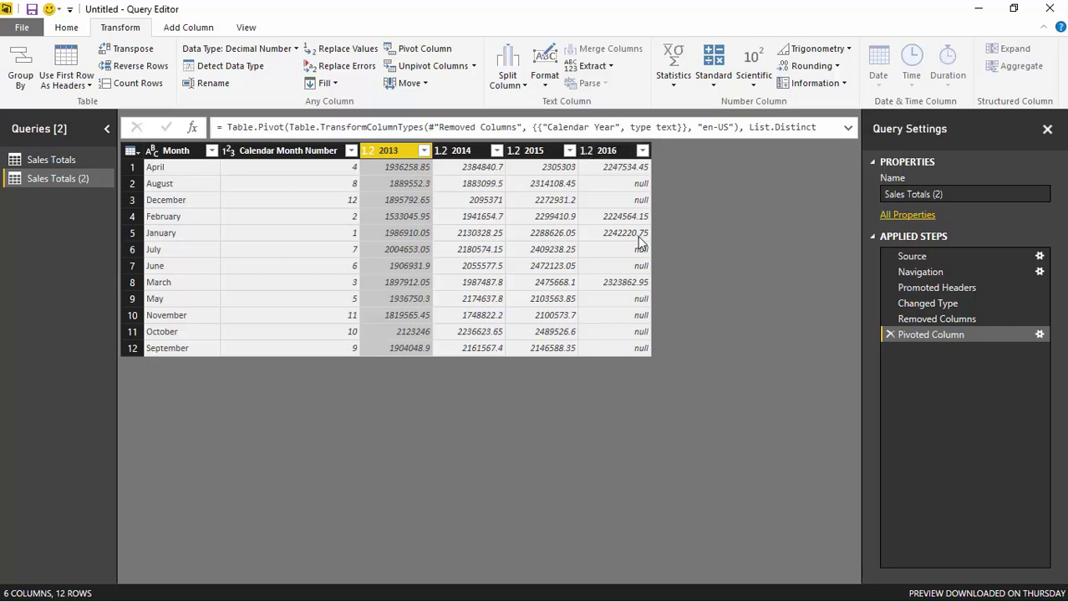
# Step: Close the Query Editor, apply the changes to the report, and collapse the Sales Totals field list
pyautogui.click(75, 30)
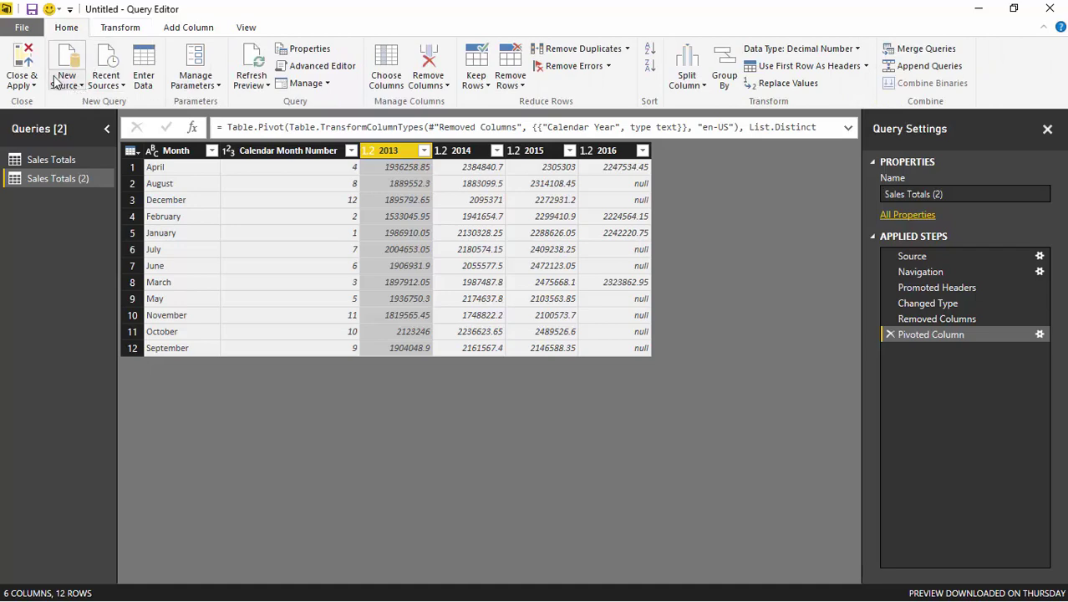
pyautogui.click(29, 63)
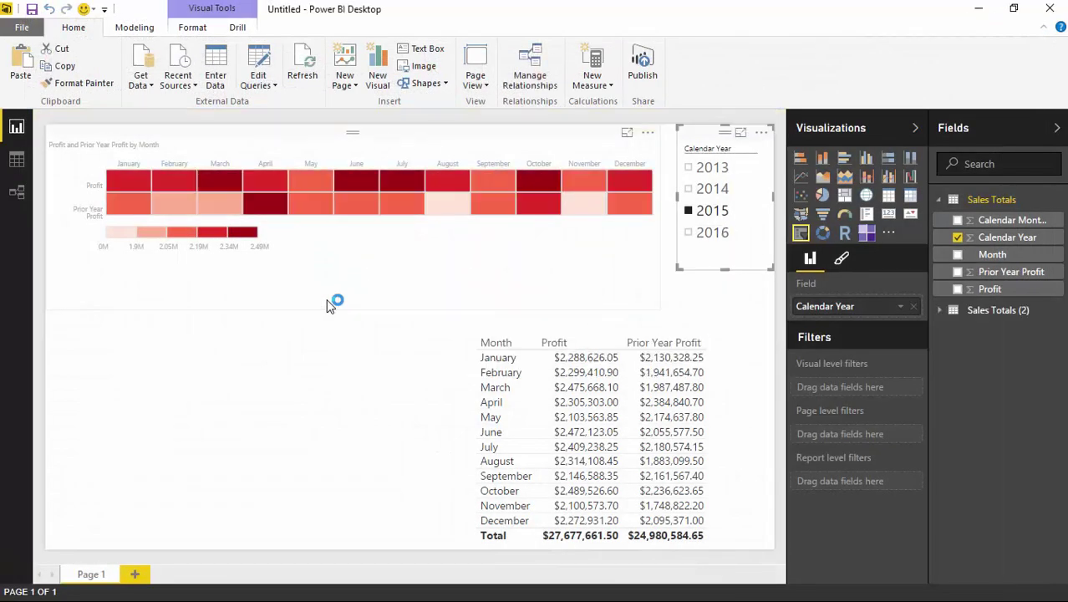
pyautogui.click(970, 202)
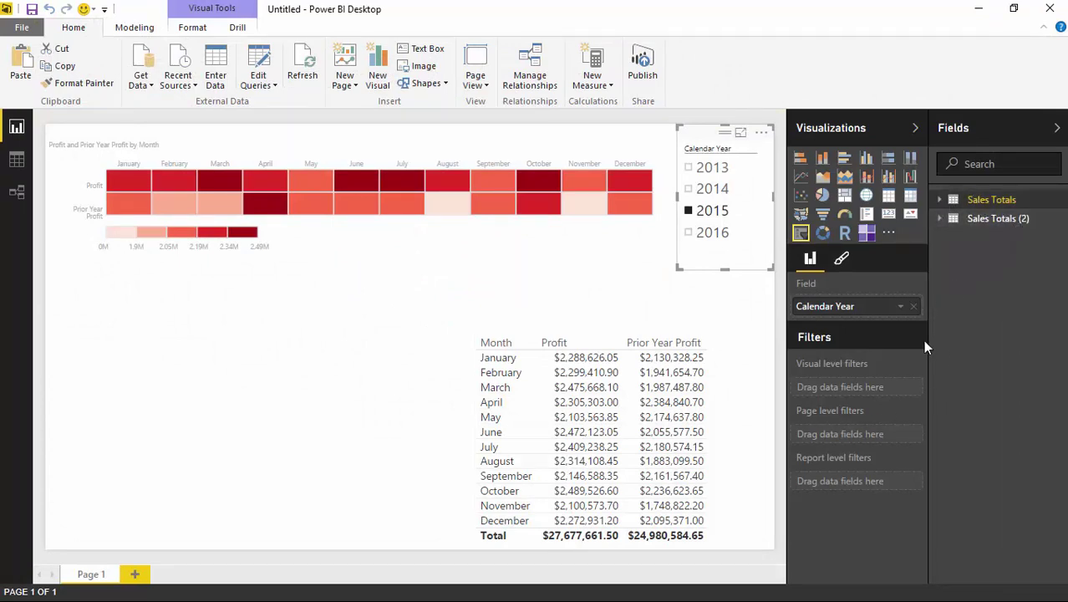
# Step: Add a second report page with a table of Month, 2013, 2014, 2015 and 2016 from Sales Totals (2)
pyautogui.click(136, 575)
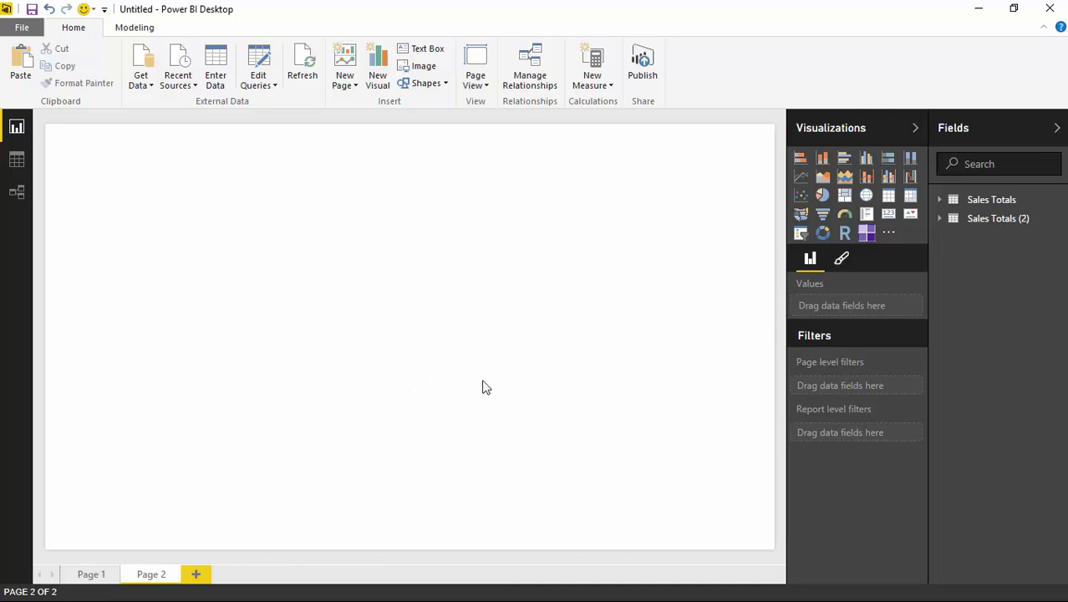
pyautogui.click(943, 220)
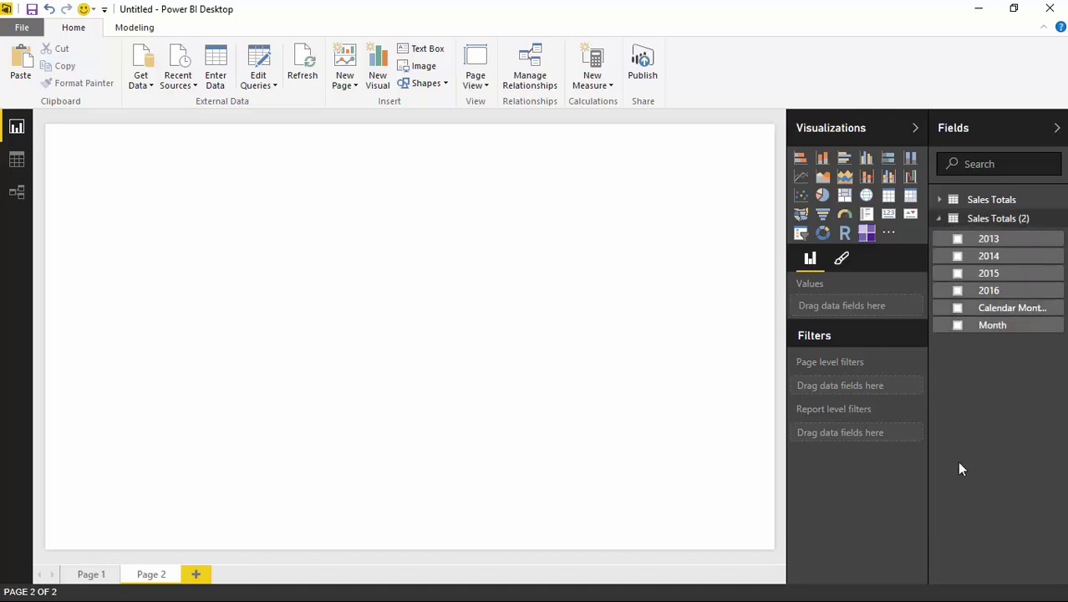
pyautogui.click(959, 327)
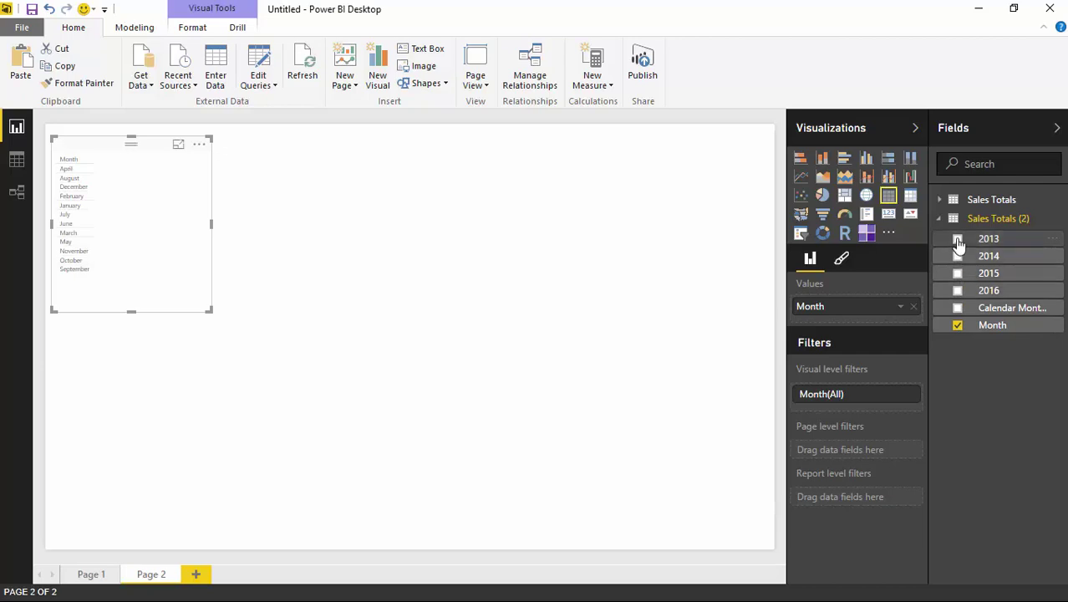
pyautogui.click(958, 240)
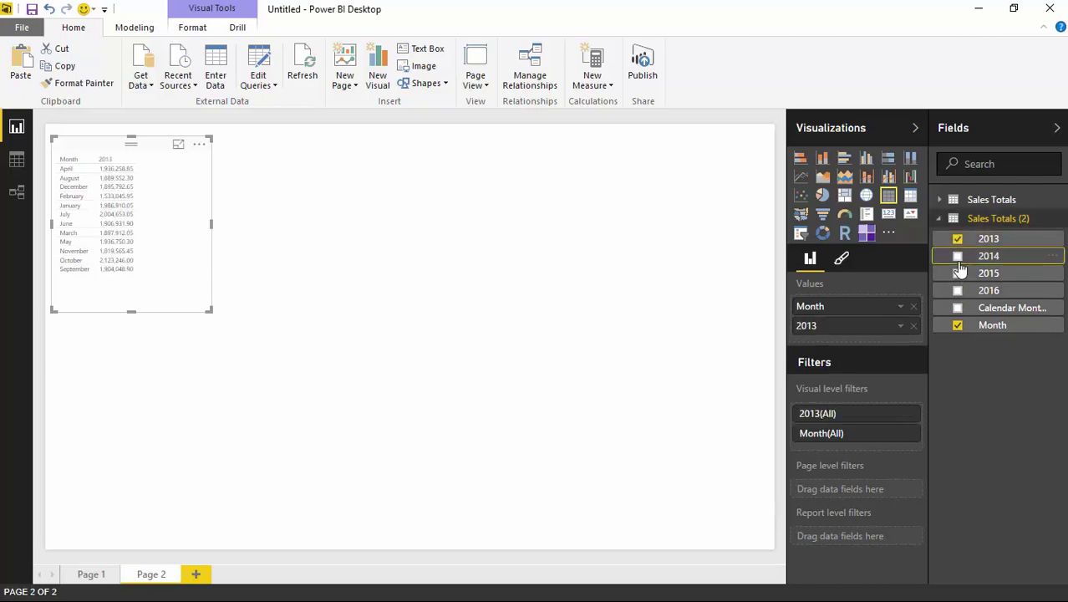
pyautogui.click(958, 257)
pyautogui.click(958, 273)
pyautogui.click(958, 291)
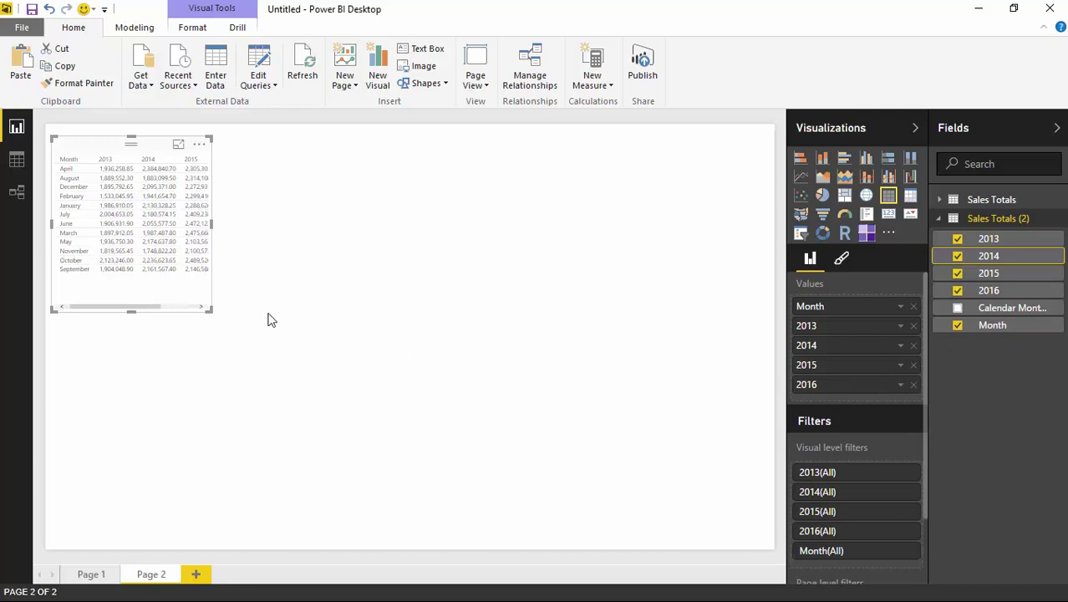
# Step: Set the table's text size to 15 pt and enlarge the table to about 968 by 514
pyautogui.moveTo(212, 314); pyautogui.dragTo(449, 307)
pyautogui.click(841, 259)
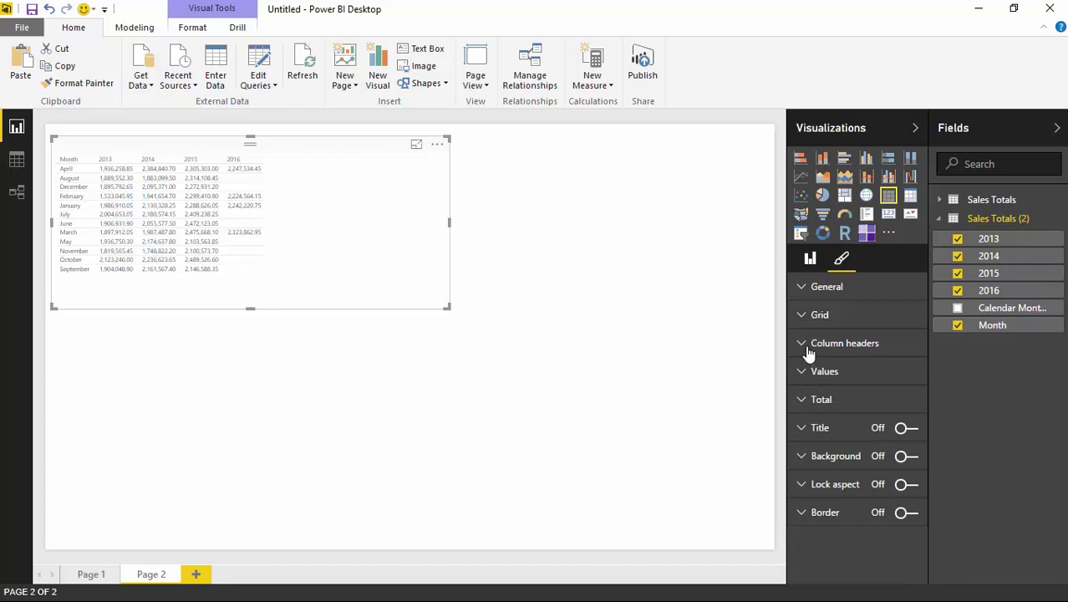
pyautogui.click(805, 289)
pyautogui.moveTo(870, 343); pyautogui.dragTo(881, 343)
pyautogui.moveTo(447, 306); pyautogui.dragTo(602, 444)
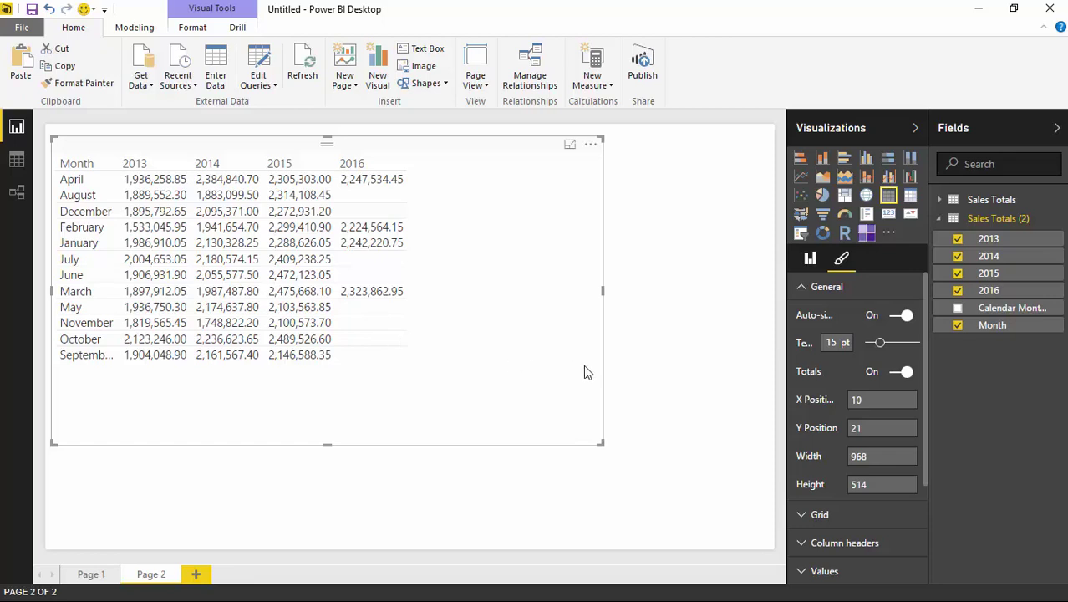
# Step: Sort the Month field of Sales Totals (2) by Calendar Month Number
pyautogui.click(810, 261)
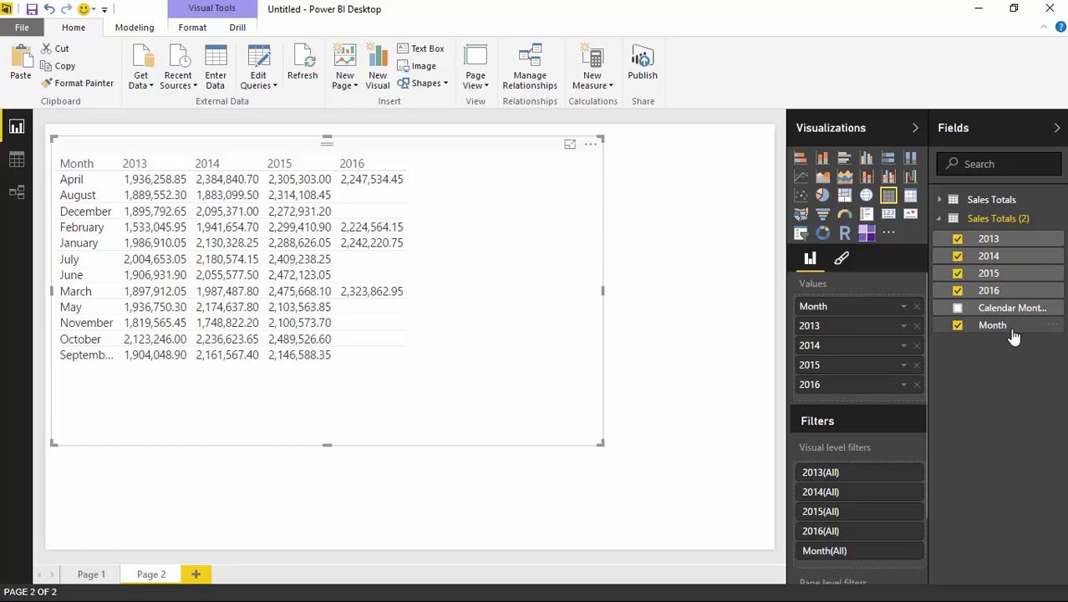
pyautogui.click(970, 335)
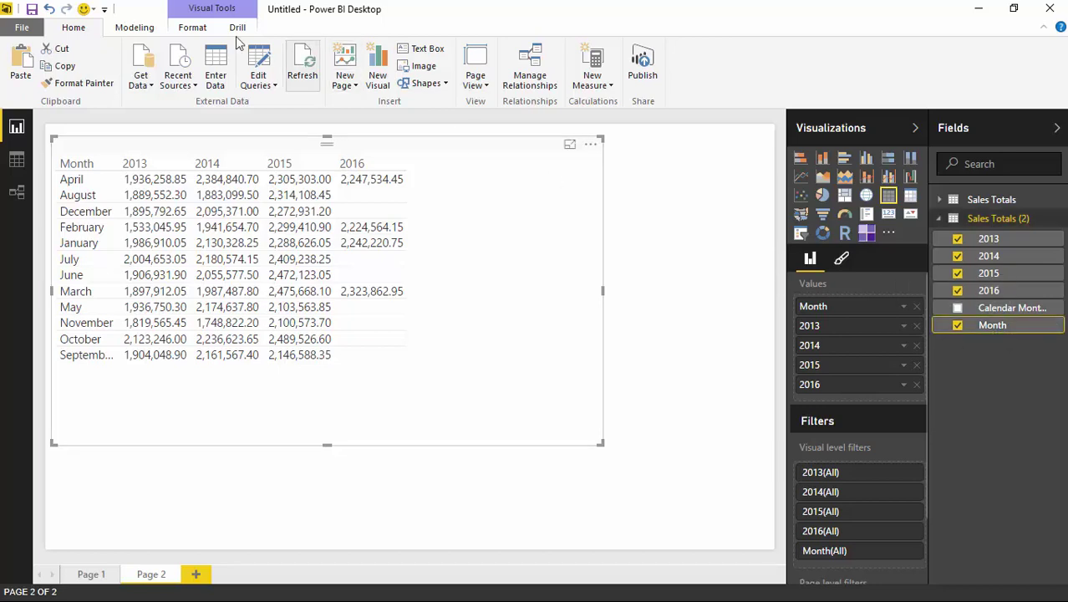
pyautogui.click(134, 28)
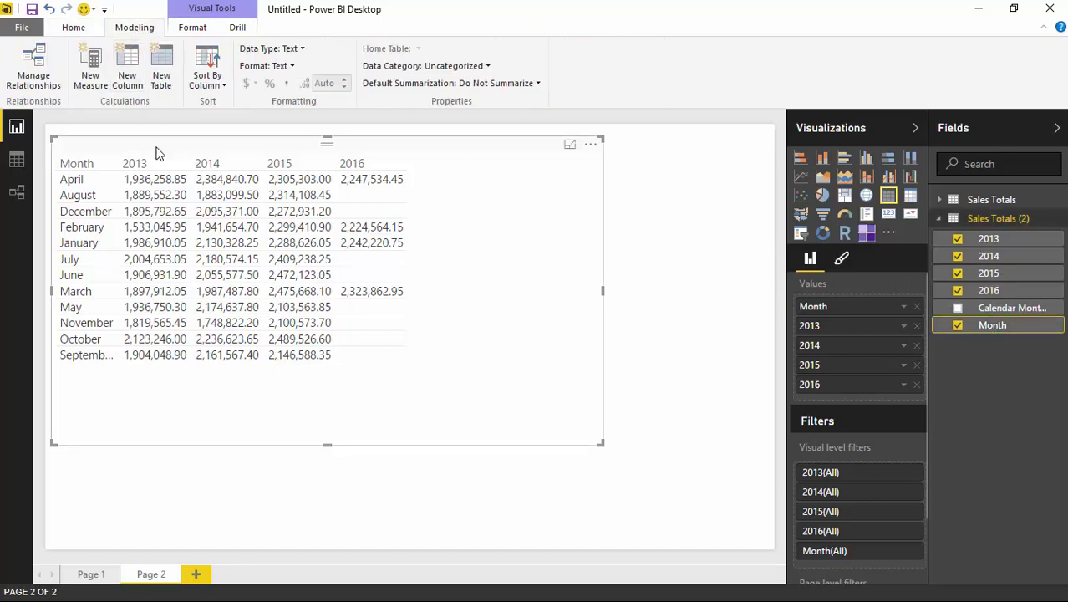
pyautogui.click(210, 80)
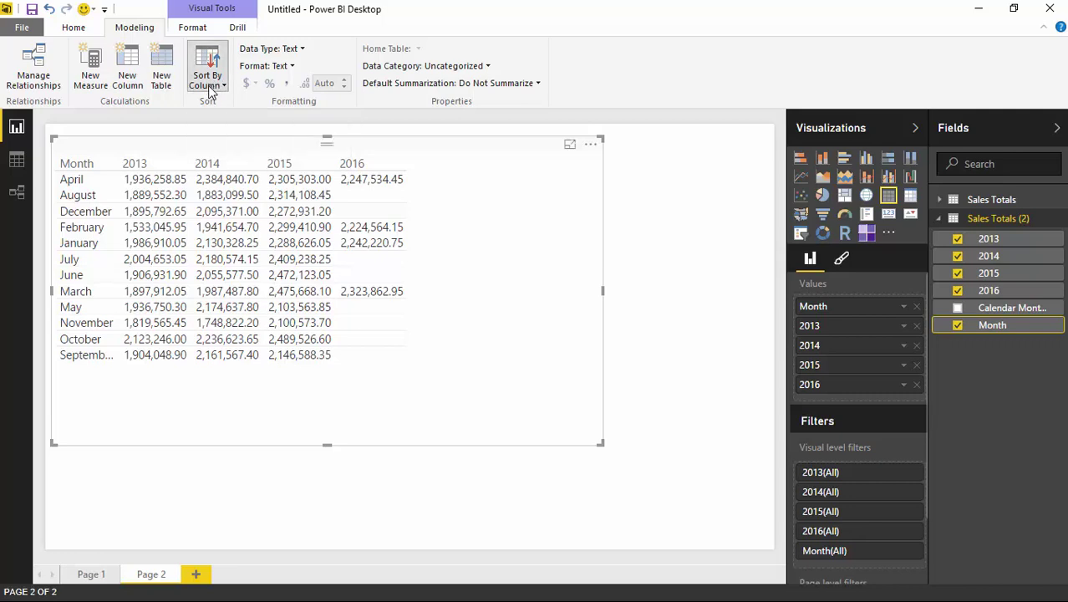
pyautogui.click(219, 85)
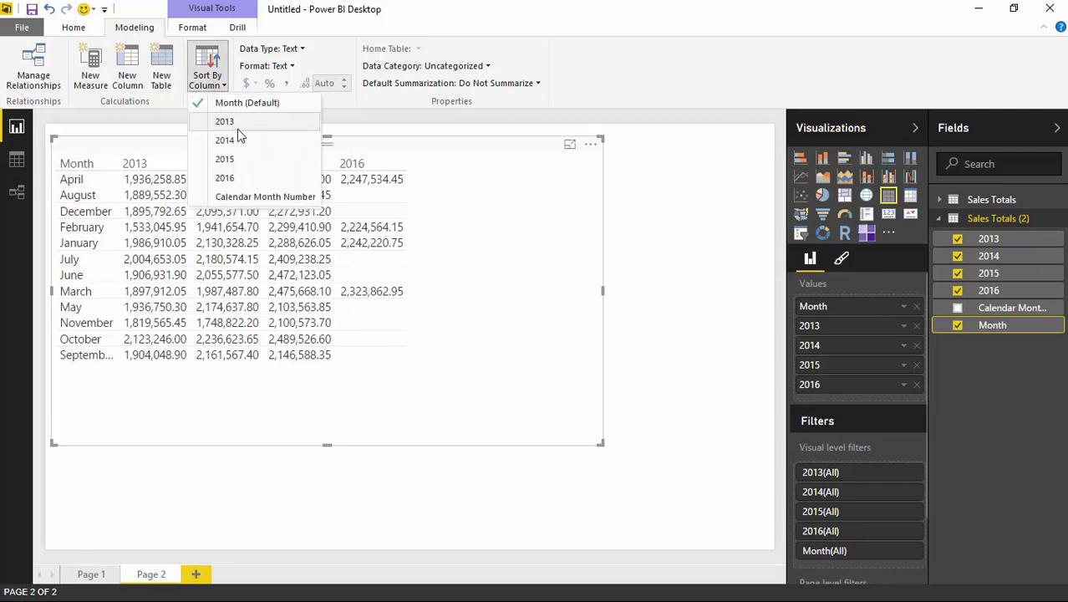
pyautogui.click(249, 205)
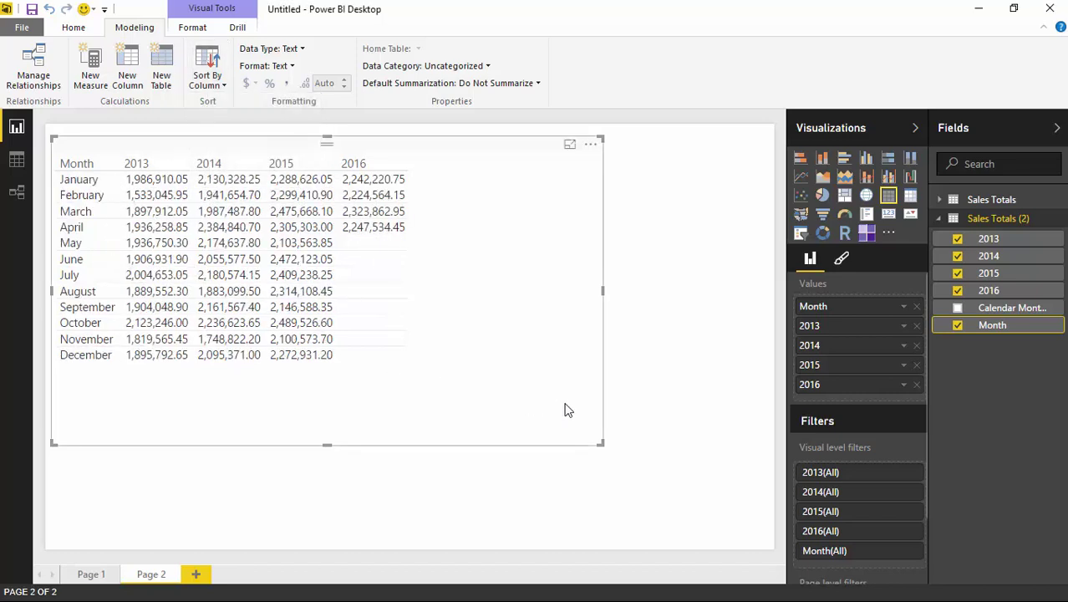
# Step: Set the default summarization of the 2013, 2014, 2015 and 2016 fields to Sum
pyautogui.click(1014, 241)
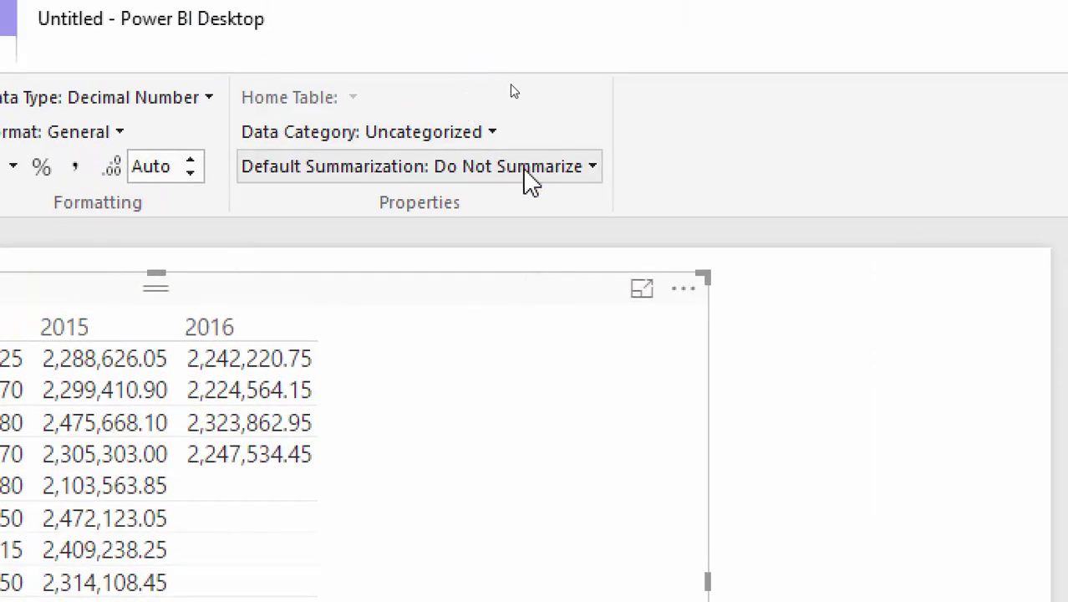
pyautogui.click(593, 166)
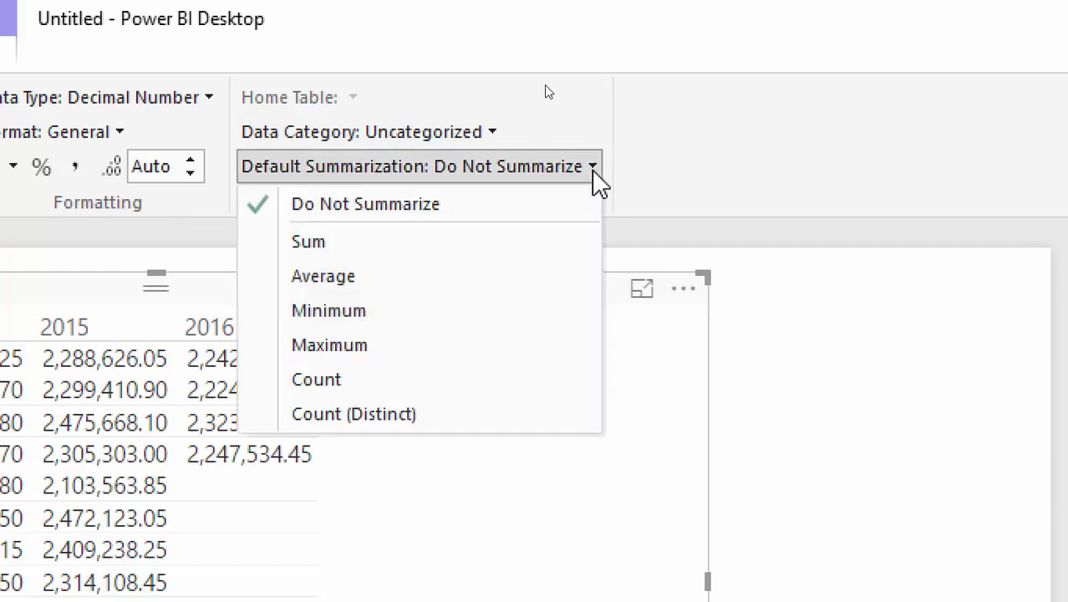
pyautogui.click(494, 251)
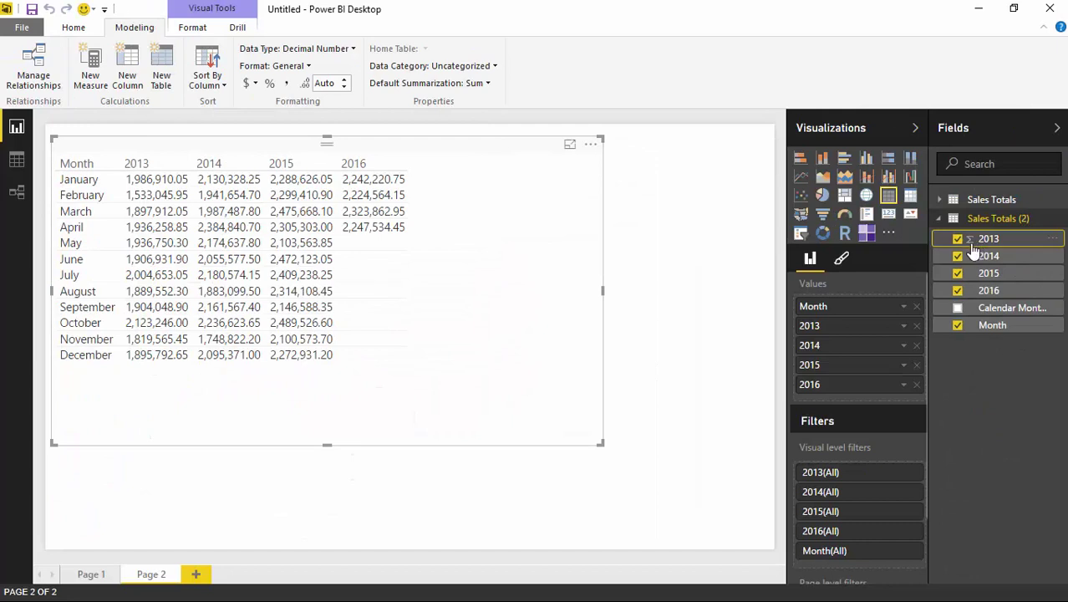
pyautogui.click(992, 256)
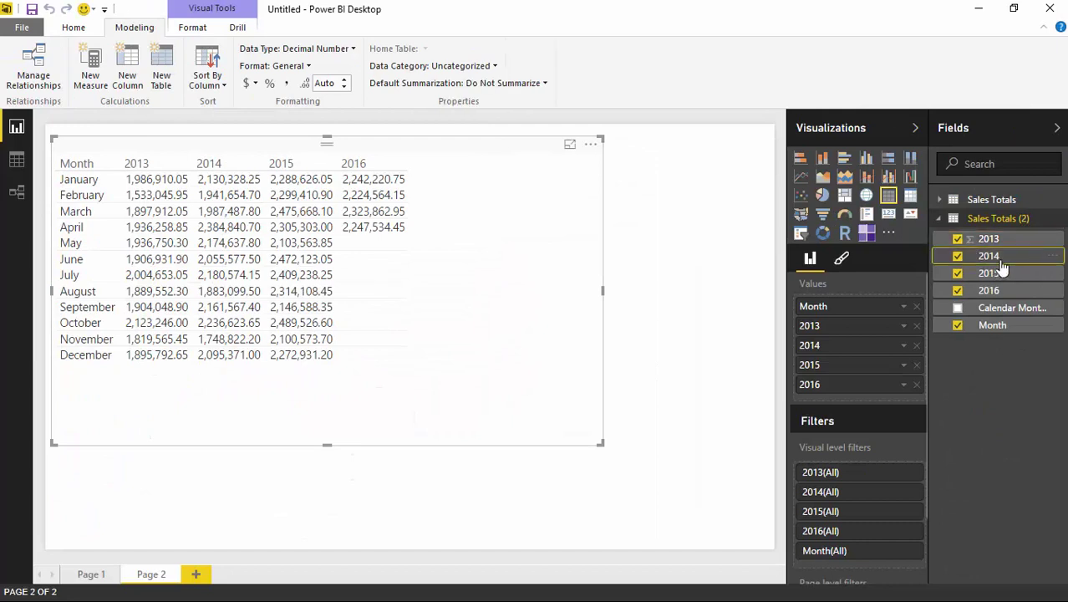
pyautogui.click(543, 82)
pyautogui.click(508, 122)
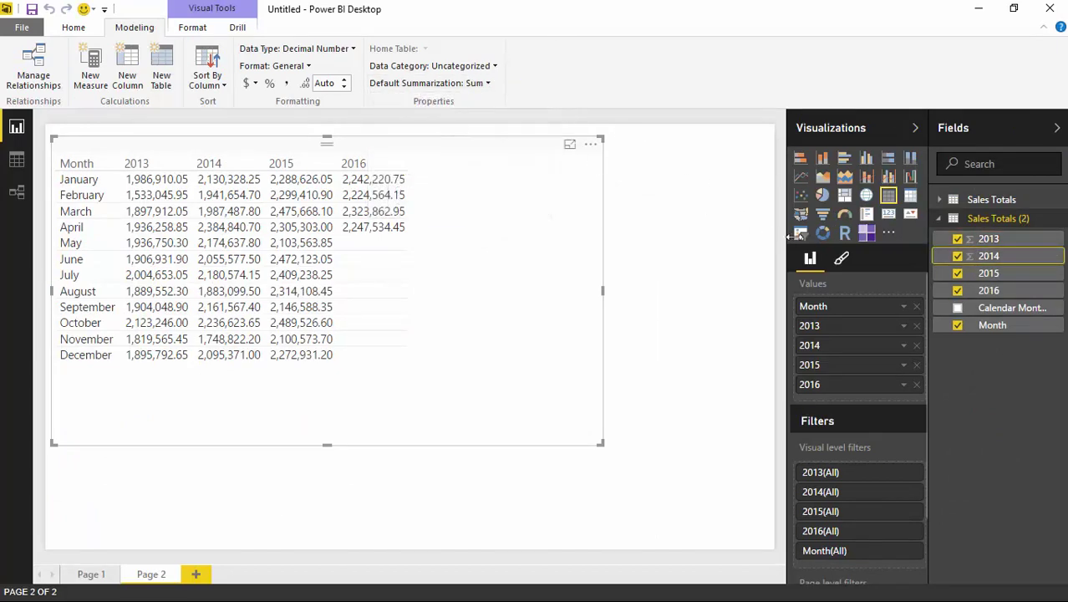
pyautogui.click(970, 275)
pyautogui.click(539, 84)
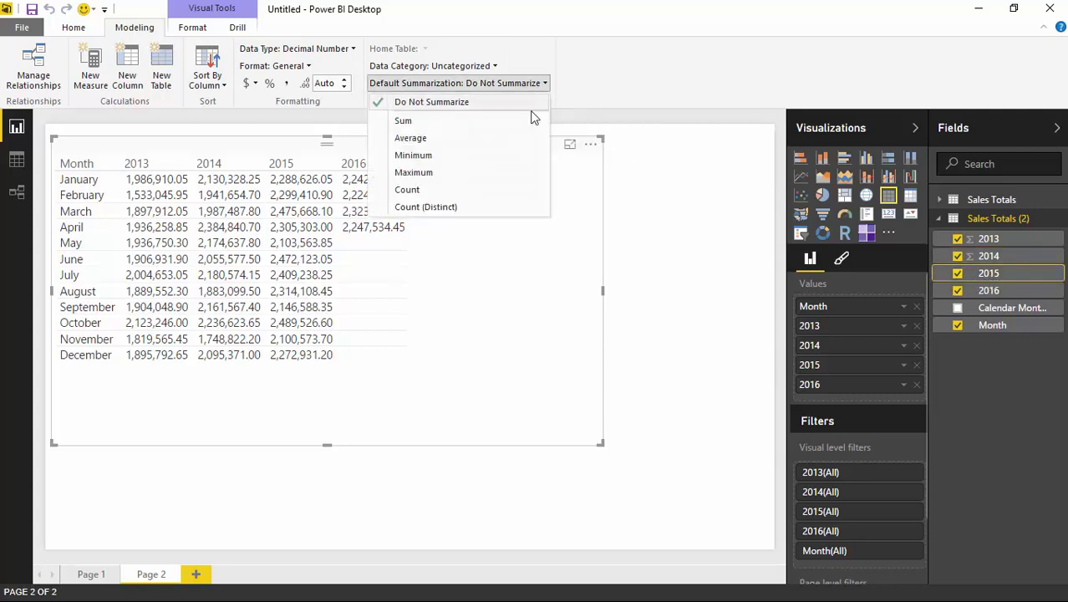
pyautogui.click(502, 126)
pyautogui.click(942, 290)
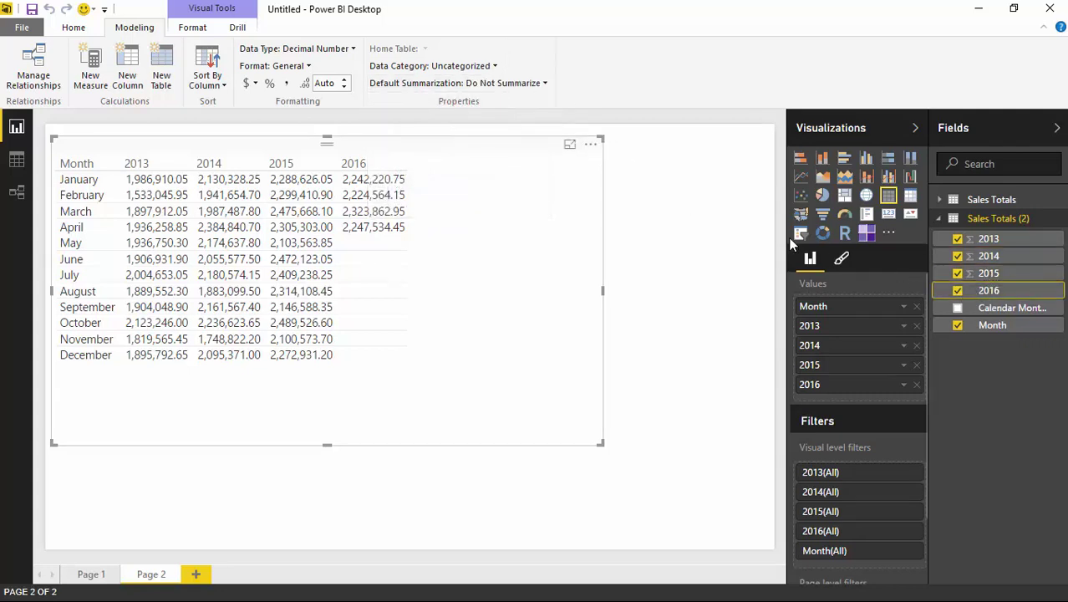
pyautogui.click(505, 84)
pyautogui.click(485, 127)
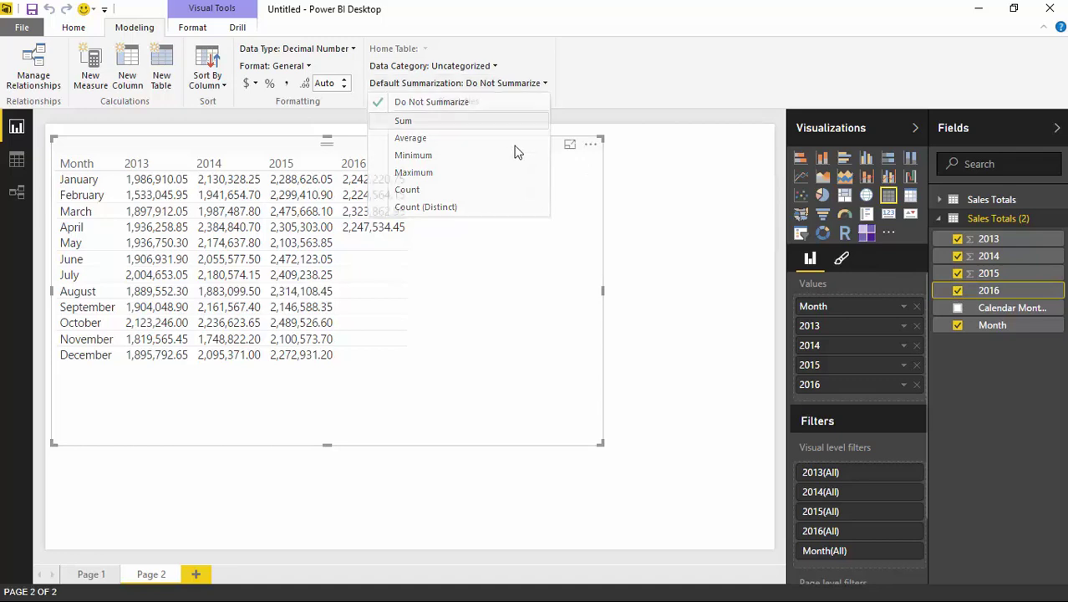
# Step: Remove the 2013, 2014, 2015 and 2016 fields from the table and add them again in the same order
pyautogui.click(916, 327)
pyautogui.click(916, 327)
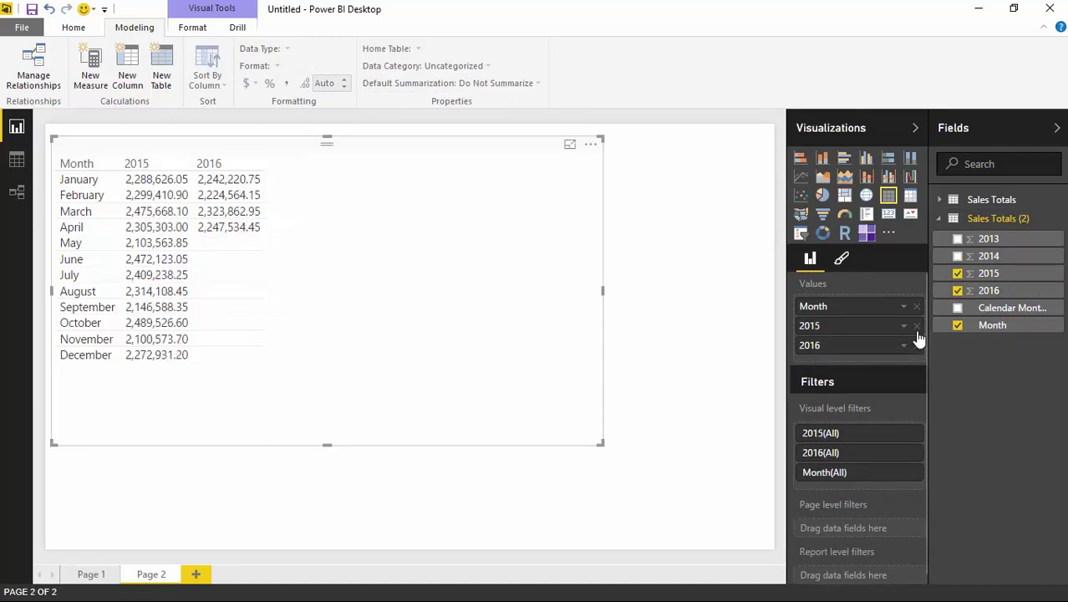
pyautogui.click(916, 326)
pyautogui.click(916, 326)
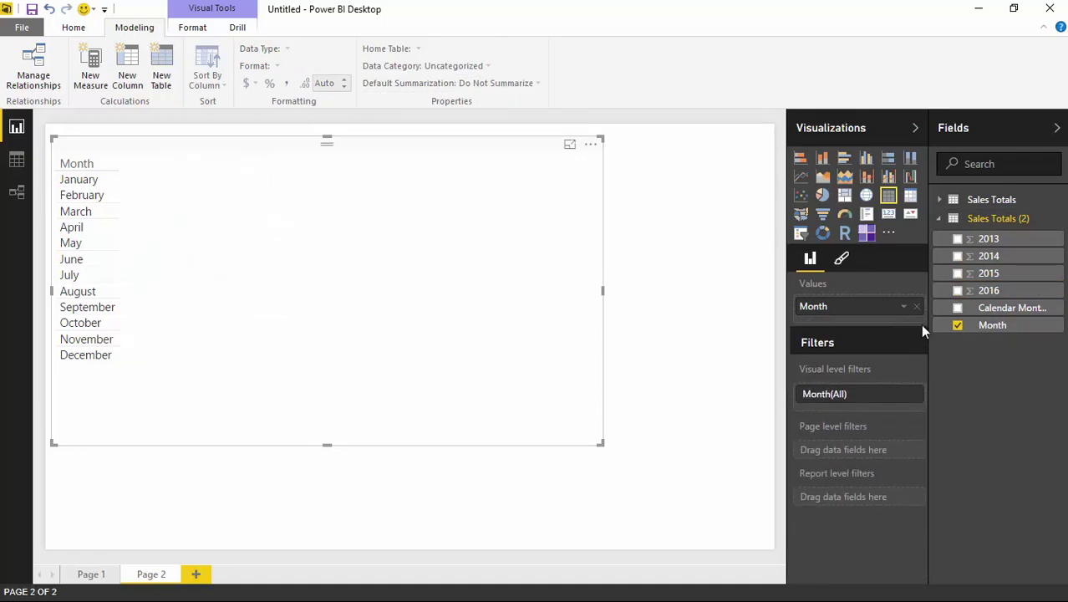
pyautogui.click(957, 239)
pyautogui.click(958, 256)
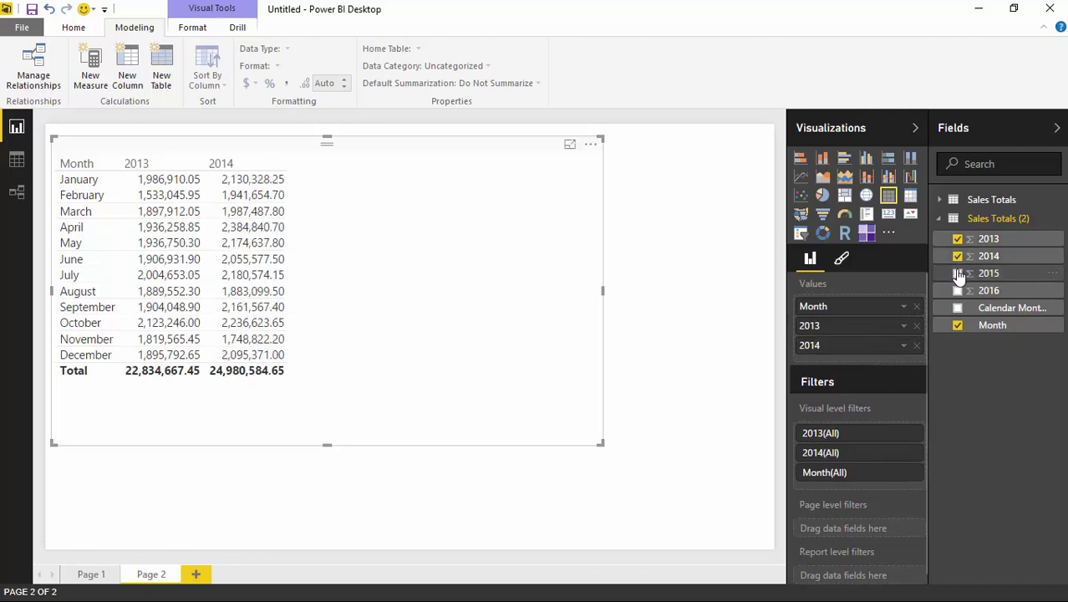
pyautogui.click(958, 273)
pyautogui.click(957, 290)
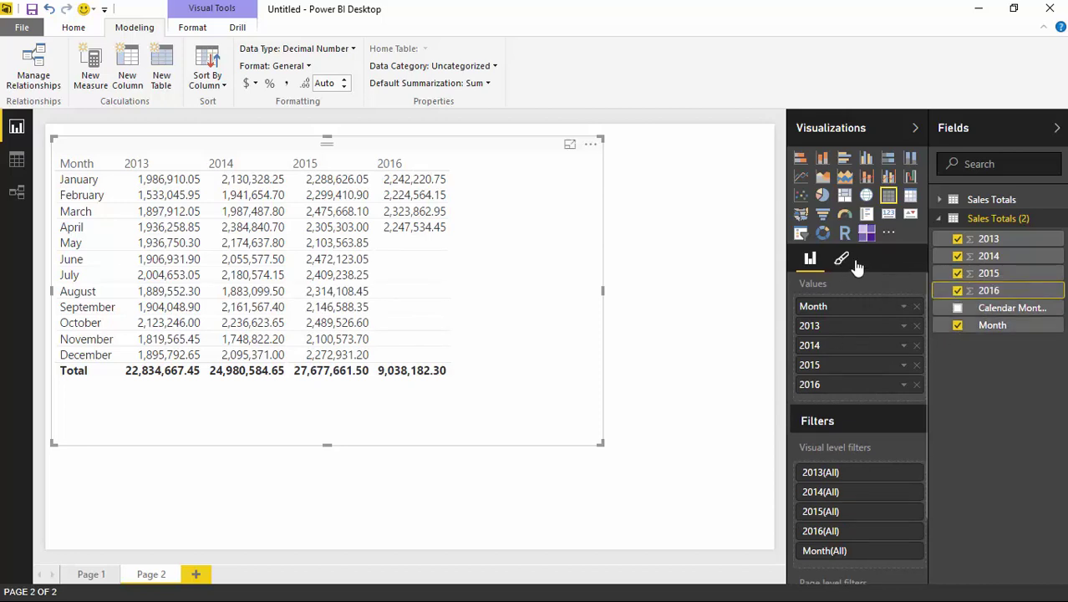
# Step: Convert the monthly sales table to a Table Heatmap and resize it to about 1264 by 433
pyautogui.click(866, 235)
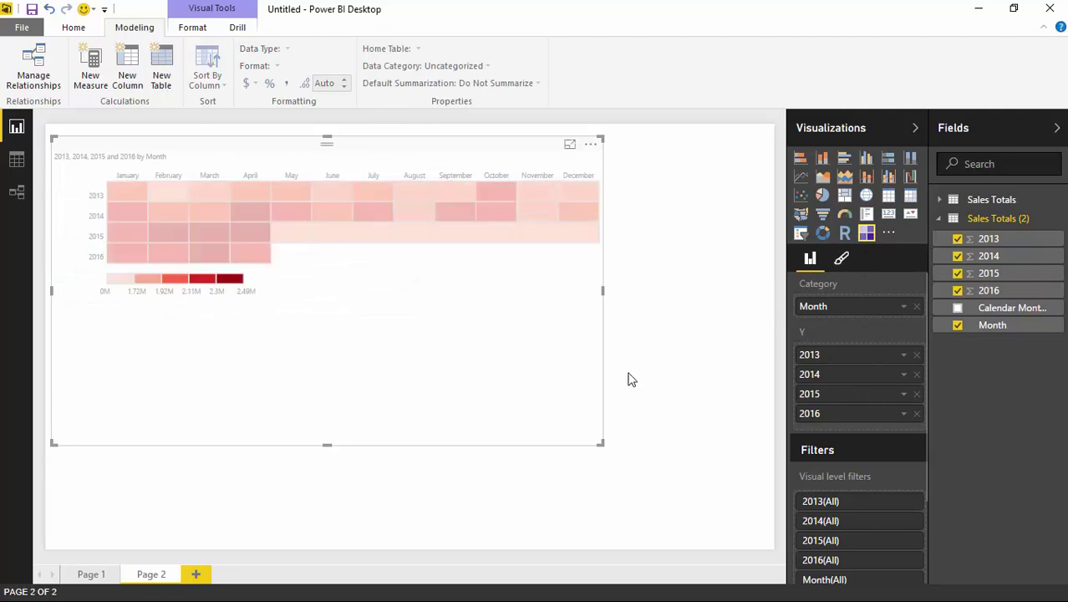
pyautogui.moveTo(602, 445); pyautogui.dragTo(770, 398)
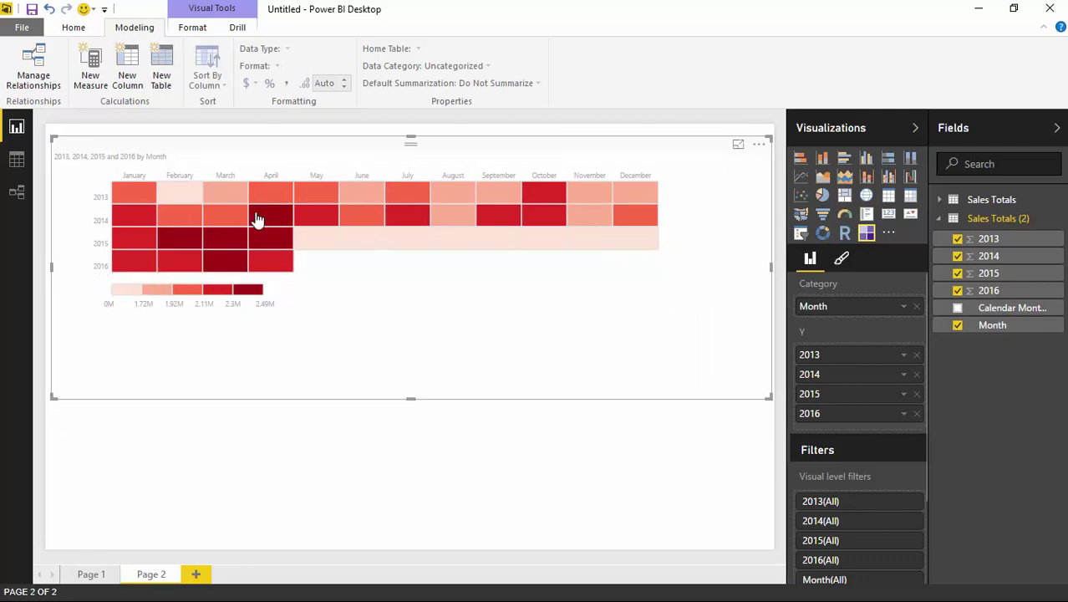
# Step: Examine the heatmap's monthly cells and color legend in focus mode, and return to the report page
pyautogui.moveTo(402, 278)
pyautogui.click(738, 149)
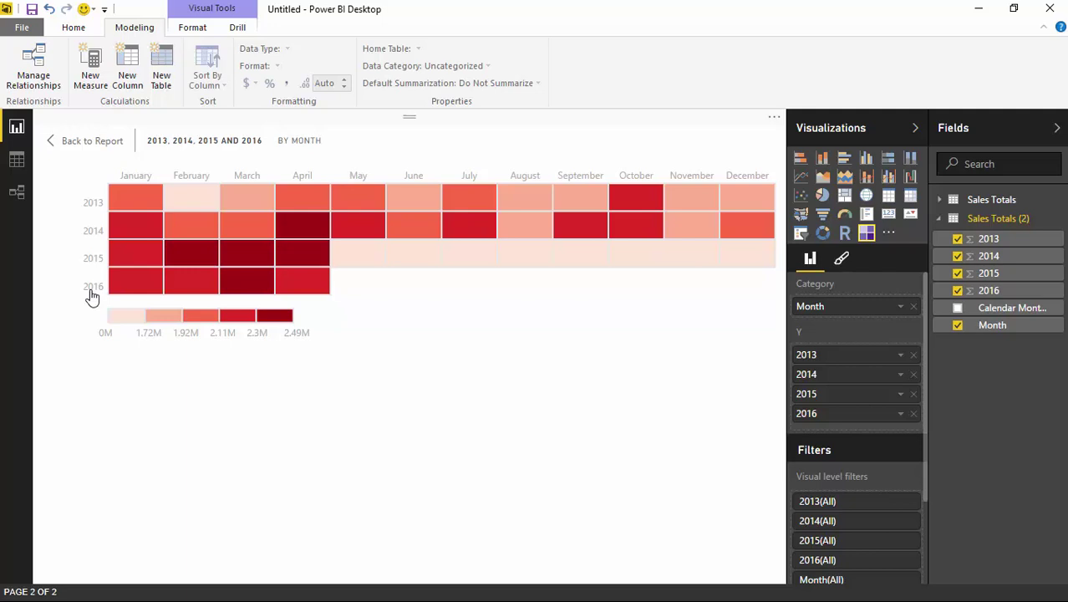
pyautogui.click(92, 142)
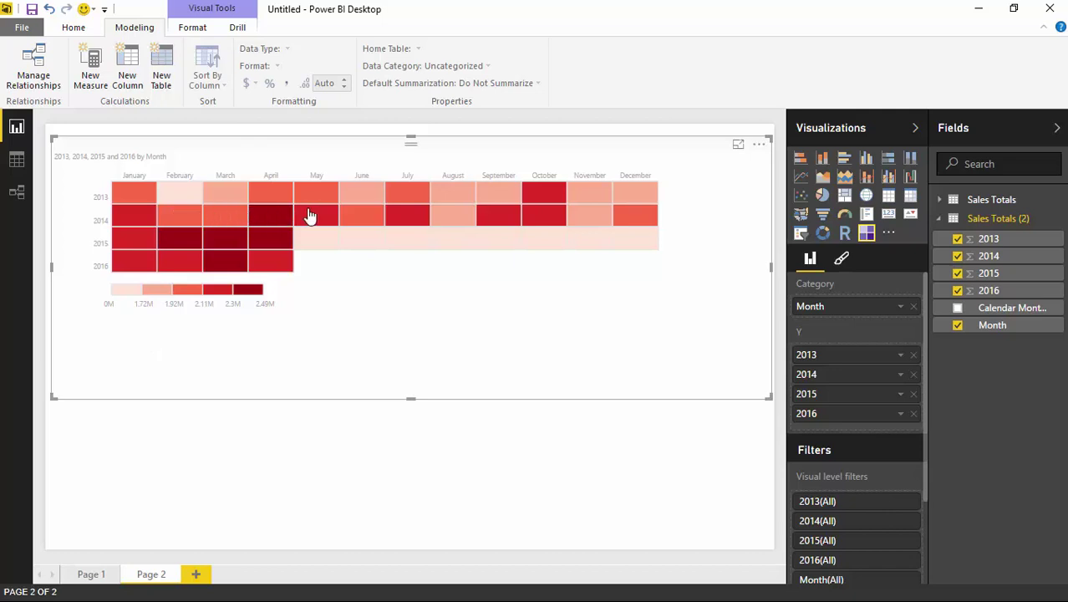
pyautogui.moveTo(396, 247)
# Step: Title the heatmap "Sales By Month", center the title and set its text size to 18 pt
pyautogui.click(841, 258)
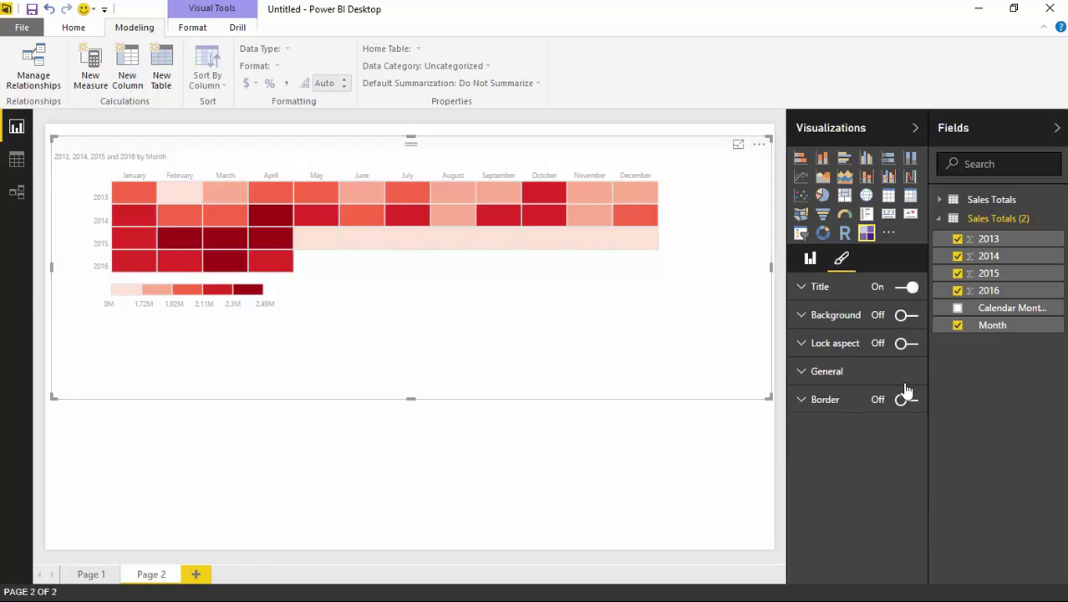
pyautogui.click(801, 289)
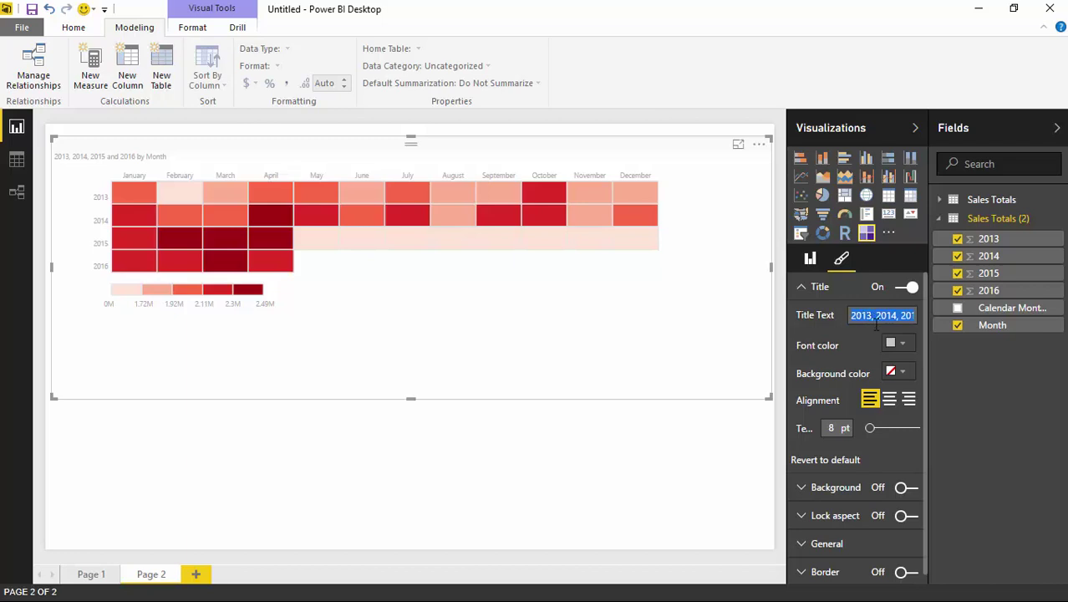
pyautogui.write('Sales By Month')
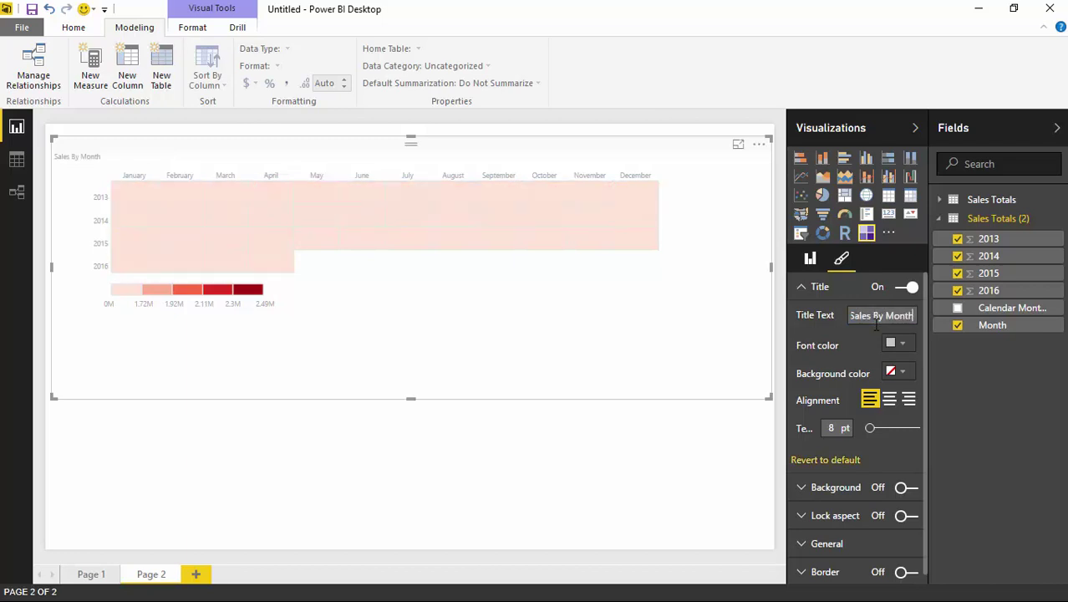
pyautogui.click(890, 400)
pyautogui.moveTo(877, 427); pyautogui.dragTo(884, 429)
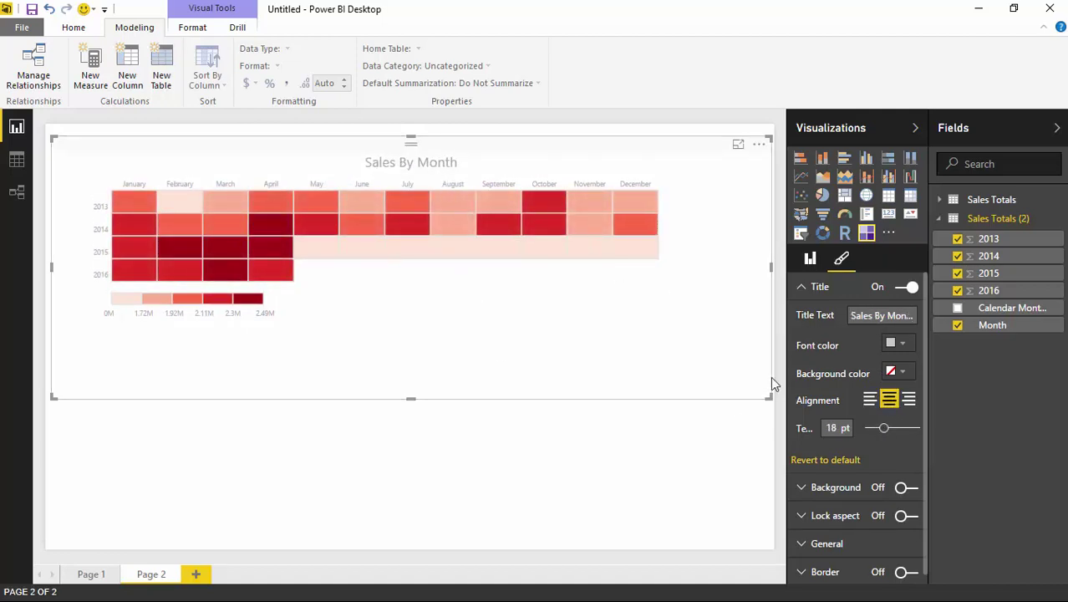
pyautogui.click(801, 289)
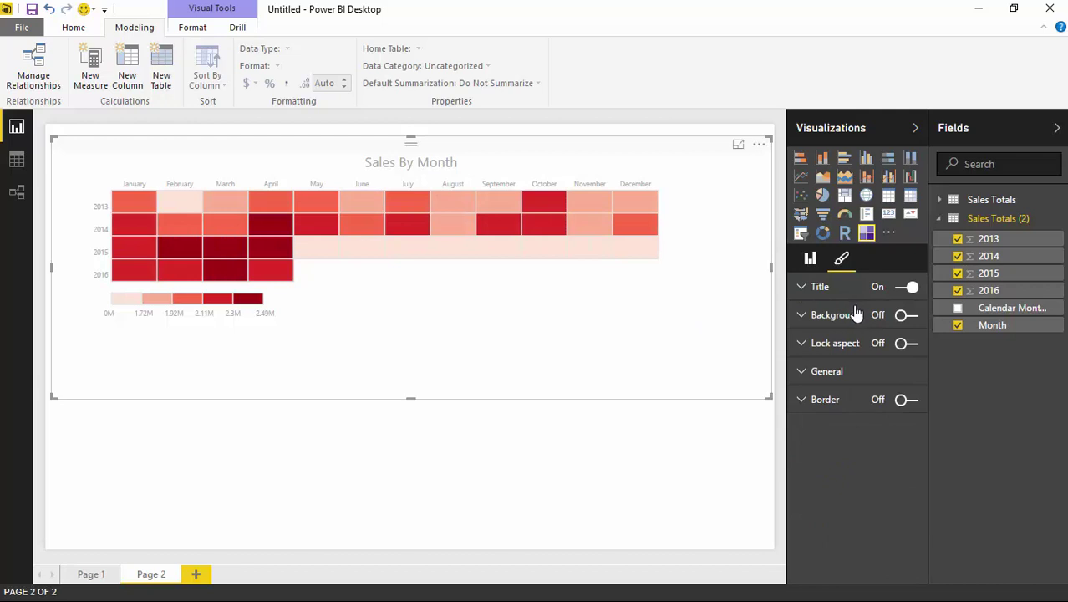
# Step: Set the heatmap's number of color buckets to 7
pyautogui.click(803, 374)
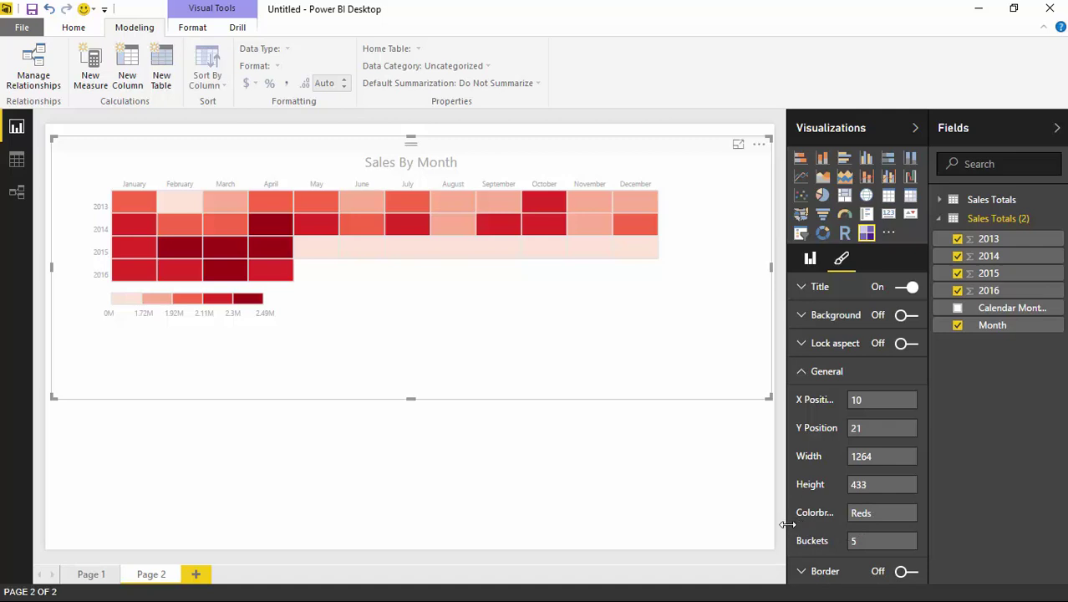
pyautogui.moveTo(788, 533); pyautogui.dragTo(759, 539)
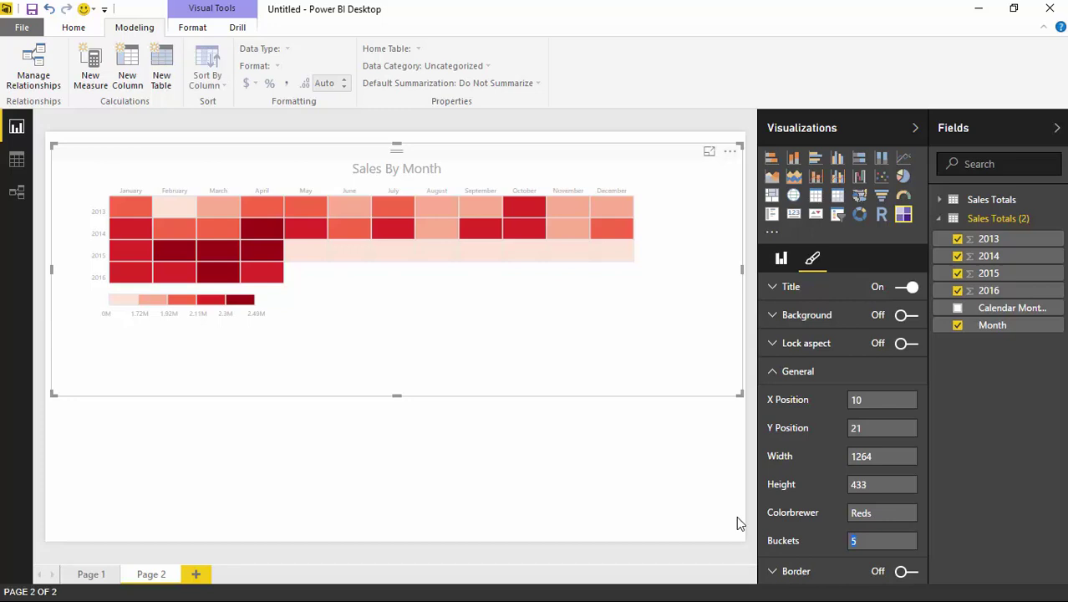
pyautogui.write('6')
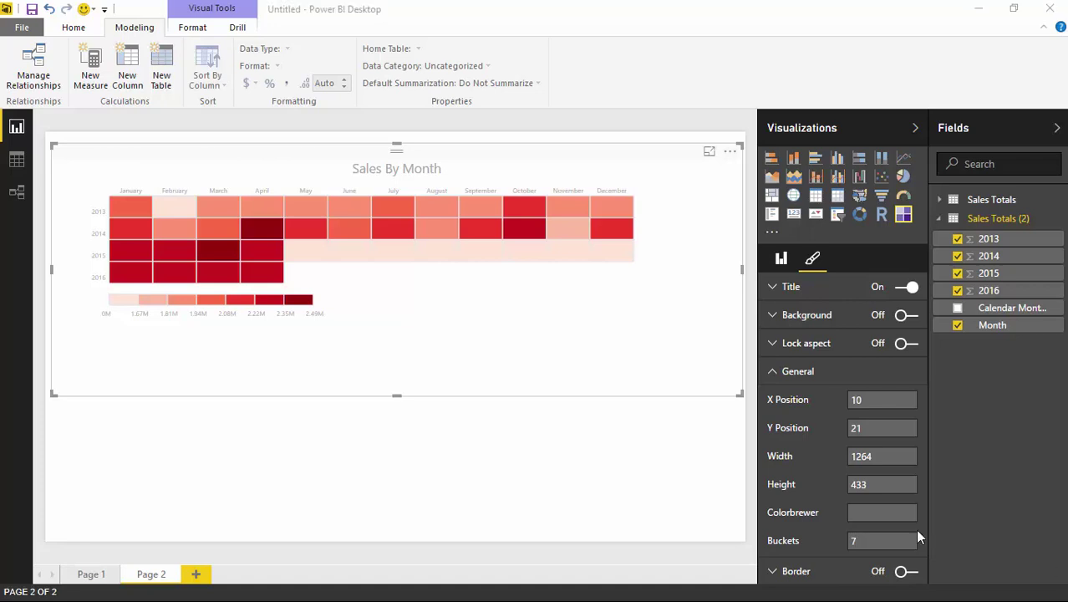
# Step: Try the YlGnBu and YlOrRd Colorbrewer palettes on the heatmap
pyautogui.click(852, 513)
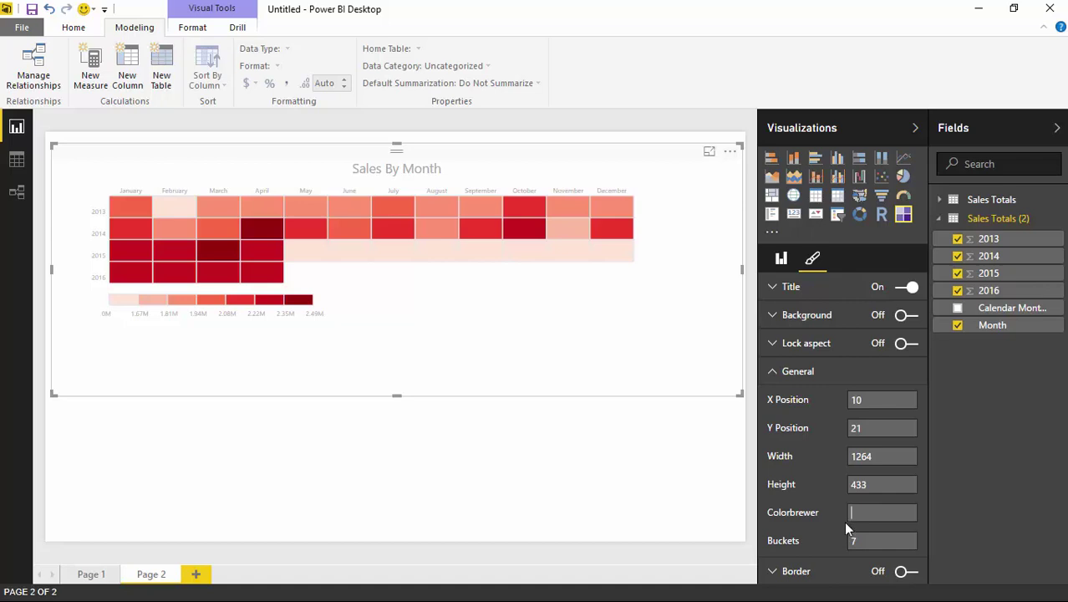
pyautogui.write('YlGnBu')
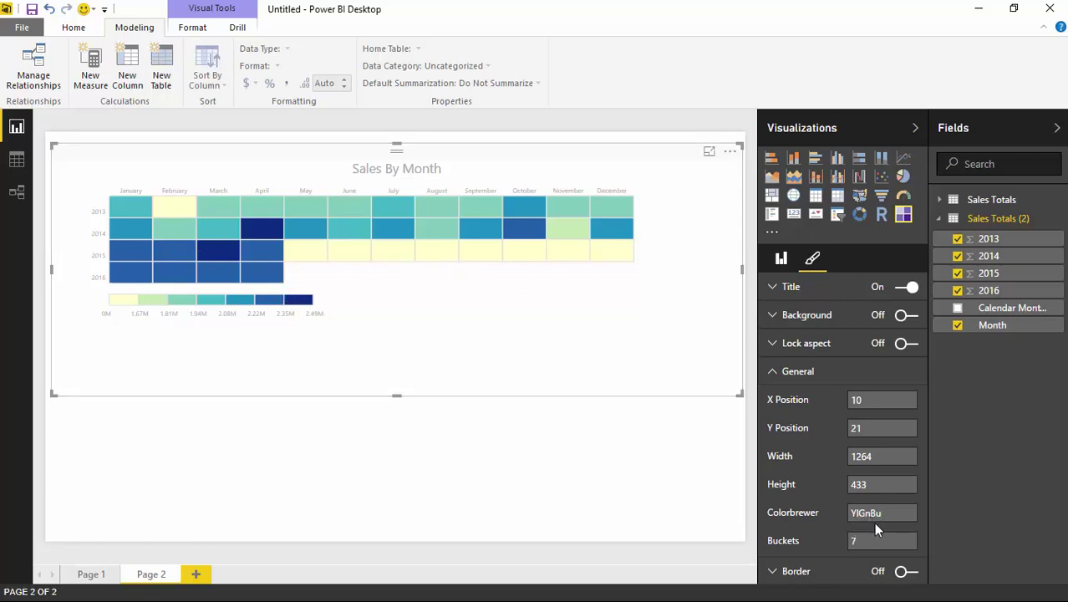
pyautogui.hotkey('alt', 'Tab')
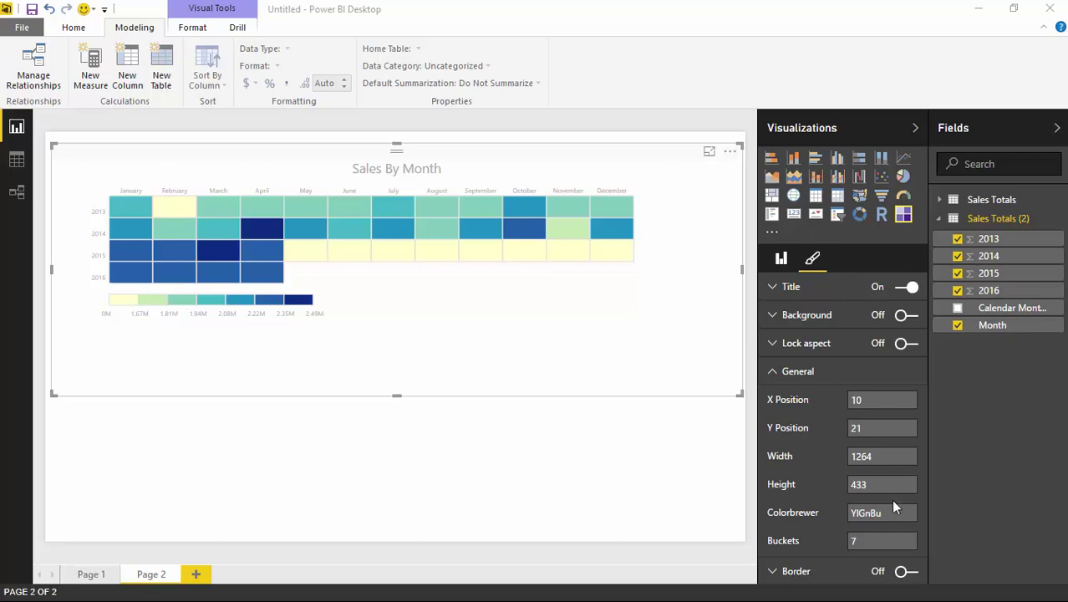
pyautogui.hotkey('alt', 'Tab')
pyautogui.press('Return')
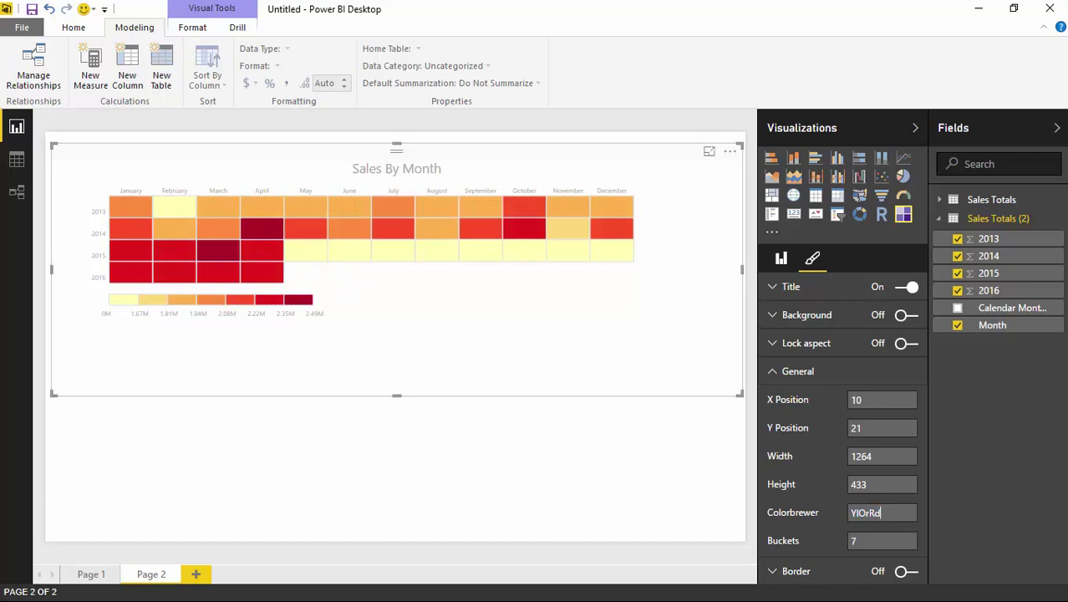
# Step: Try the RdYlBu Colorbrewer palette on the heatmap
pyautogui.hotkey('alt', 'Tab')
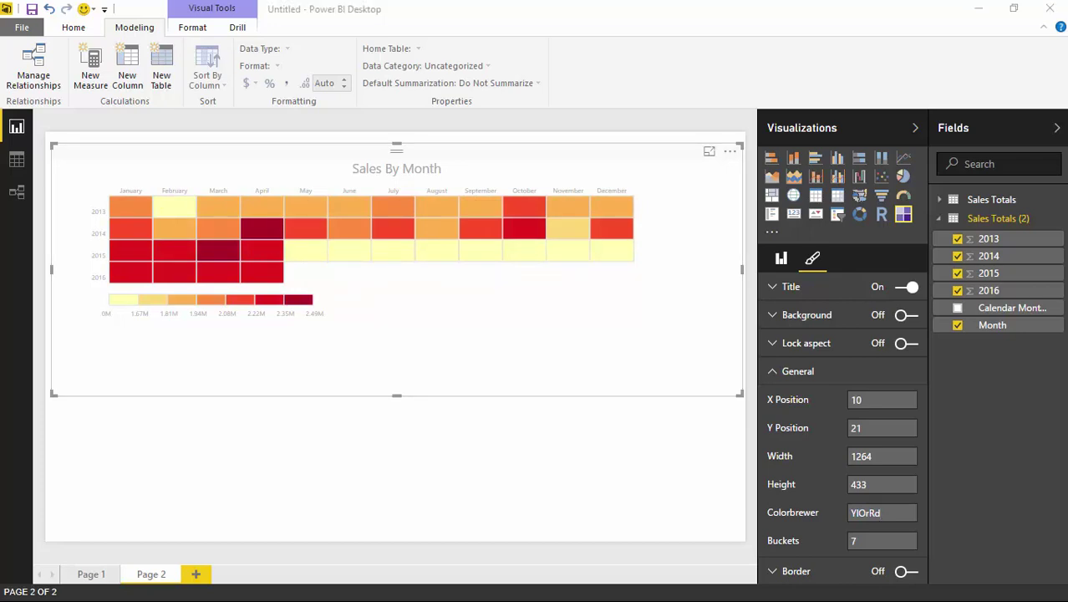
pyautogui.hotkey('alt', 'Tab')
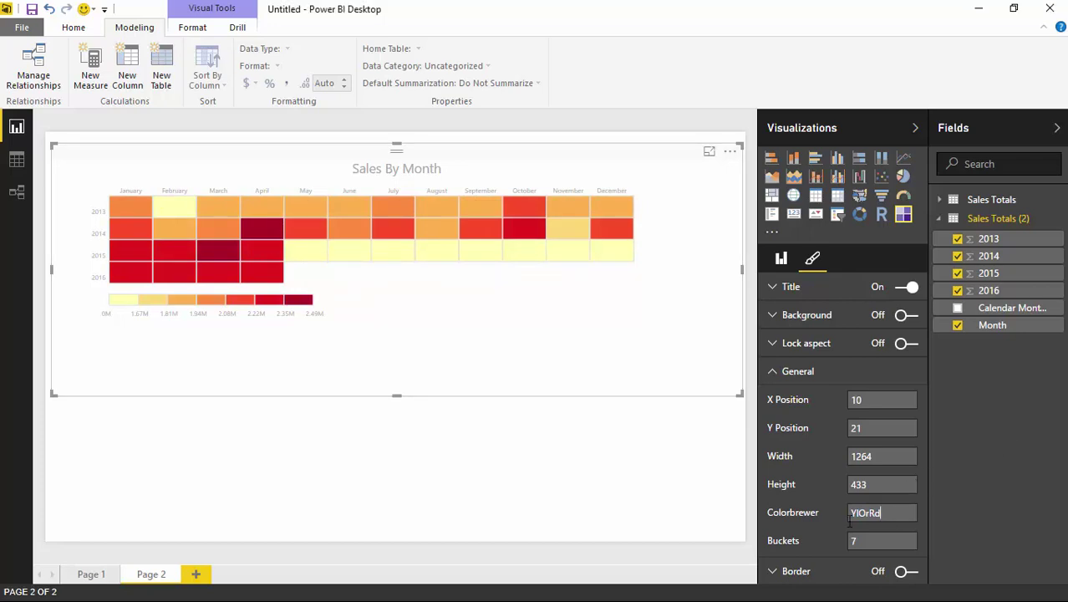
pyautogui.hotkey('ctrl', 'a')
pyautogui.write('RdYlBu')
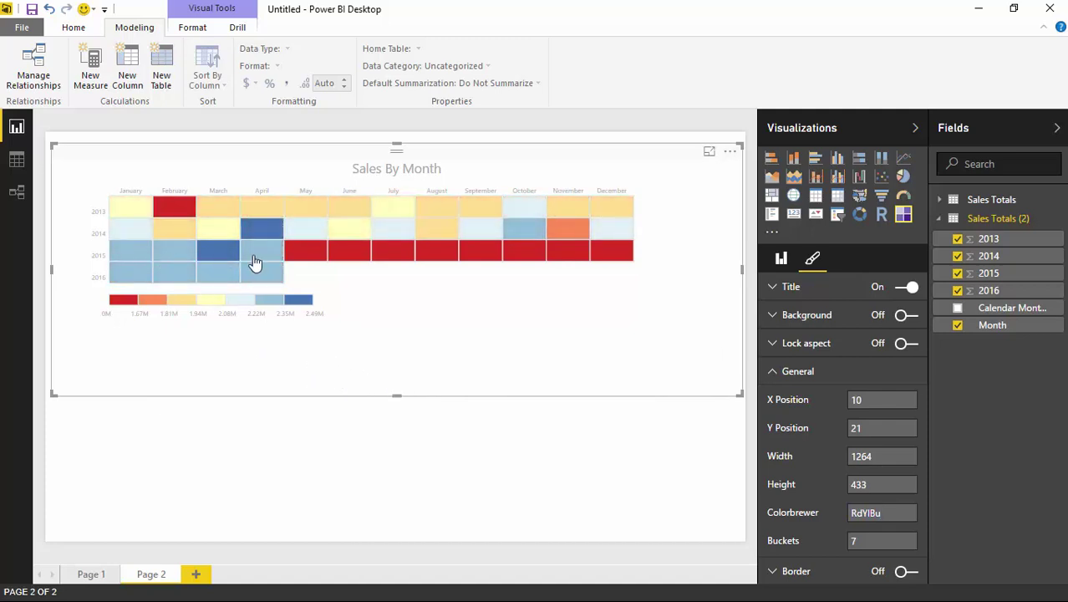
pyautogui.moveTo(288, 253)
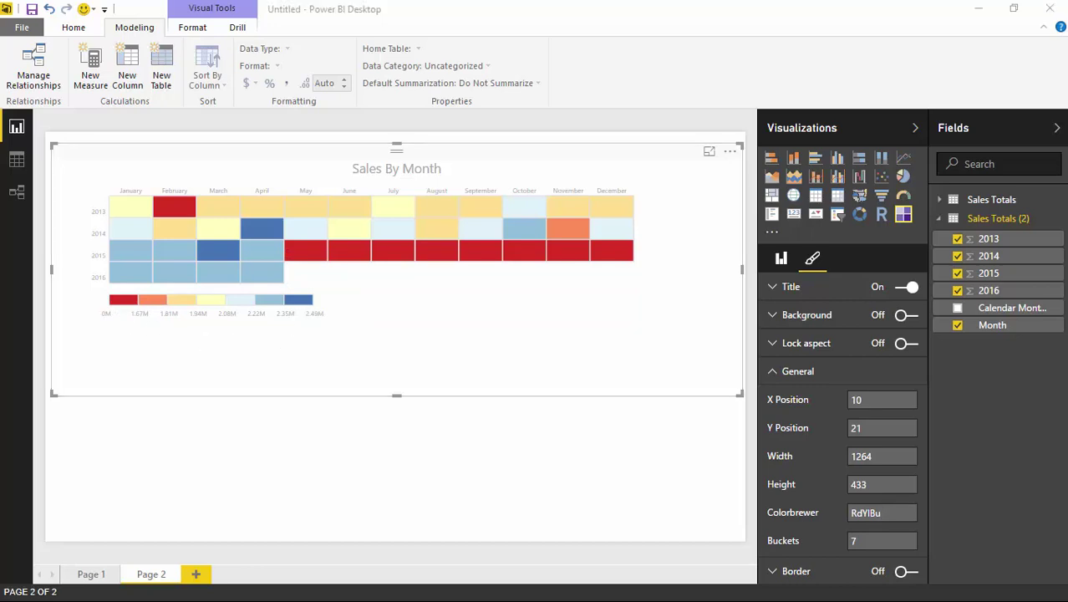
# Step: Try the single-hue Greens, Blues and Purples Colorbrewer palettes on the heatmap
pyautogui.click(862, 514)
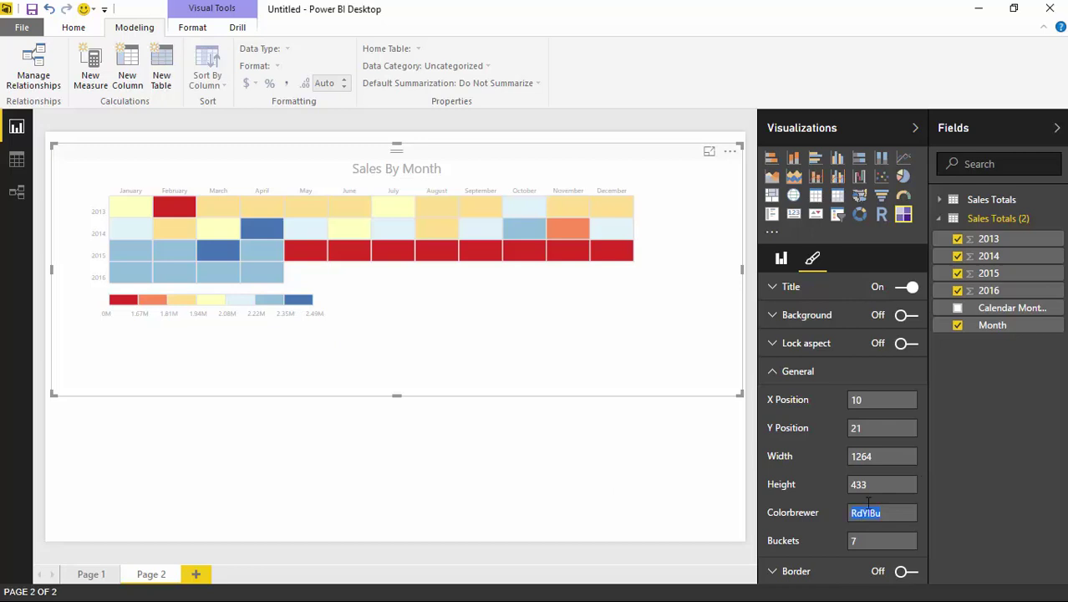
pyautogui.write('Greens')
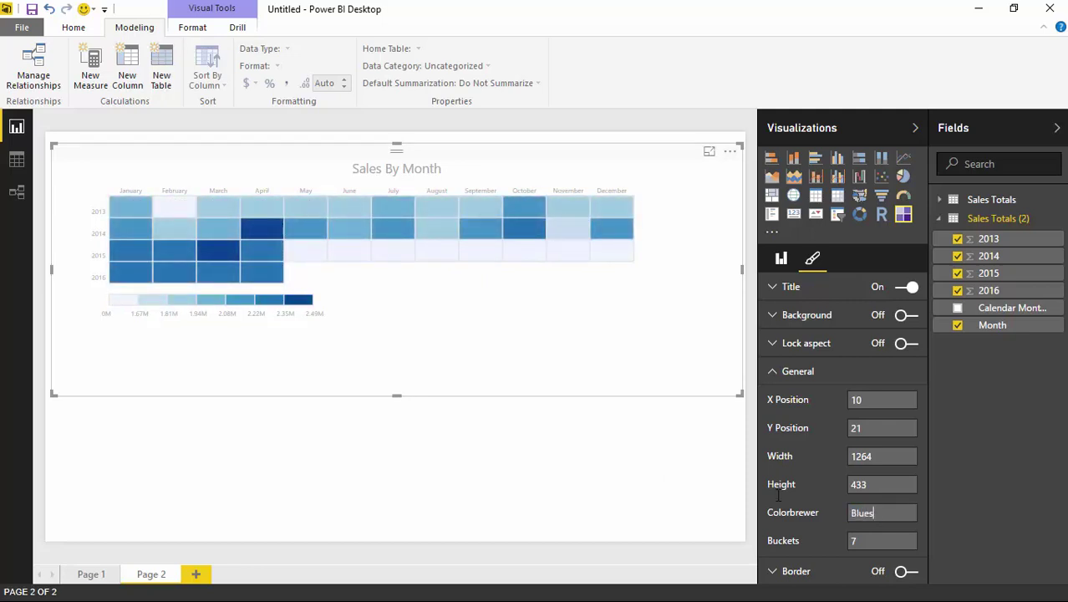
pyautogui.write('Purpl')
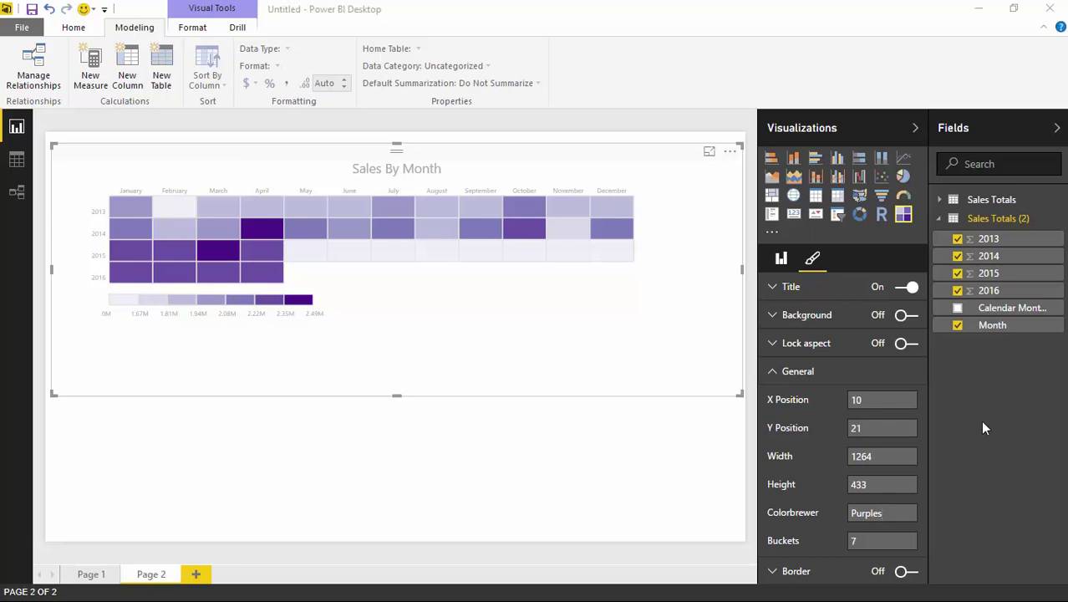
# Step: Try the Spectral and Paired Colorbrewer palettes on the heatmap
pyautogui.doubleClick(886, 513)
pyautogui.write('Spectral')
pyautogui.press('Return')
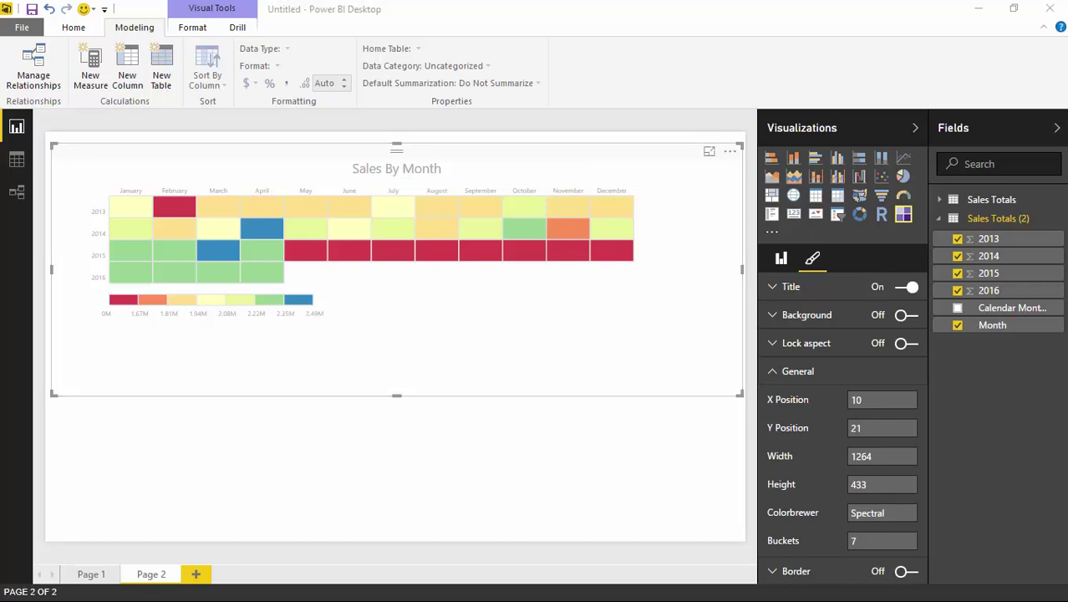
pyautogui.doubleClick(855, 504)
pyautogui.write('Paired')
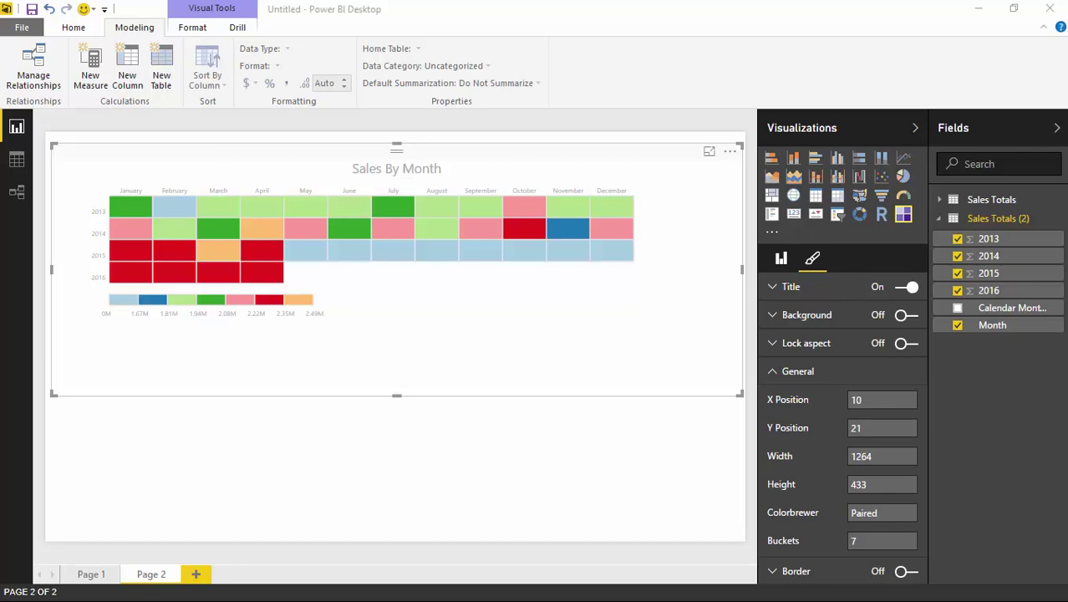
# Step: Try the Pastel1 Colorbrewer palette on the heatmap
pyautogui.doubleClick(888, 512)
pyautogui.write('Pastel1')
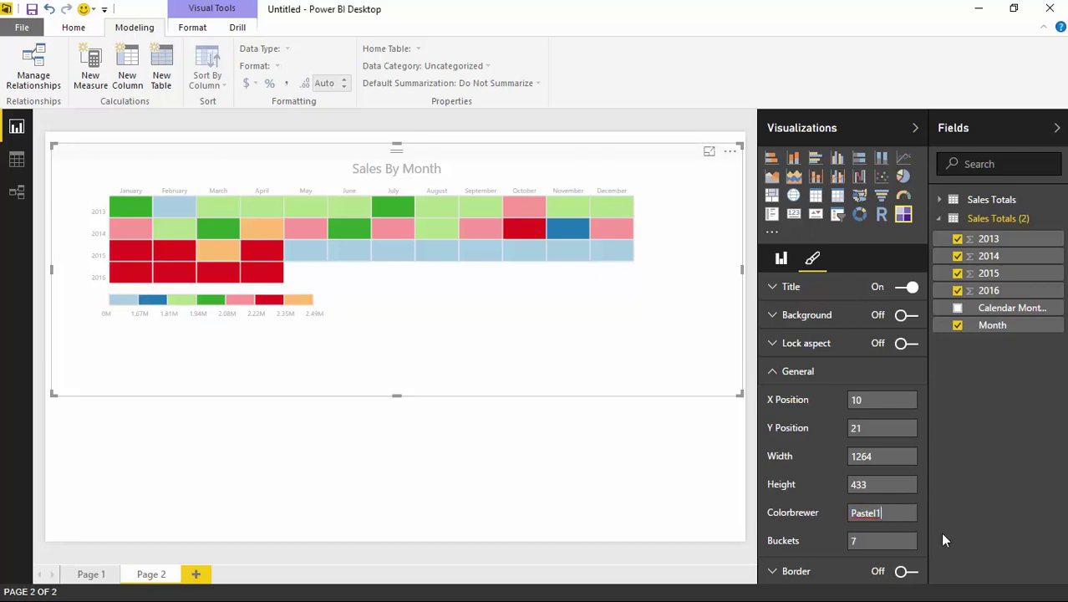
pyautogui.press('Return')
pyautogui.click(668, 443)
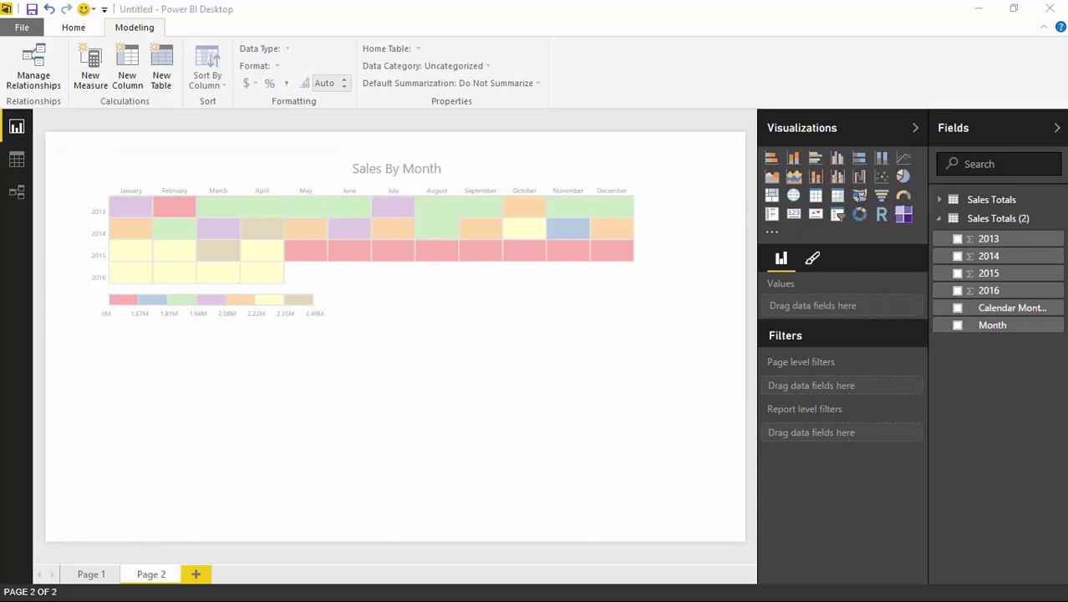
# Step: Set the heatmap's Colorbrewer palette to Spectral
pyautogui.click(618, 266)
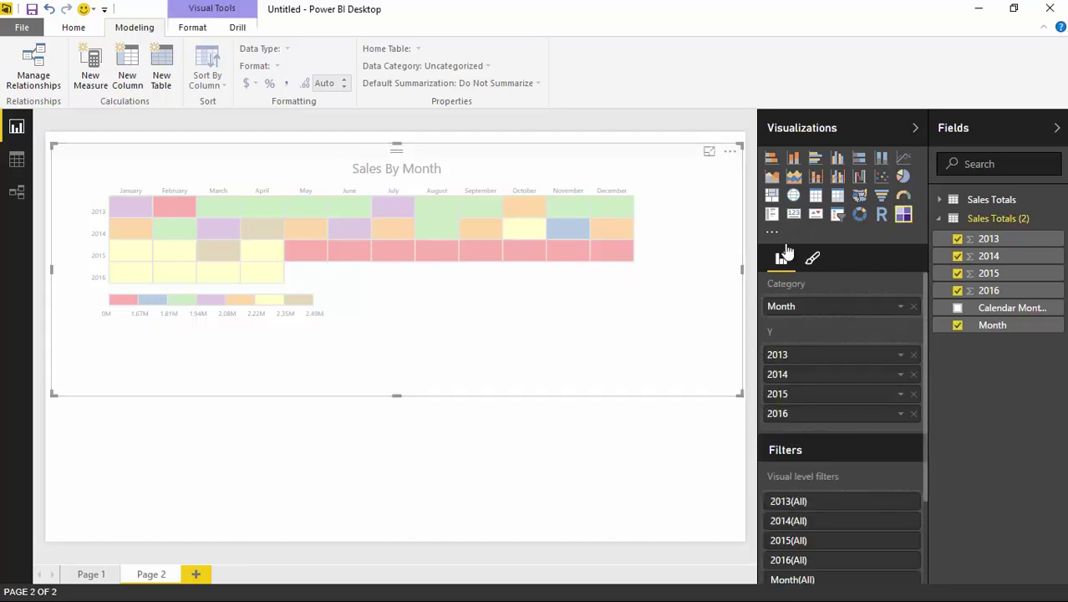
pyautogui.click(813, 258)
pyautogui.click(782, 371)
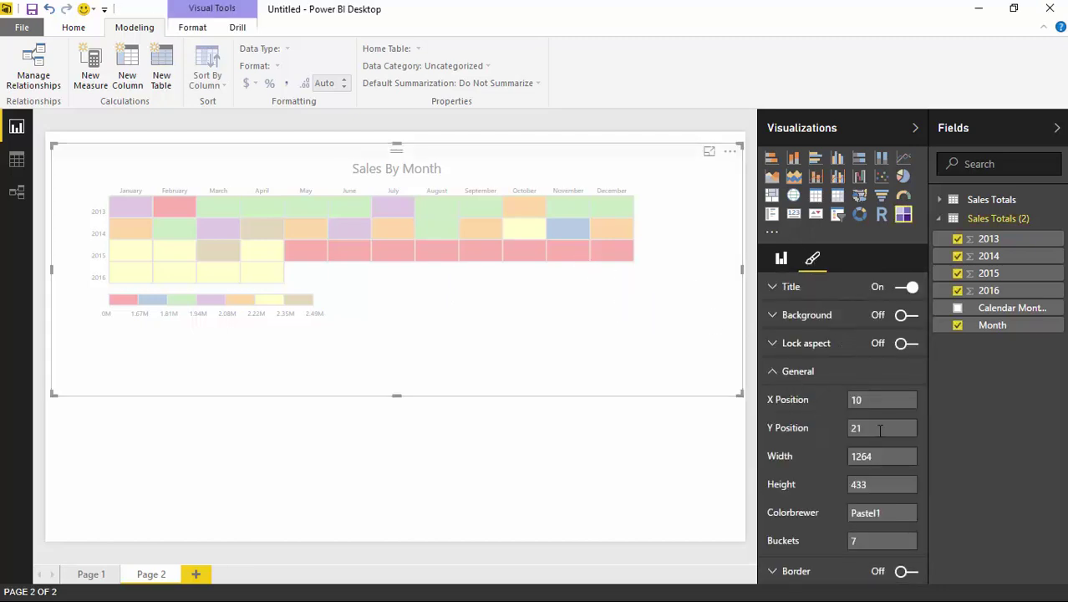
pyautogui.write('Spectral')
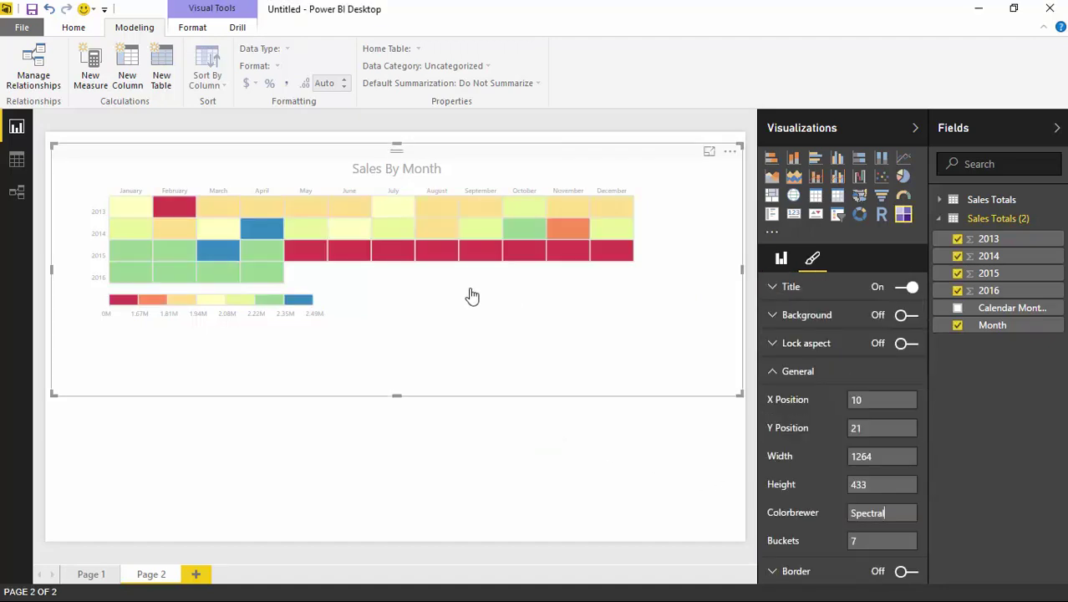
pyautogui.click(521, 412)
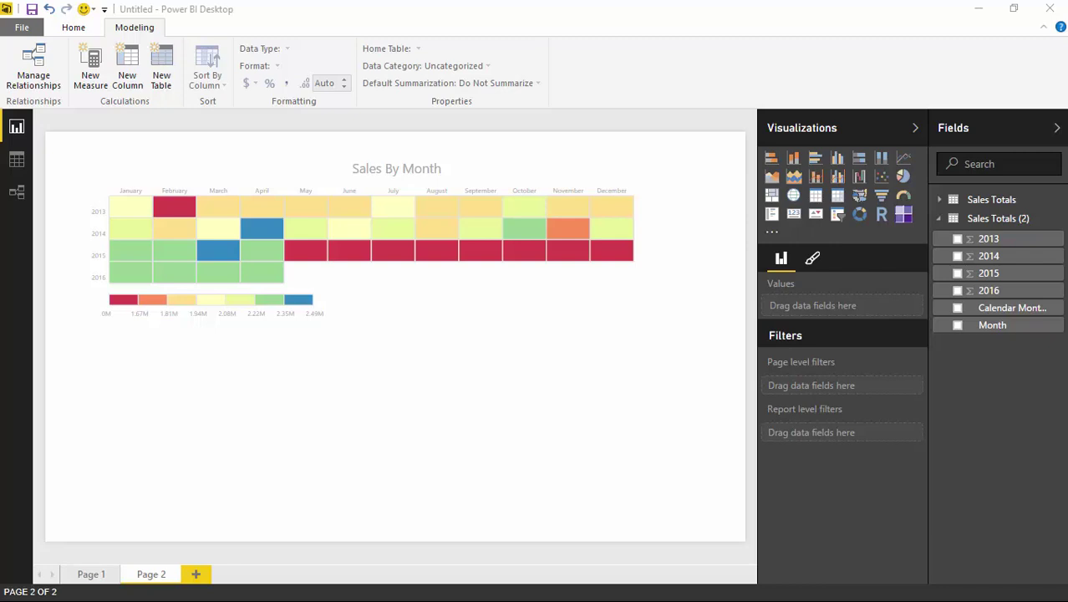
# Step: Add a third page and place a text box with the copied list of available Colorbrewer values in the page's upper-left corner
pyautogui.click(199, 573)
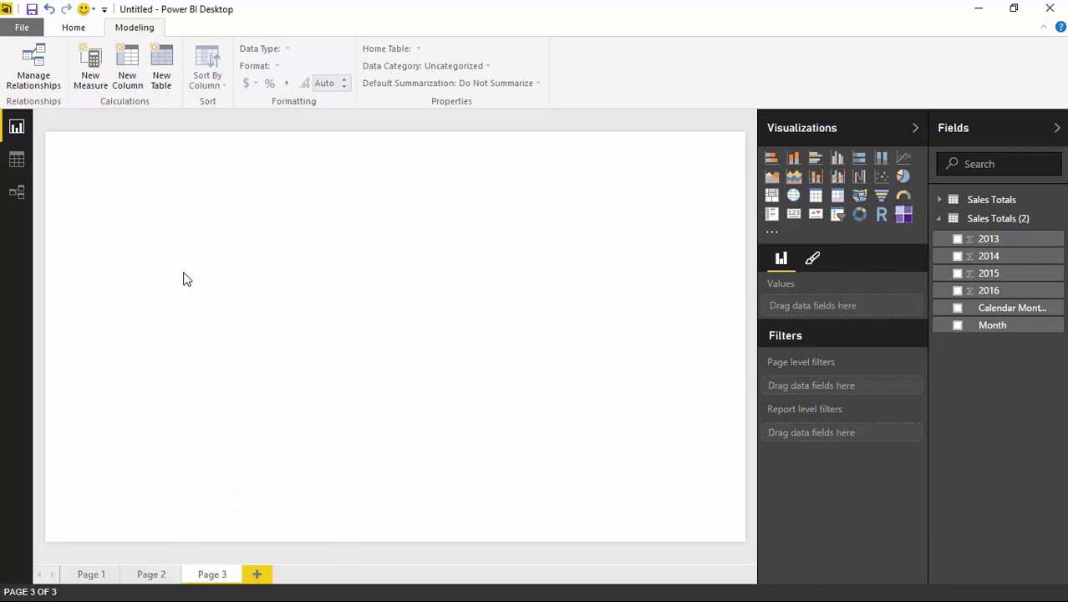
pyautogui.click(84, 30)
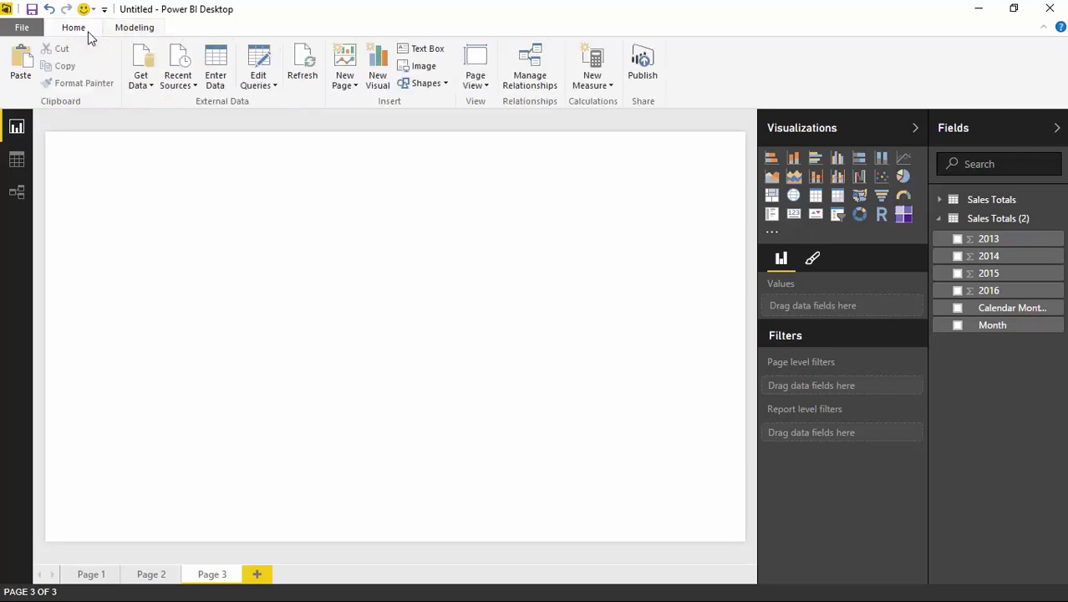
pyautogui.click(422, 50)
pyautogui.moveTo(205, 201); pyautogui.dragTo(205, 365)
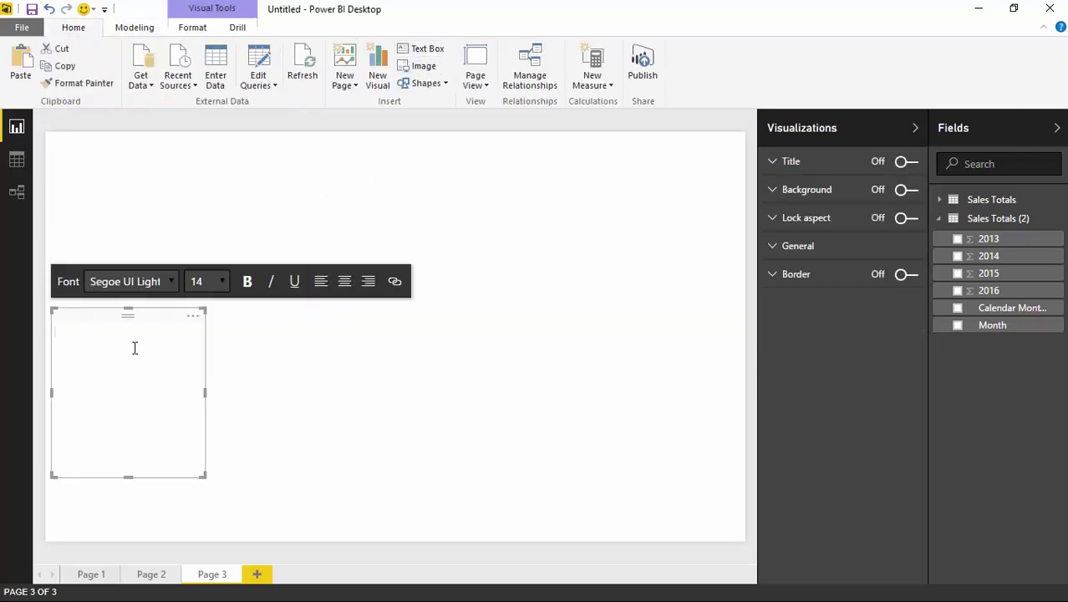
pyautogui.hotkey('ctrl', 'v')
pyautogui.moveTo(87, 318); pyautogui.dragTo(91, 134)
# Step: Set all the text box's text to size 24 and enlarge the box to fit the whole list of palette names
pyautogui.click(131, 263)
pyautogui.hotkey('ctrl', 'a')
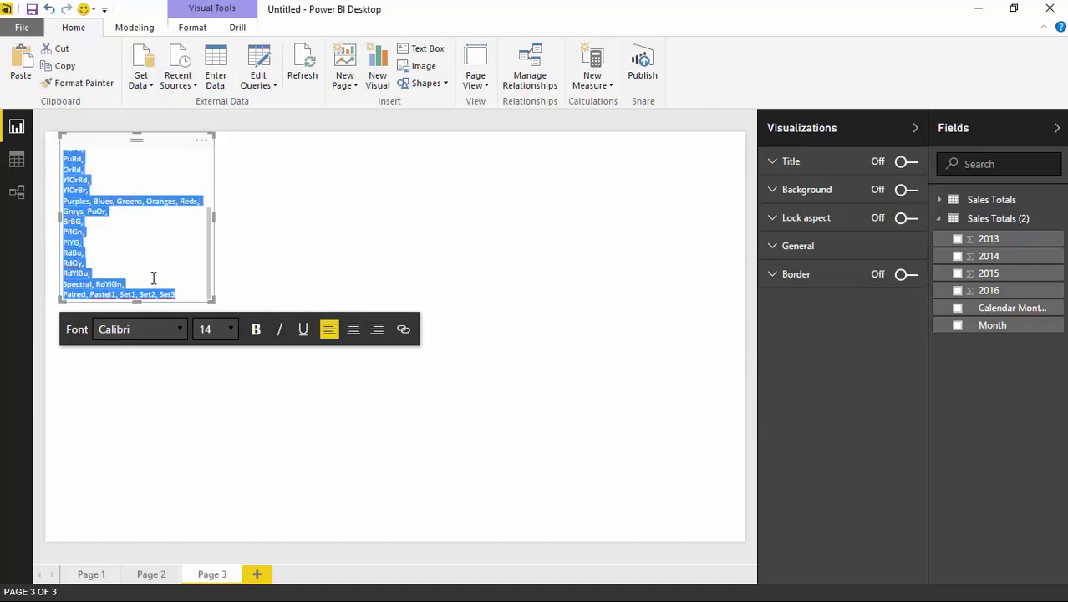
pyautogui.click(228, 329)
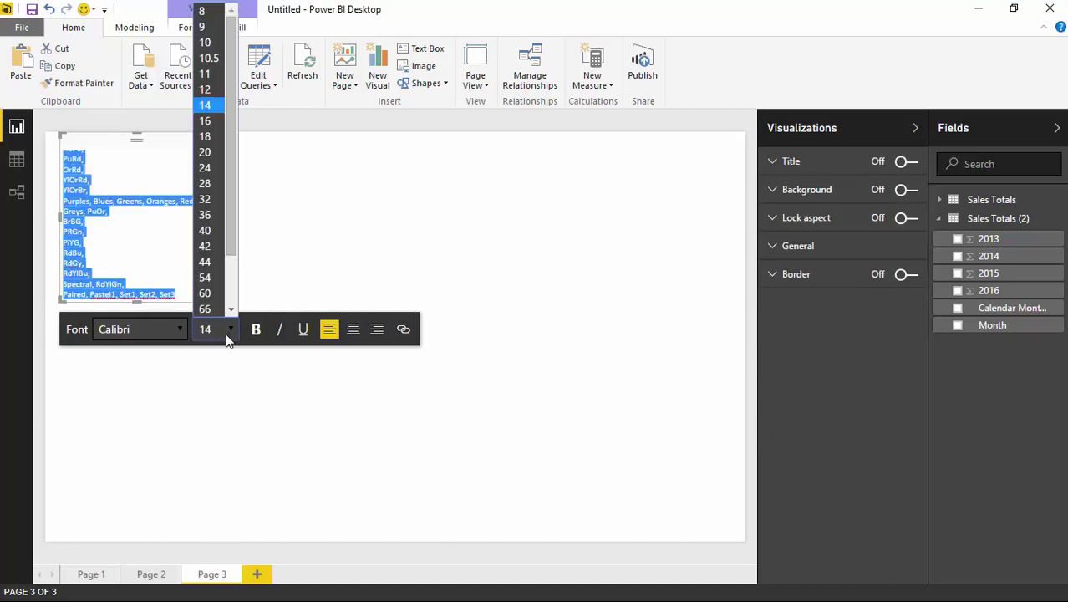
pyautogui.click(220, 167)
pyautogui.click(218, 276)
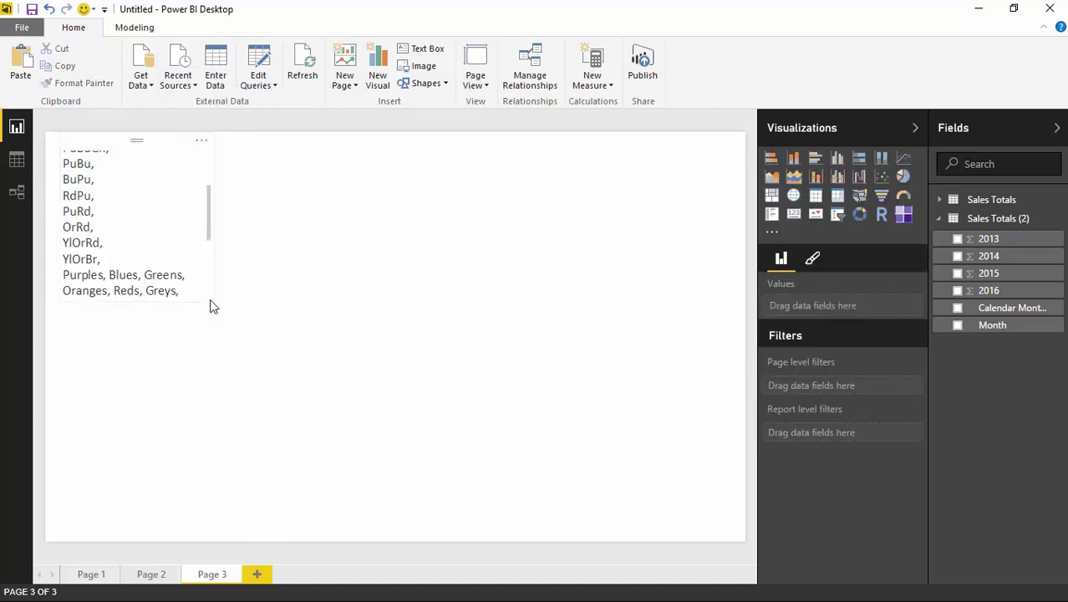
pyautogui.click(211, 302)
pyautogui.moveTo(212, 303); pyautogui.dragTo(465, 558)
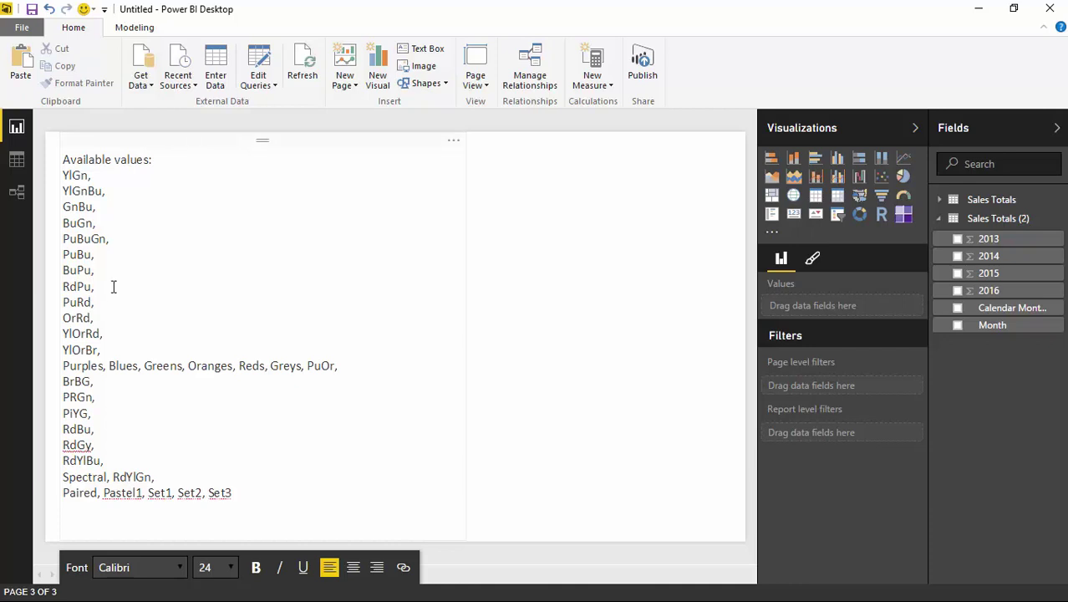
# Step: Move PuOr onto its own line in the list of palette names
pyautogui.click(308, 368)
pyautogui.press('Return')
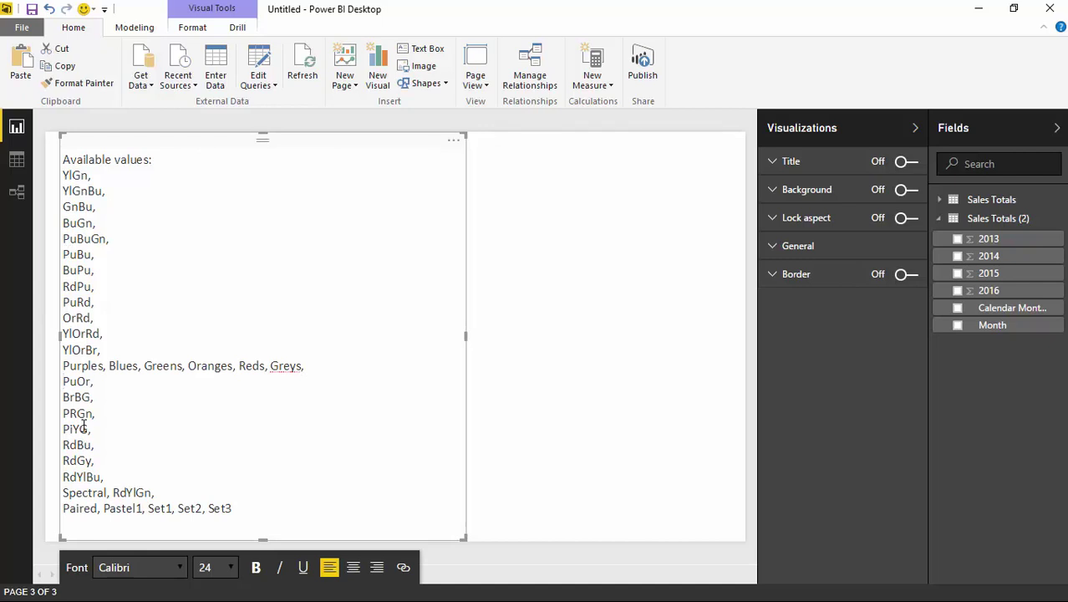
pyautogui.click(512, 351)
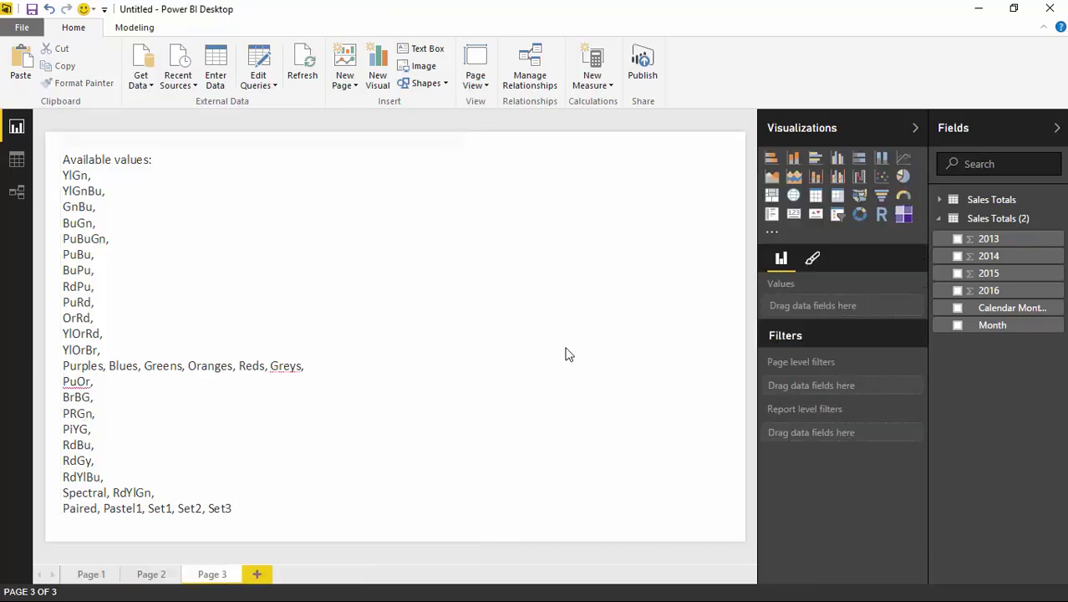